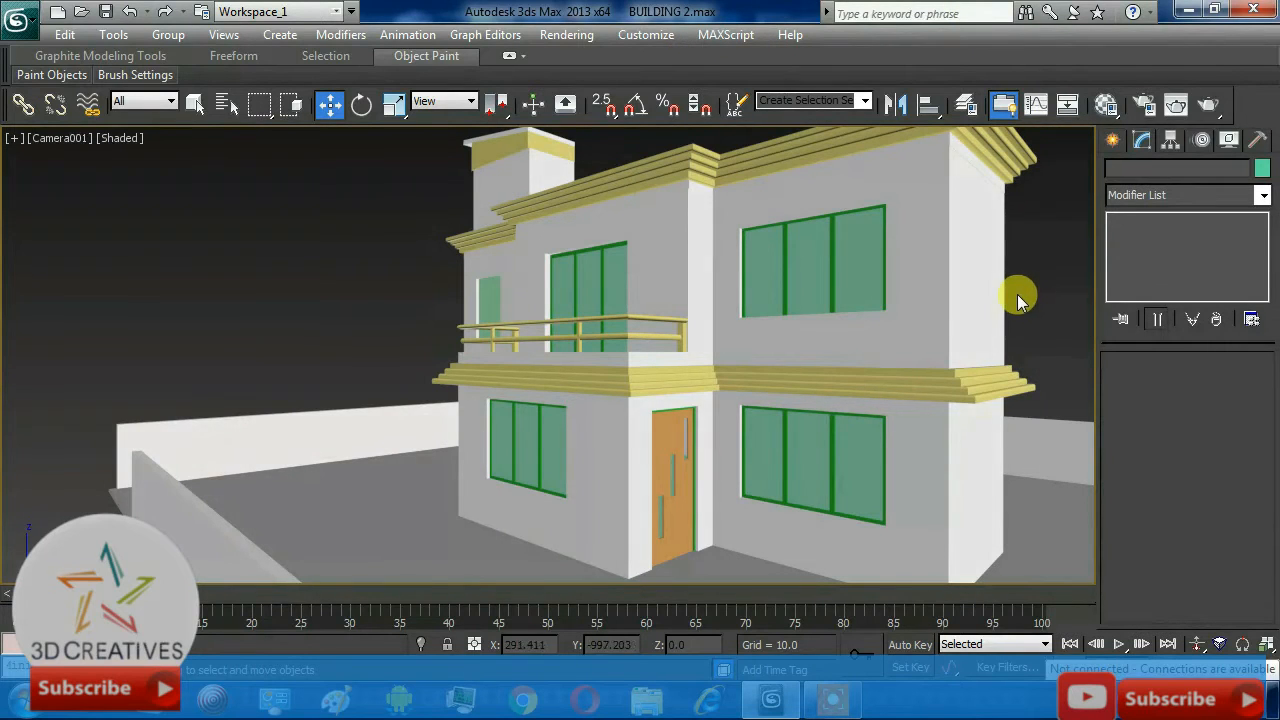
# Step: Render the camera view and examine the building and its compound from several angles in the perspective view
pyautogui.click(1210, 103)
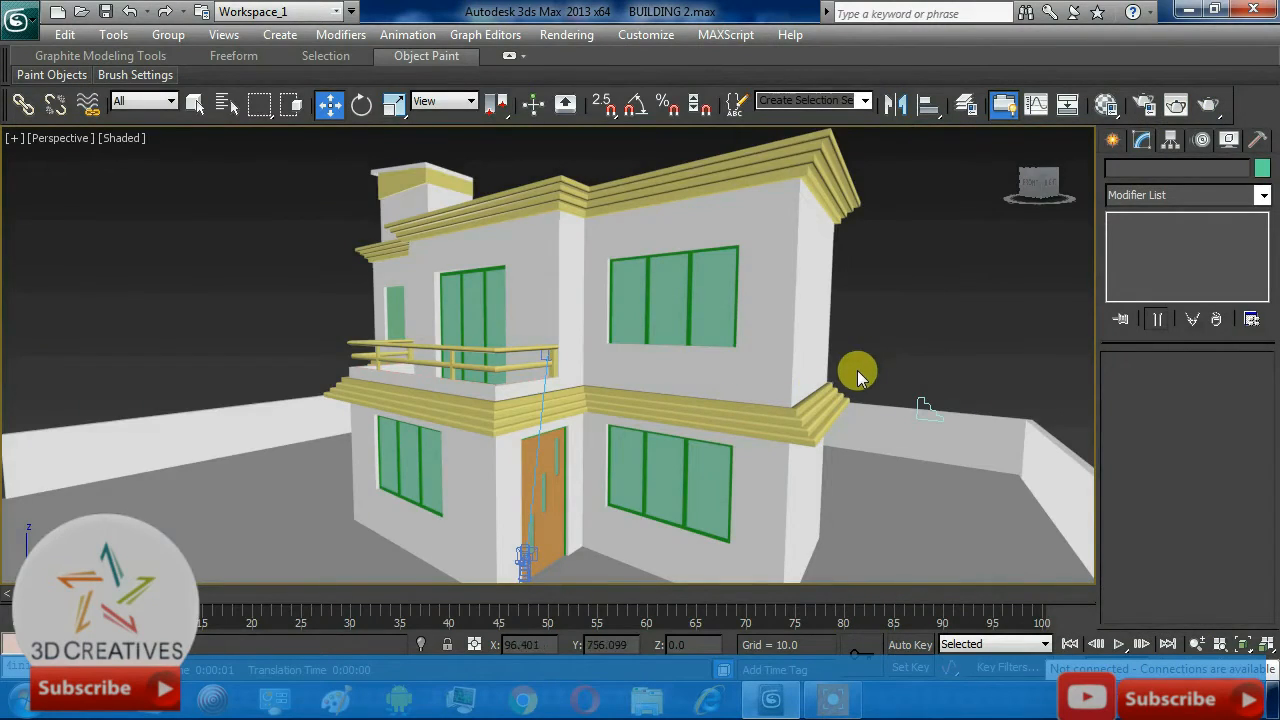
pyautogui.keyDown('alt'); pyautogui.moveTo(858, 375); pyautogui.dragTo(812, 356, button='middle'); pyautogui.keyUp('alt')
pyautogui.scroll(5, 826, 354)
pyautogui.scroll(-5, 840, 370)
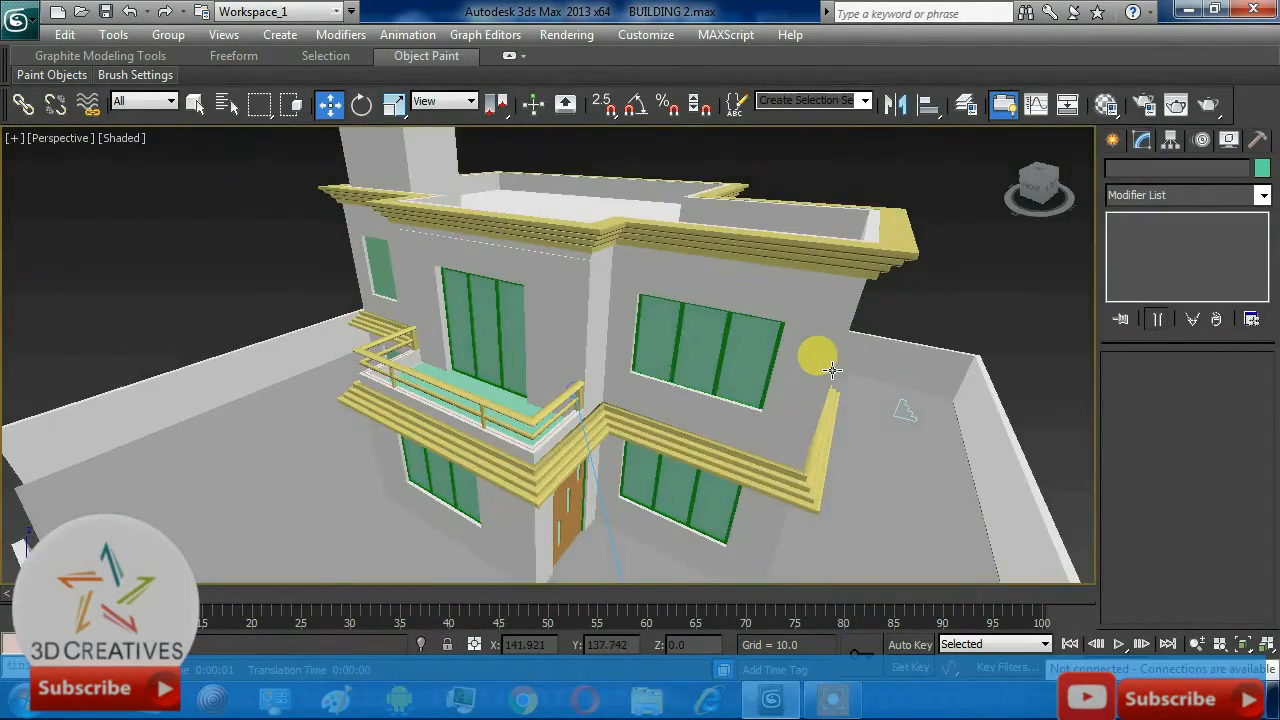
pyautogui.scroll(-5, 832, 370)
pyautogui.keyDown('alt'); pyautogui.moveTo(871, 514); pyautogui.dragTo(852, 430, button='middle'); pyautogui.keyUp('alt')
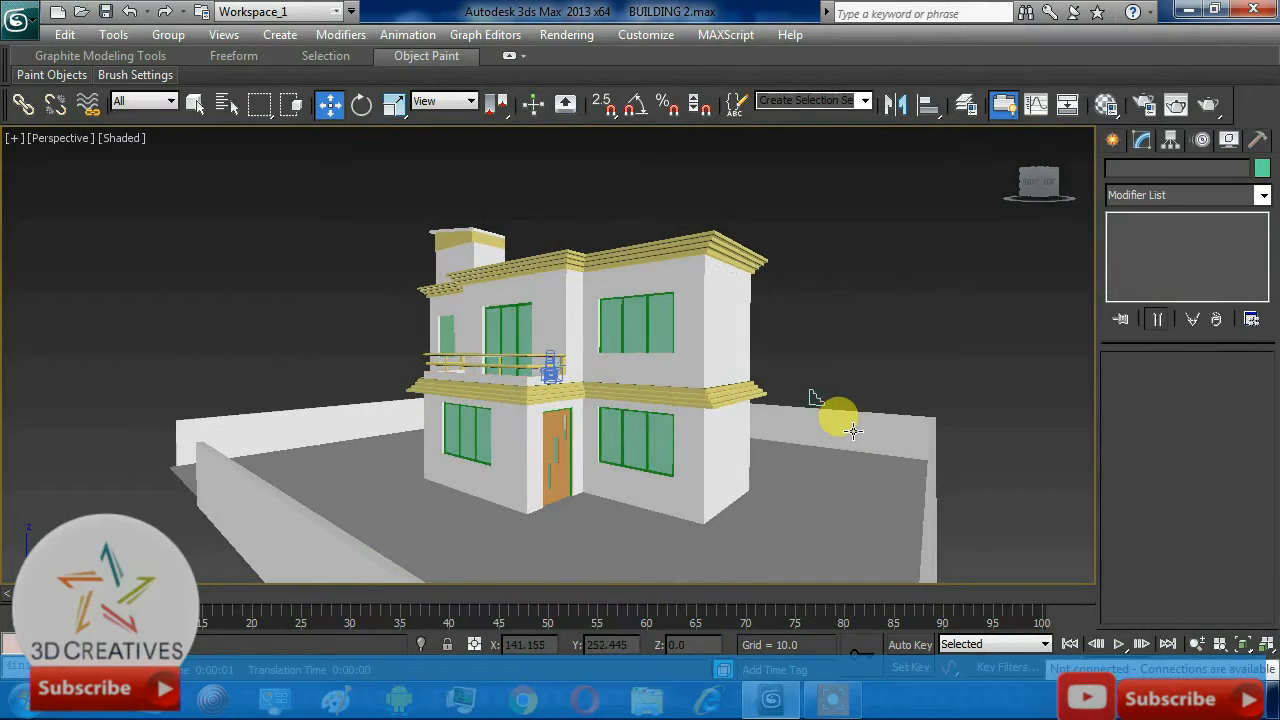
# Step: With snapping on, draw a line in the Top view along the compound wall's right side and front edge
pyautogui.click(1112, 139)
pyautogui.click(1143, 172)
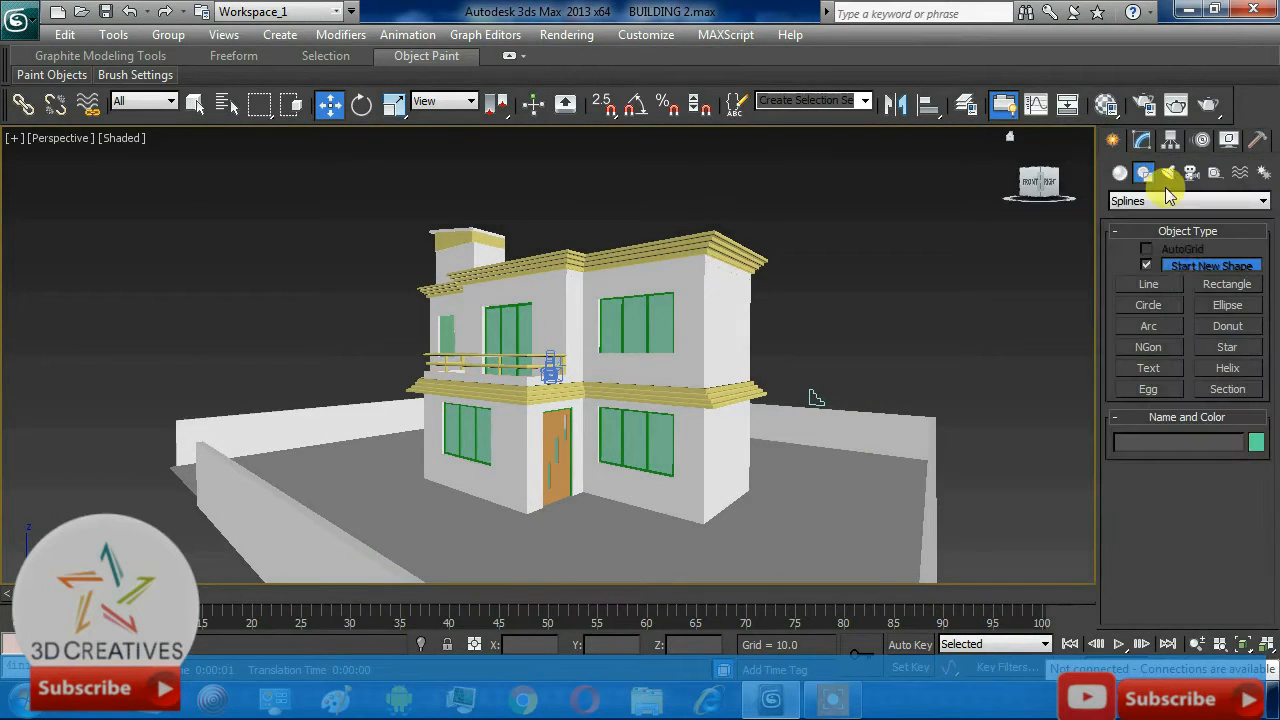
pyautogui.click(1150, 285)
pyautogui.hotkey('alt', 'w')
pyautogui.rightClick(472, 262)
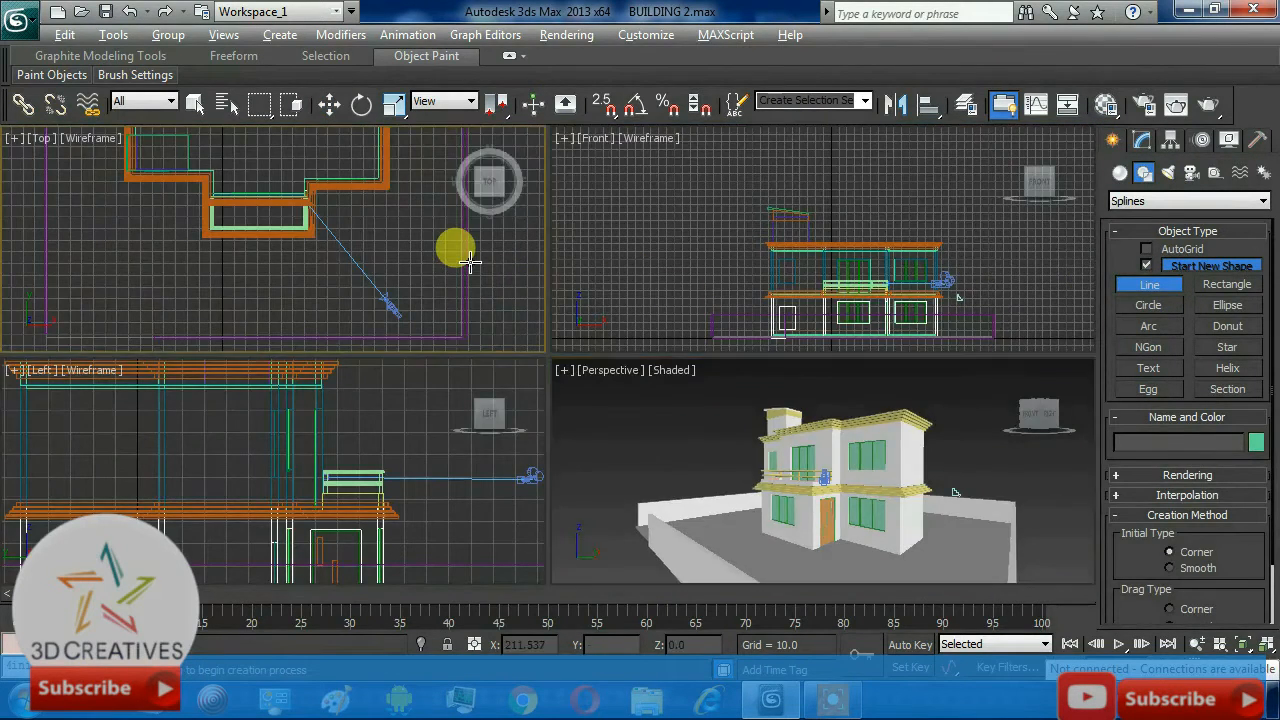
pyautogui.hotkey('alt', 'w')
pyautogui.moveTo(517, 291); pyautogui.dragTo(528, 323, button='middle')
pyautogui.scroll(-4, 528, 323)
pyautogui.scroll(-2, 528, 323)
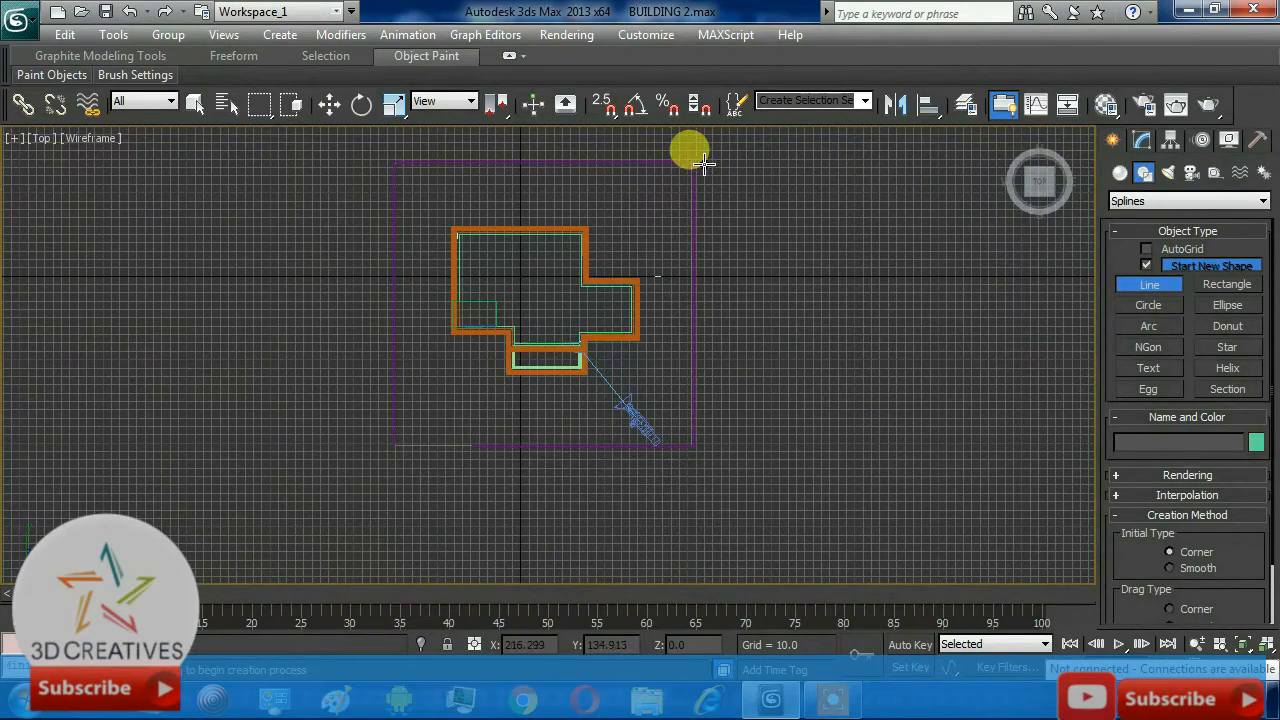
pyautogui.moveTo(704, 165); pyautogui.dragTo(628, 210, button='middle')
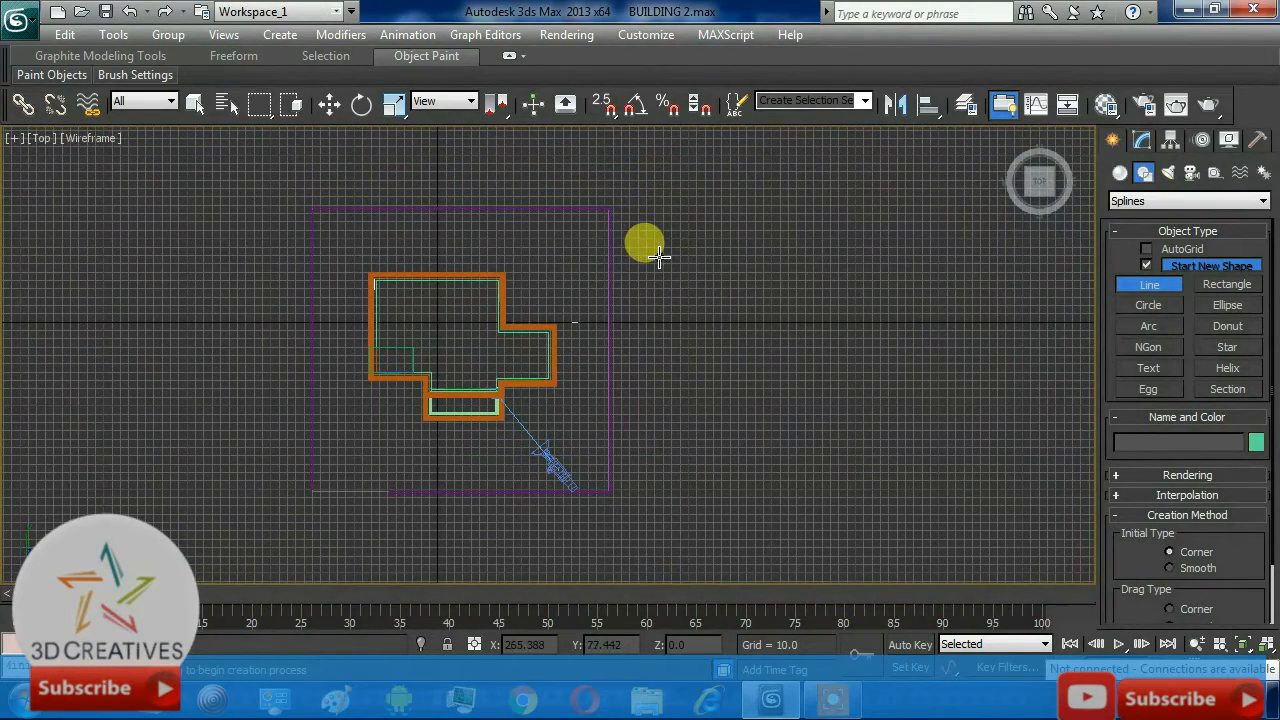
pyautogui.scroll(3, 660, 257)
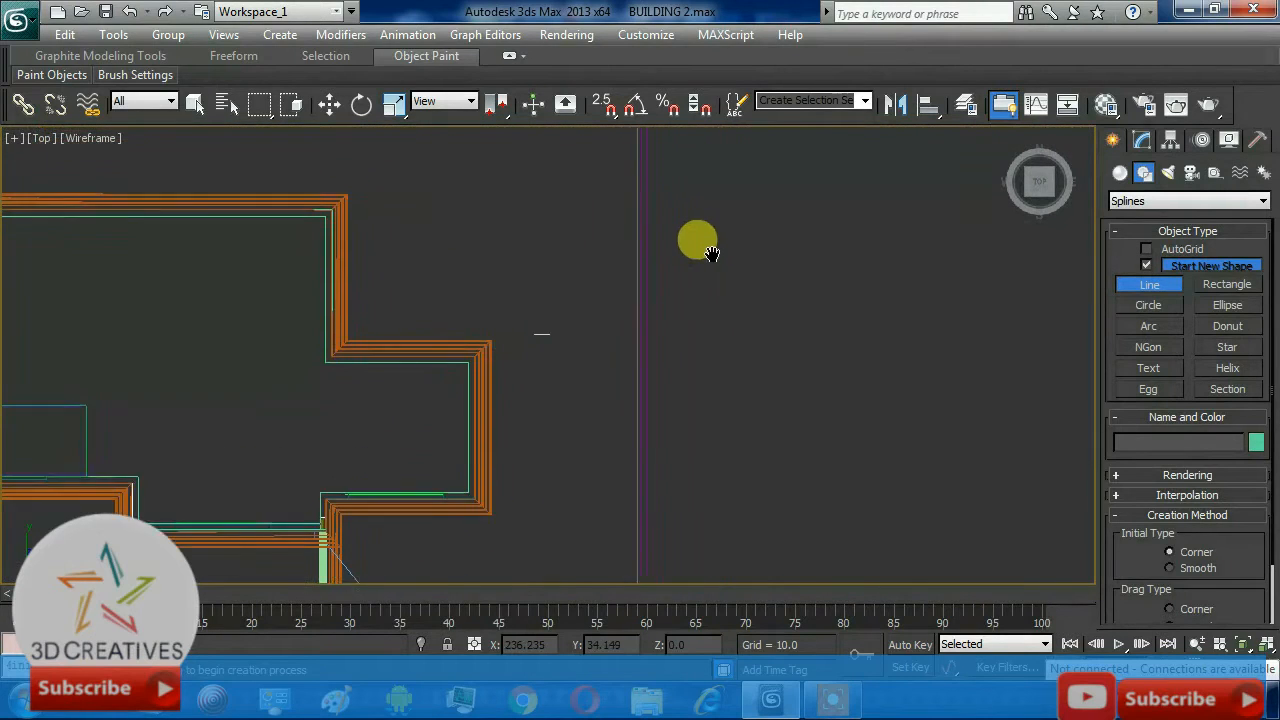
pyautogui.moveTo(697, 243); pyautogui.dragTo(698, 278, button='middle')
pyautogui.click(601, 104)
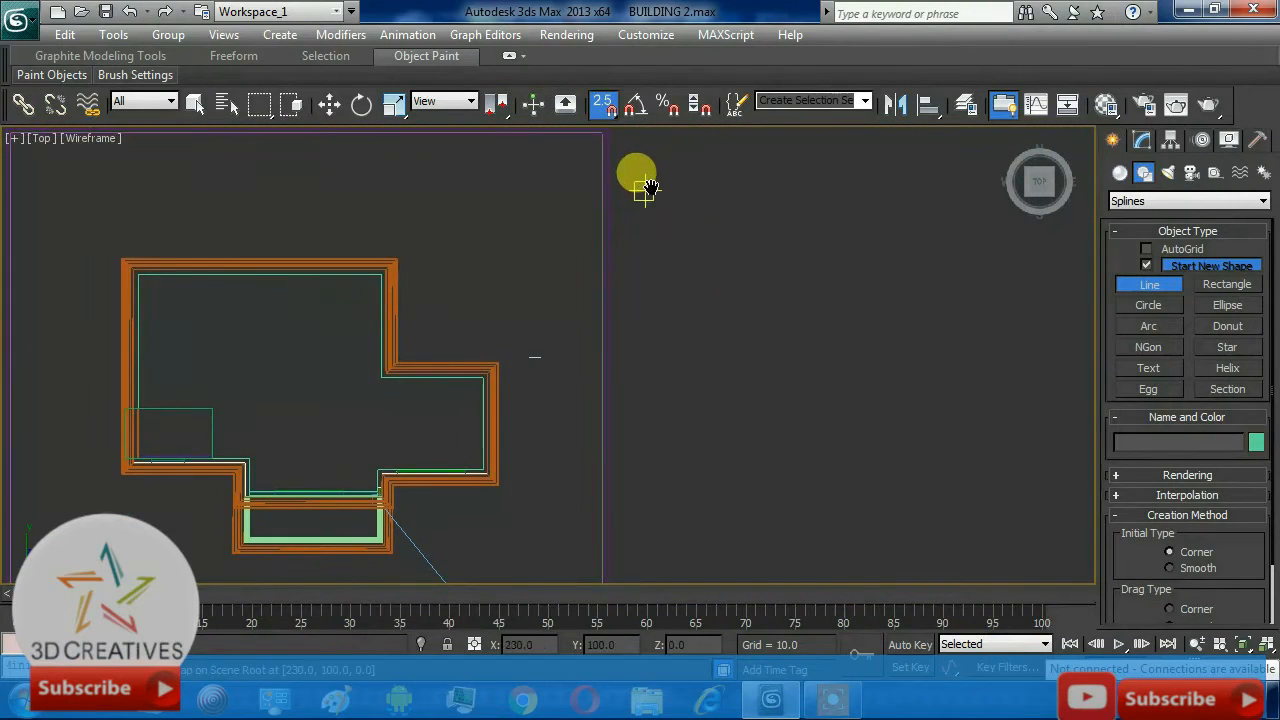
pyautogui.scroll(-2, 640, 190)
pyautogui.click(590, 196)
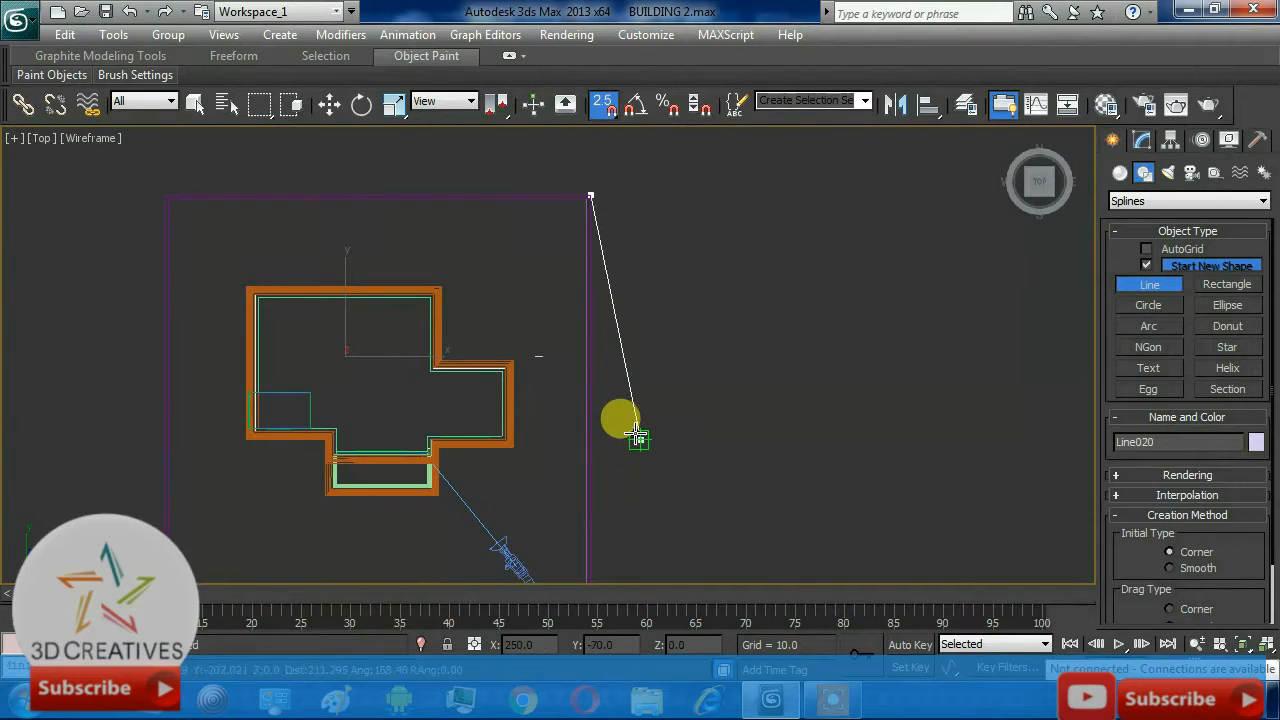
pyautogui.scroll(-2, 608, 346)
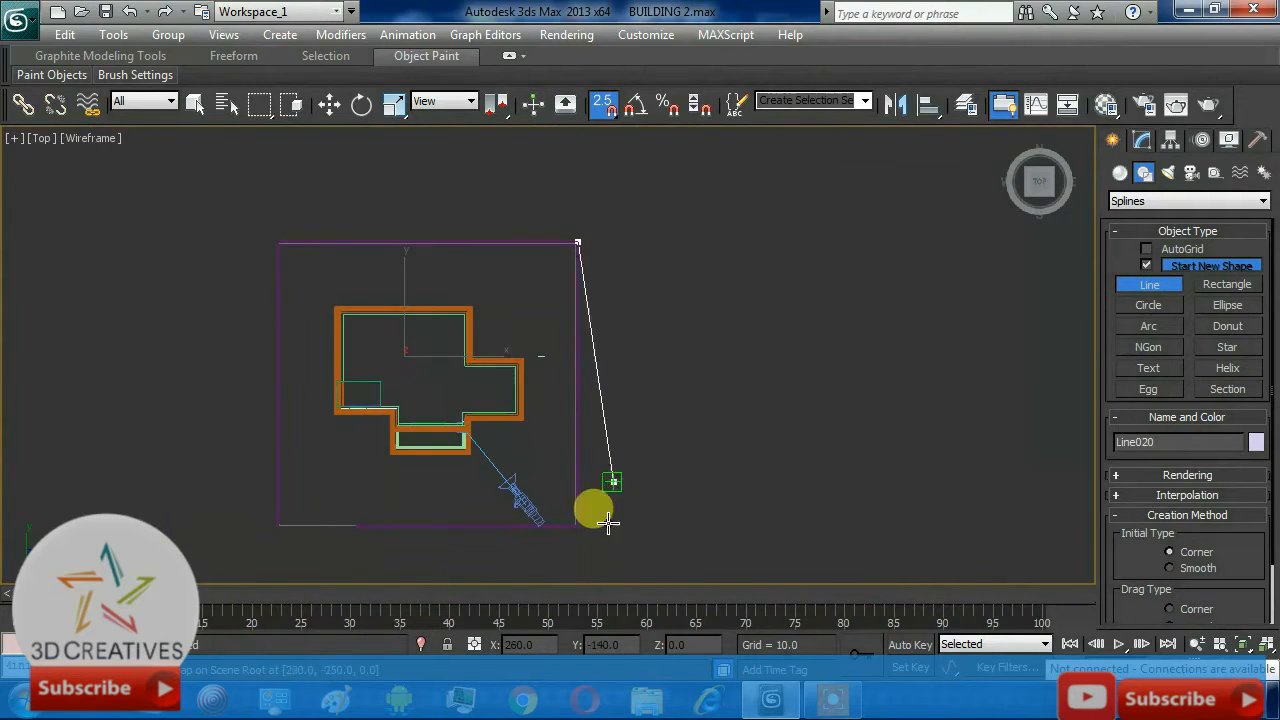
pyautogui.click(577, 527)
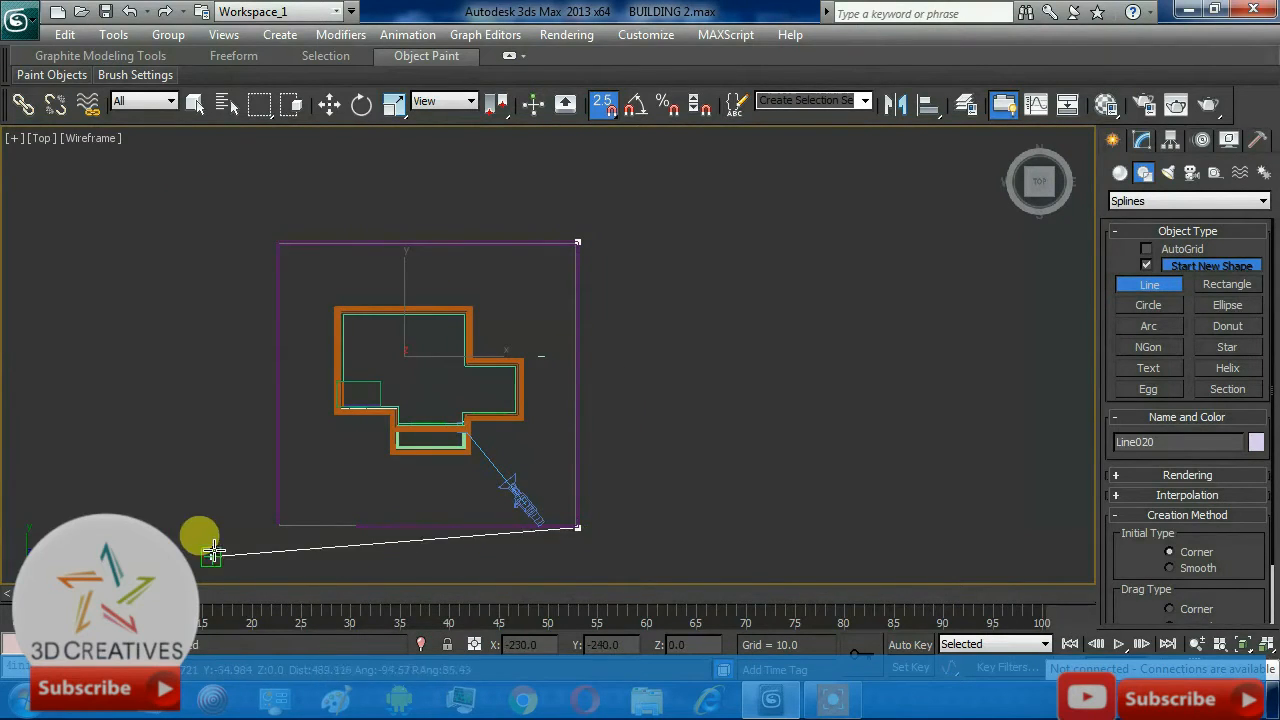
pyautogui.click(277, 528)
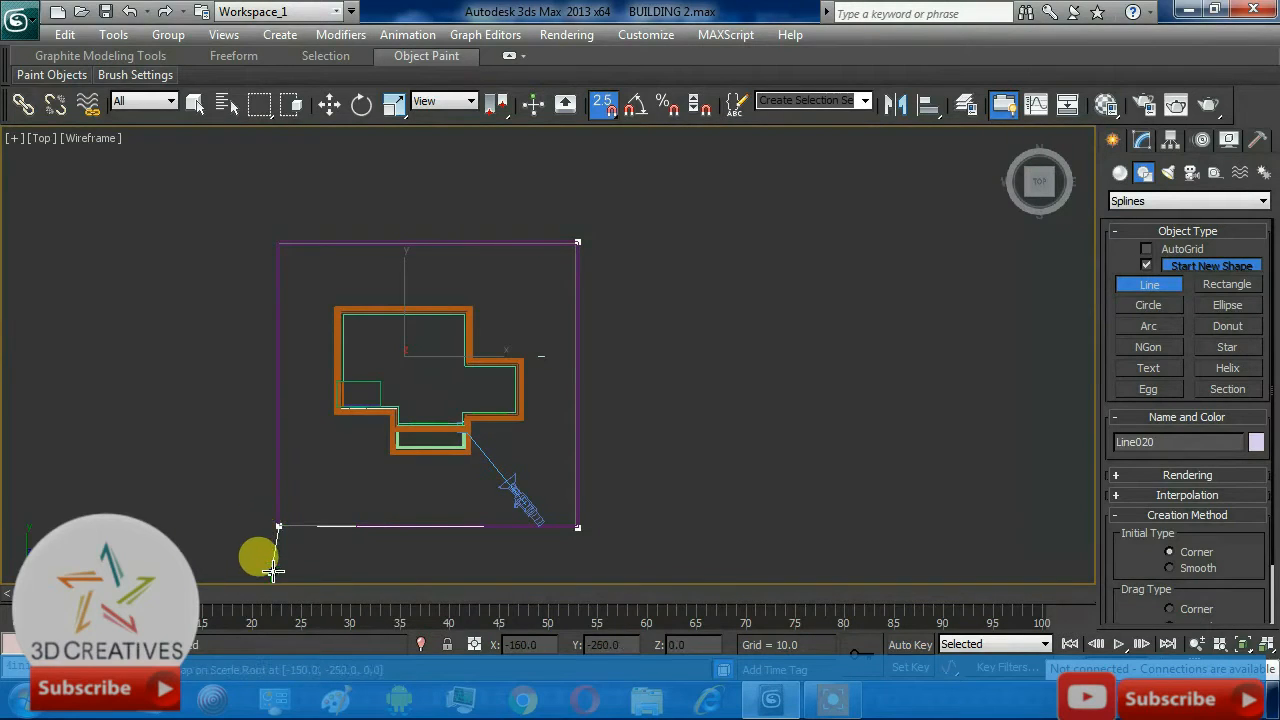
# Step: Continue the line as an L-shaped band outside the compound through (290, -270) and (290, 130), and close the spline at its start
pyautogui.scroll(-2, 279, 568)
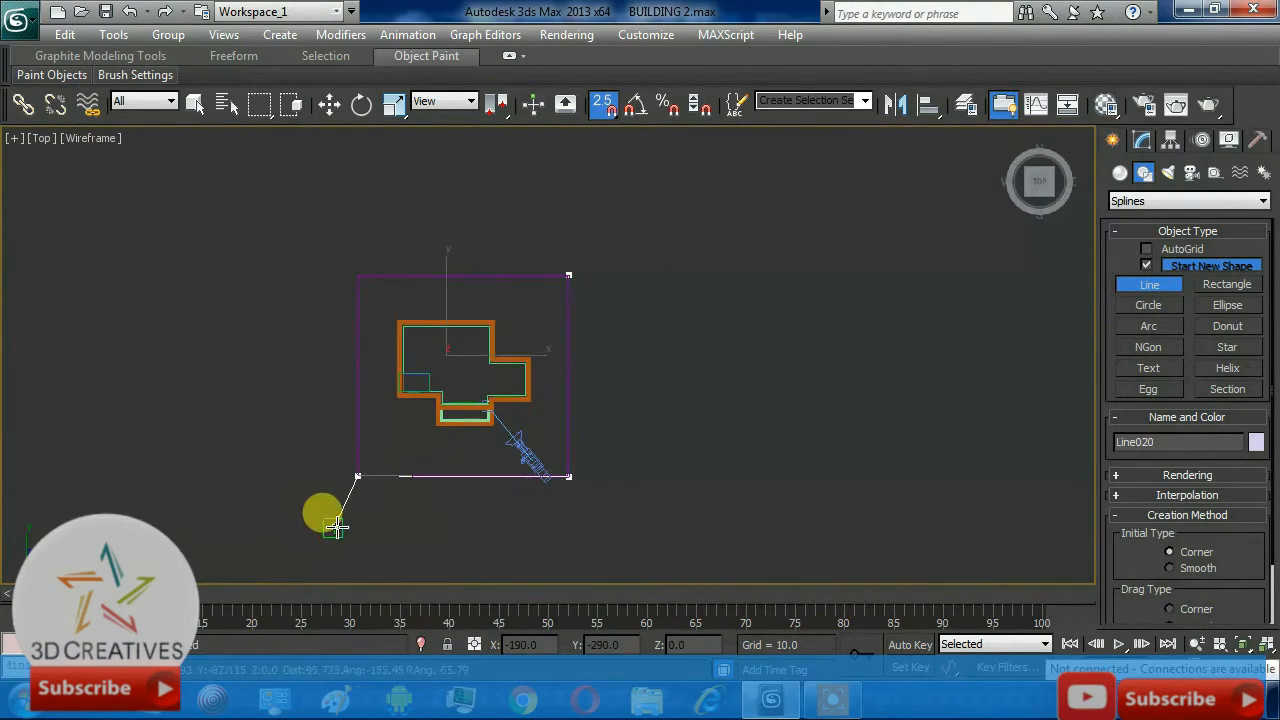
pyautogui.click(357, 515)
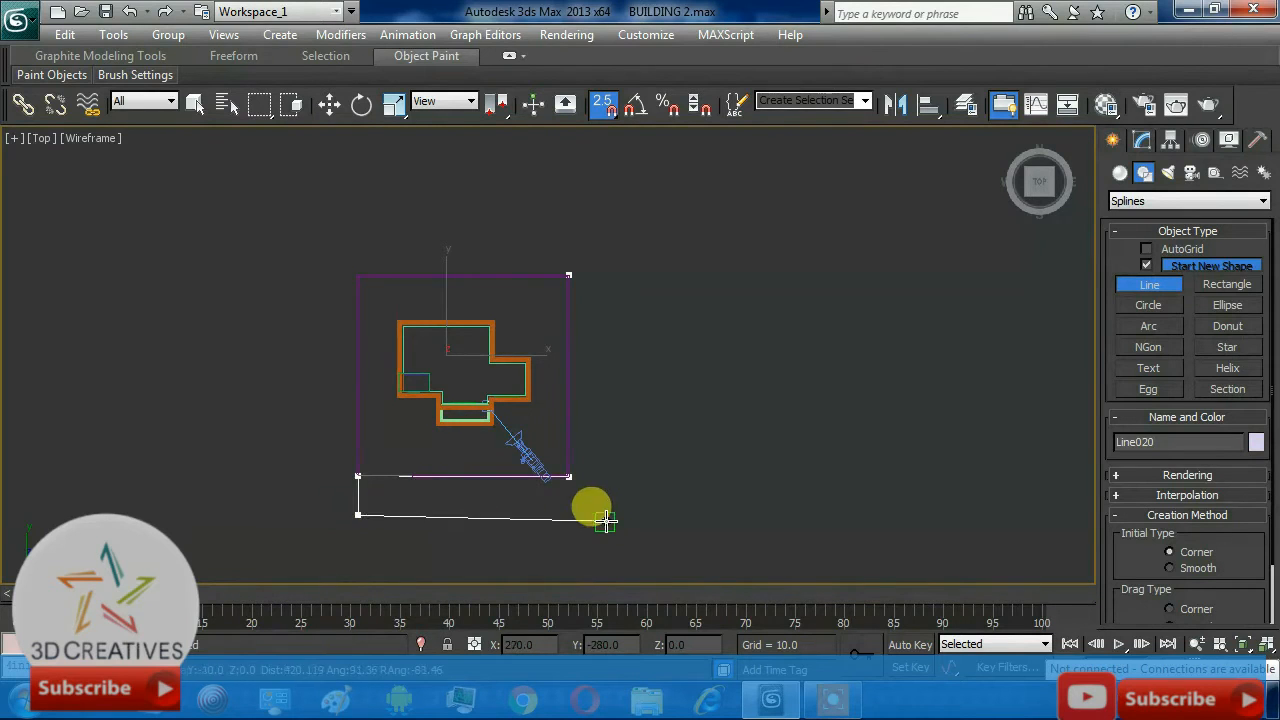
pyautogui.press('g')
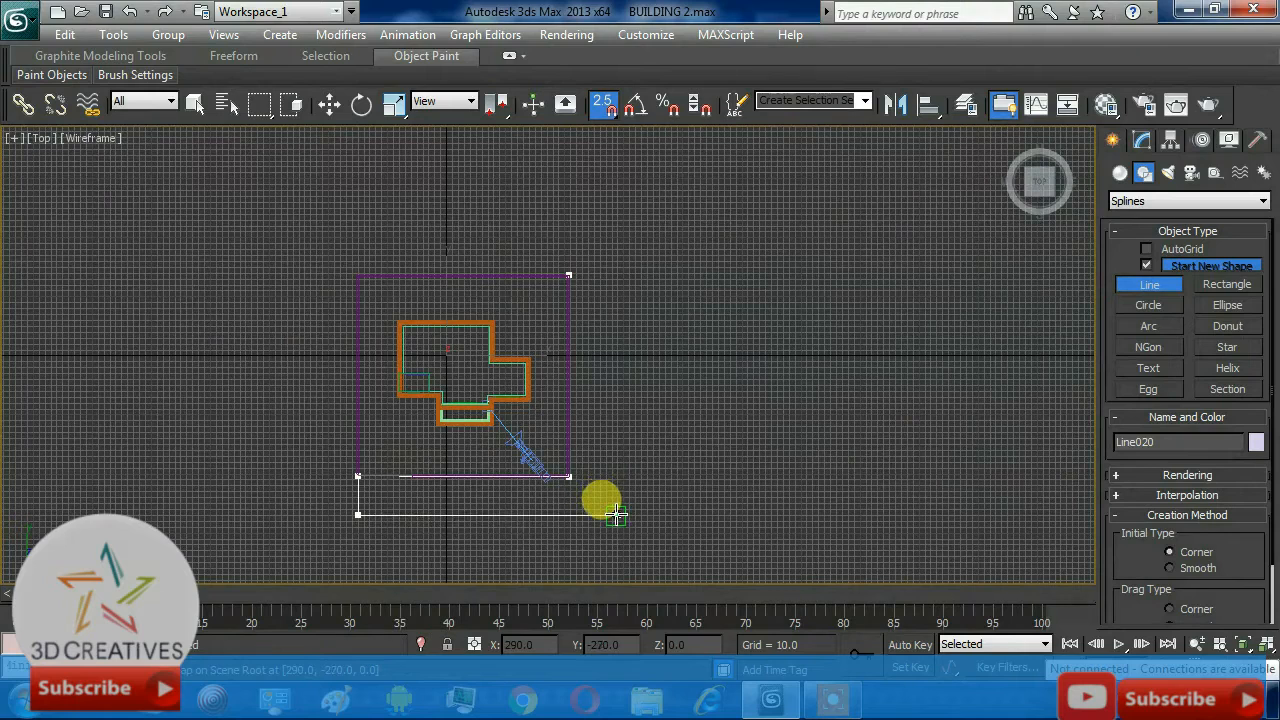
pyautogui.click(617, 515)
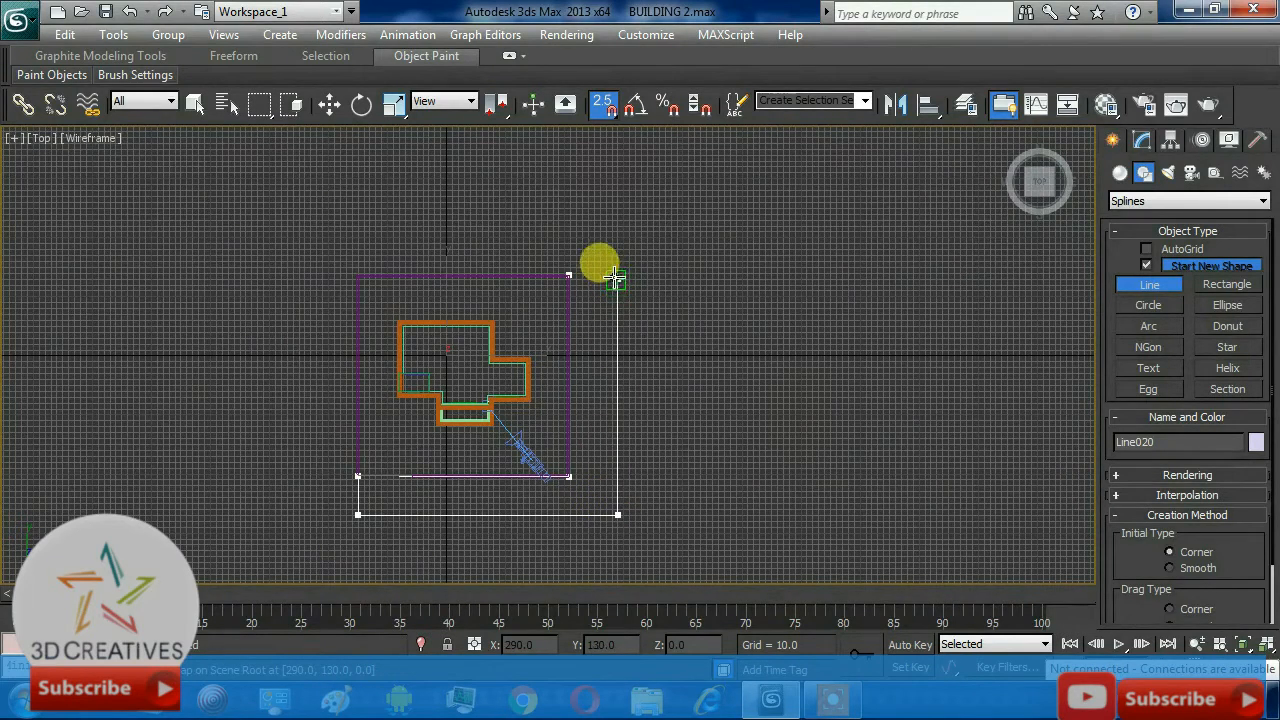
pyautogui.click(617, 277)
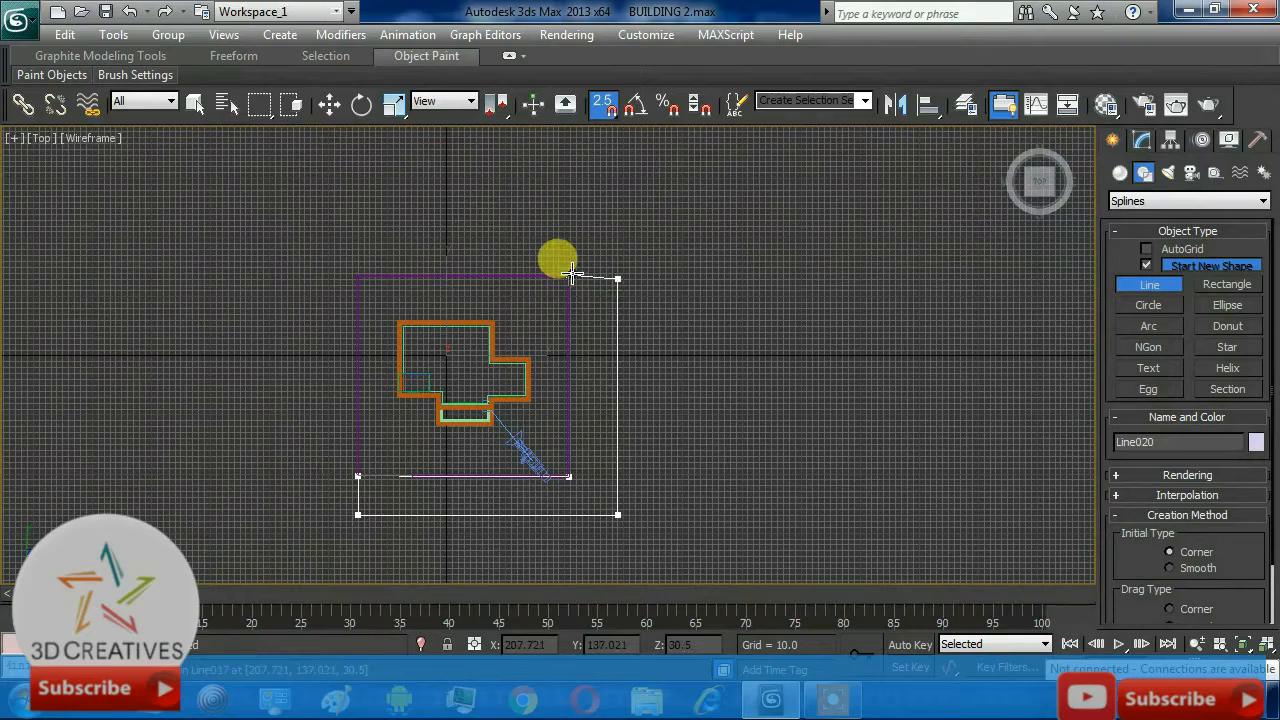
pyautogui.click(570, 273)
pyautogui.click(586, 406)
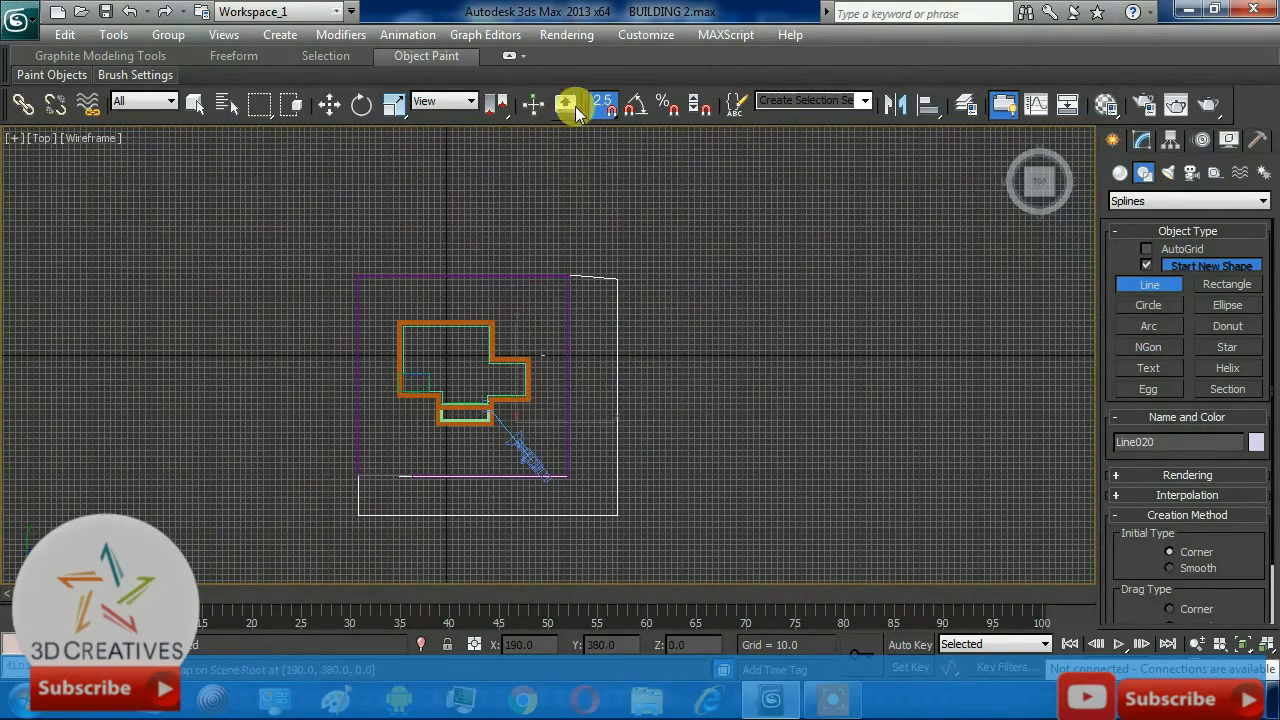
# Step: Turn snapping off, level the band's outer rear vertex with the compound corner, and move its left-end vertices outward past the compound wall
pyautogui.hotkey('alt', 'w')
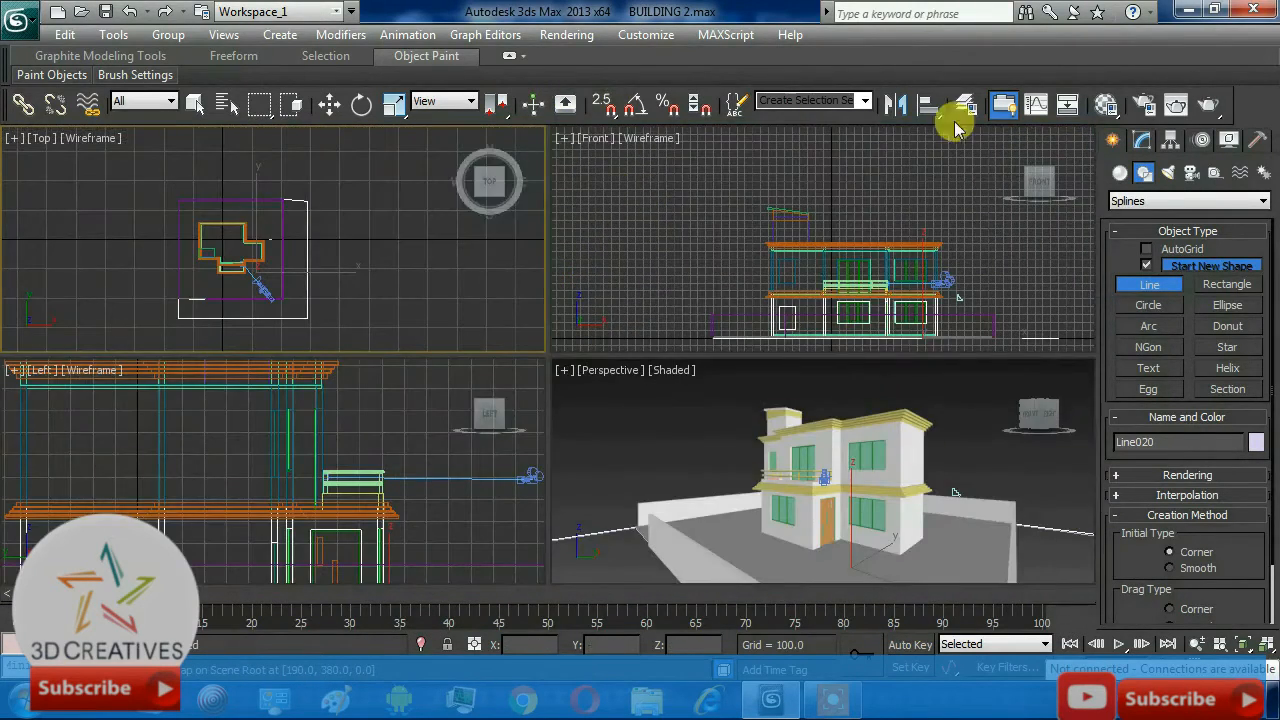
pyautogui.click(1142, 140)
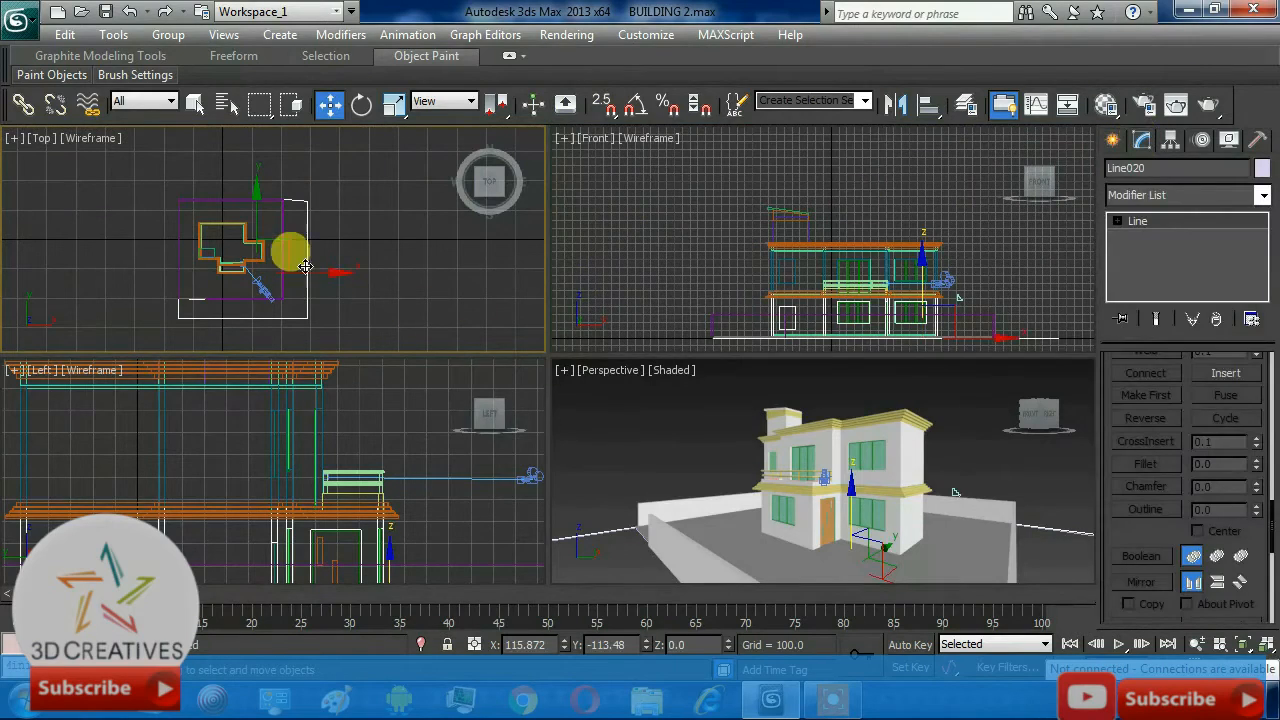
pyautogui.hotkey('alt', 'w')
pyautogui.scroll(2, 608, 367)
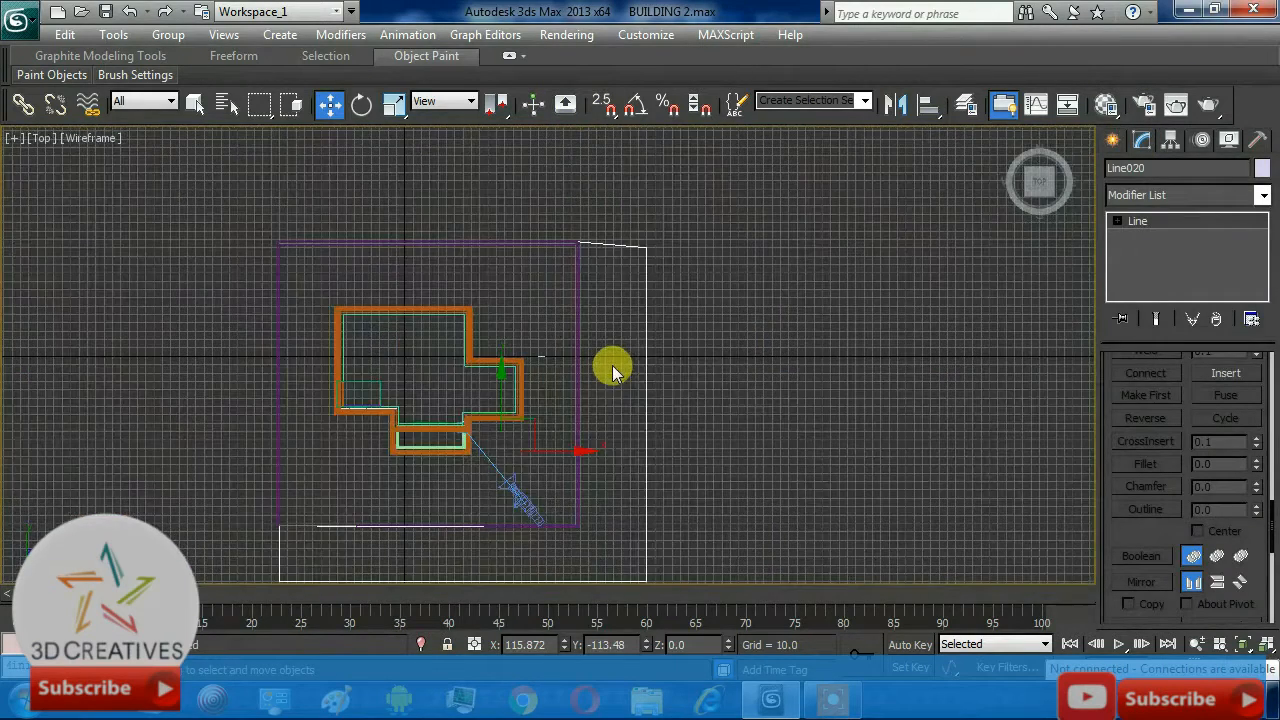
pyautogui.click(1117, 221)
pyautogui.click(1158, 237)
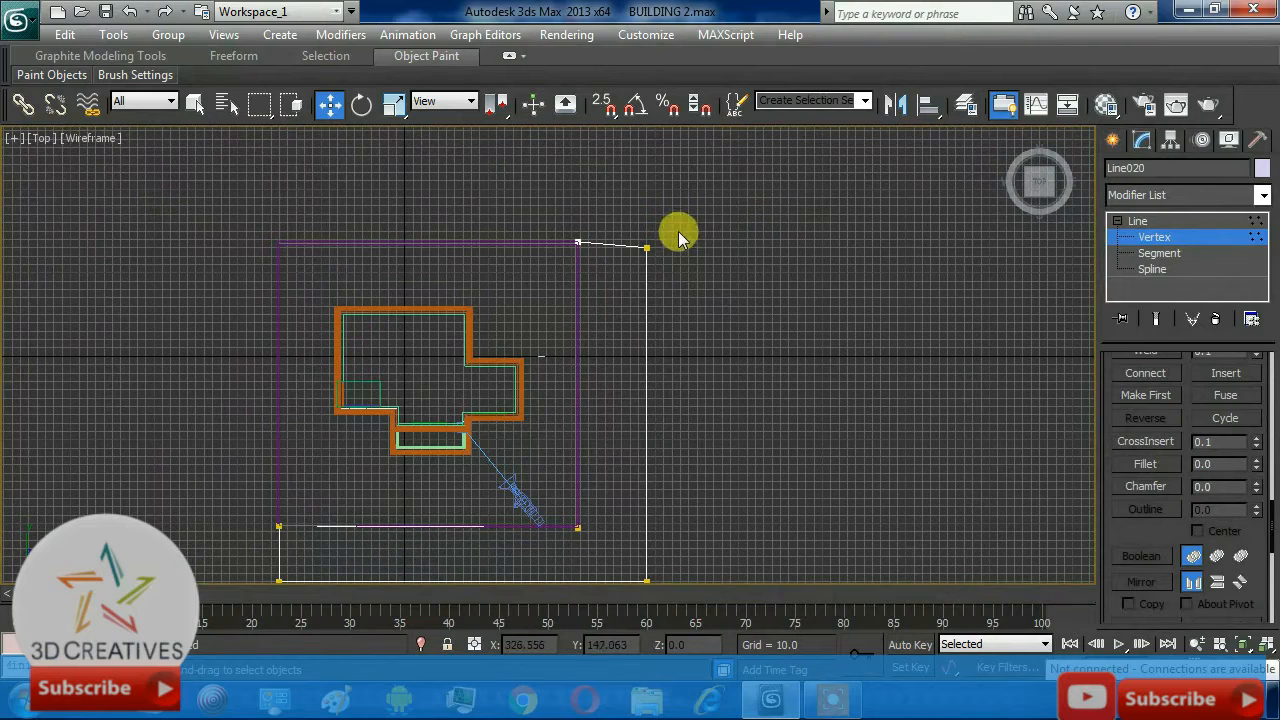
pyautogui.click(647, 247)
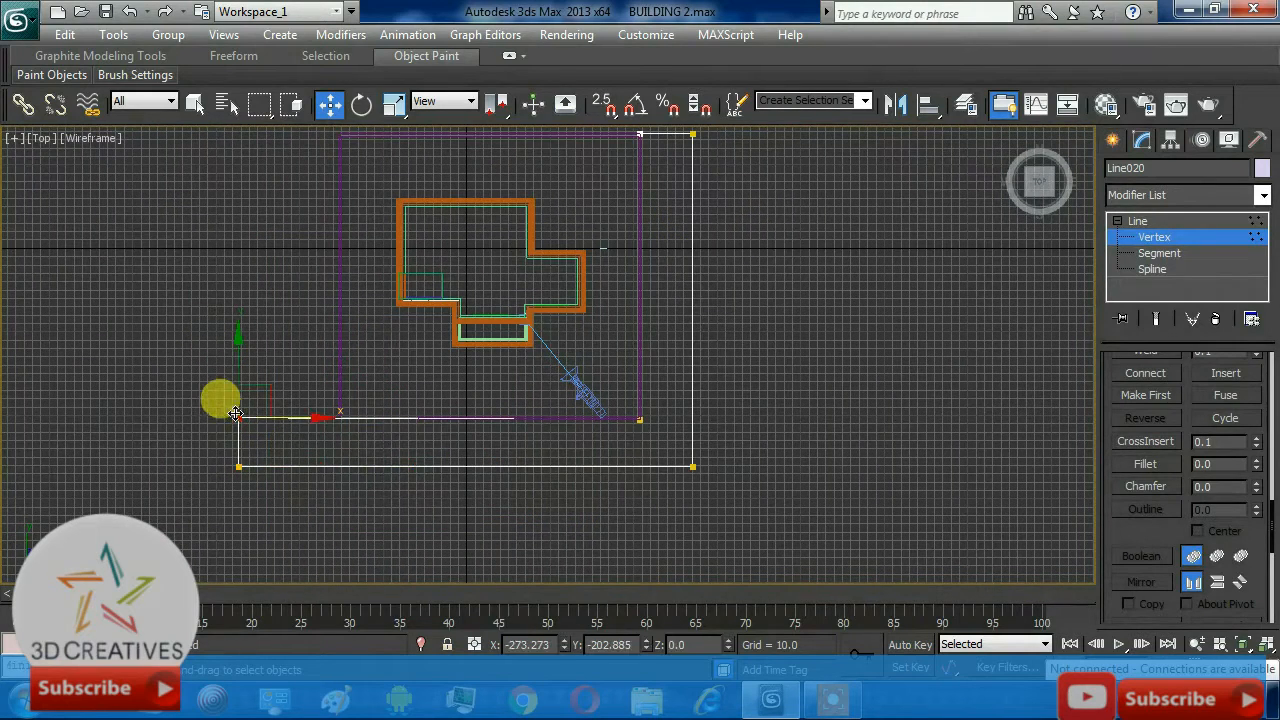
pyautogui.moveTo(236, 413); pyautogui.dragTo(238, 372)
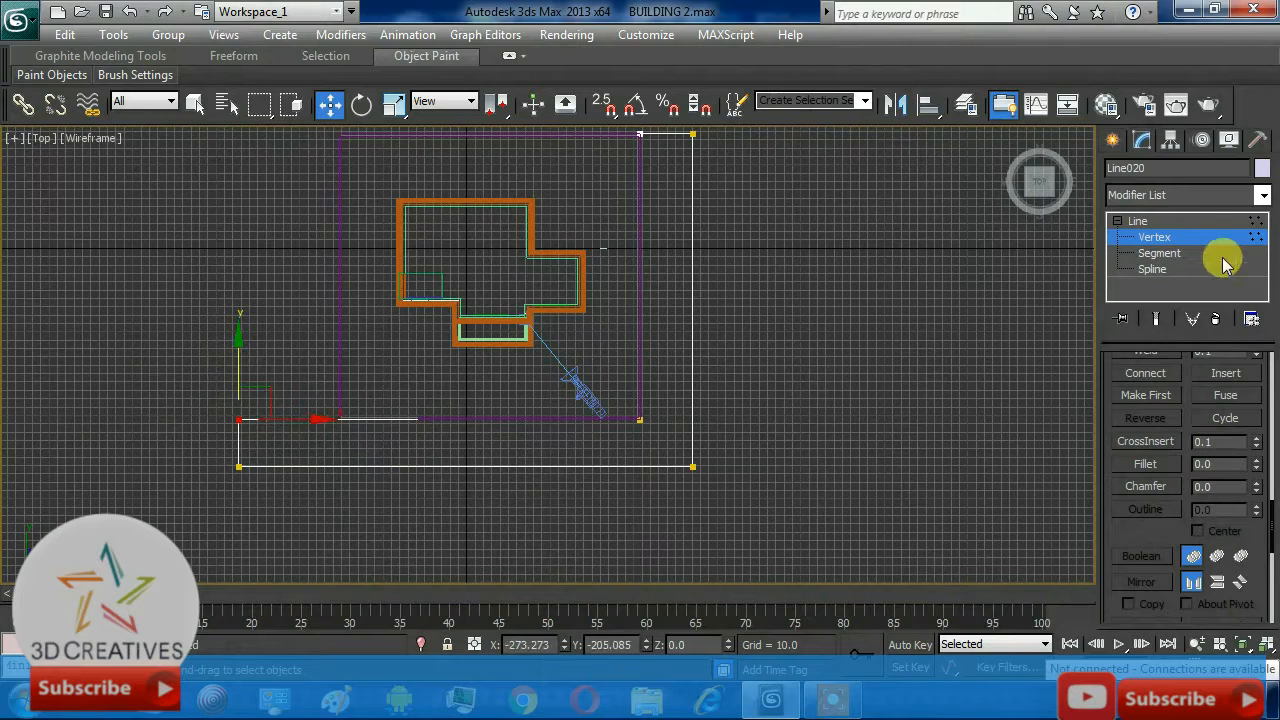
pyautogui.click(1198, 220)
# Step: Extrude the L-shaped outline by 0.5 and move it slightly towards the compound, to about -106.2 in Y
pyautogui.hotkey('alt', 'w')
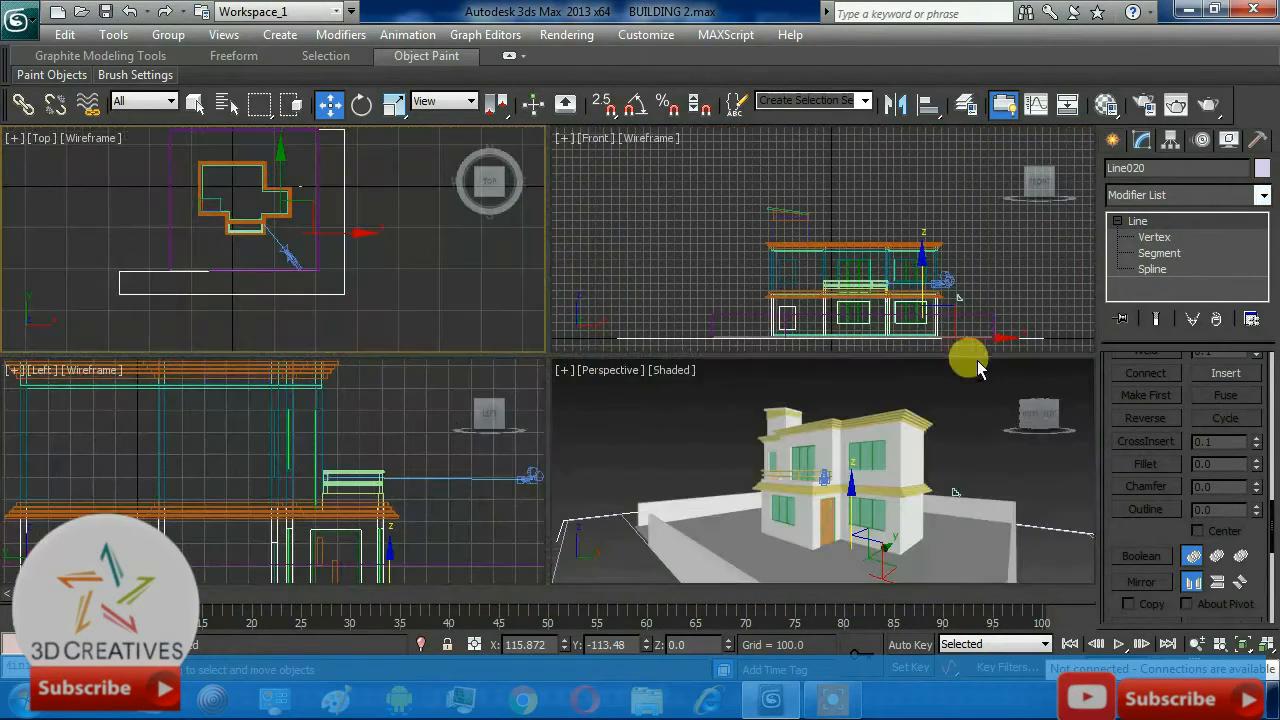
pyautogui.click(1263, 195)
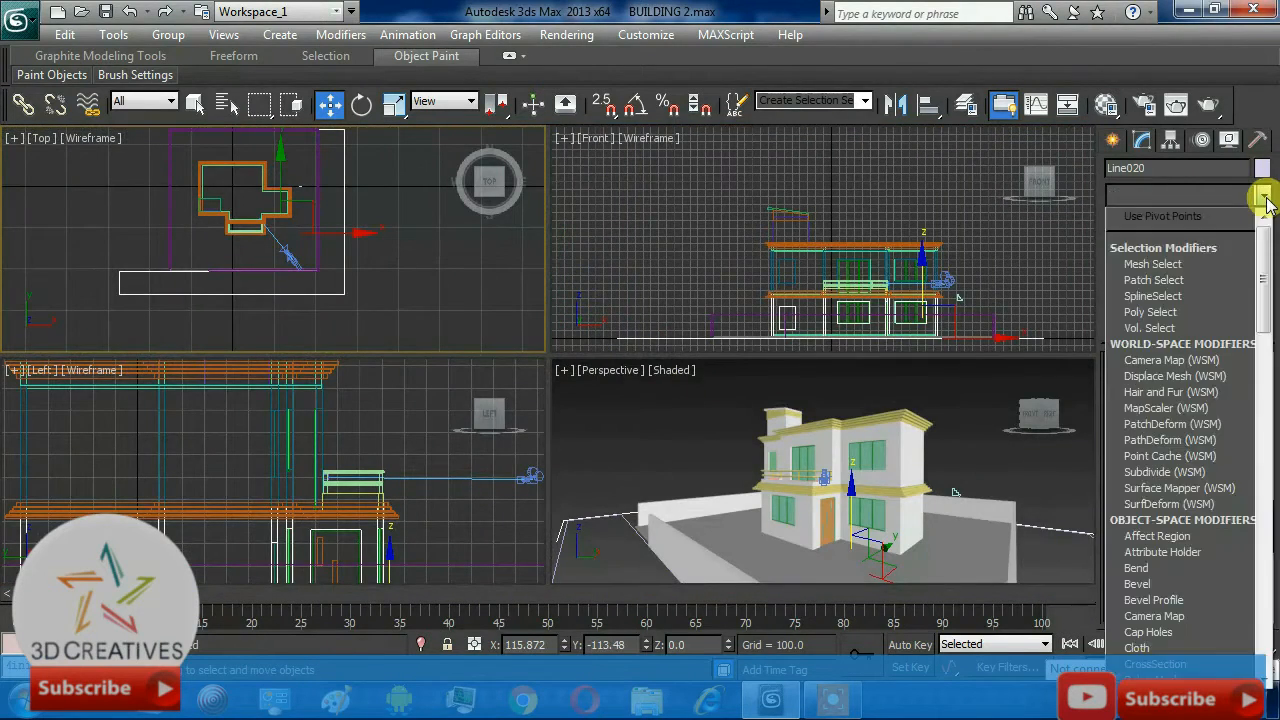
pyautogui.scroll(-12, 1194, 289)
pyautogui.click(1194, 290)
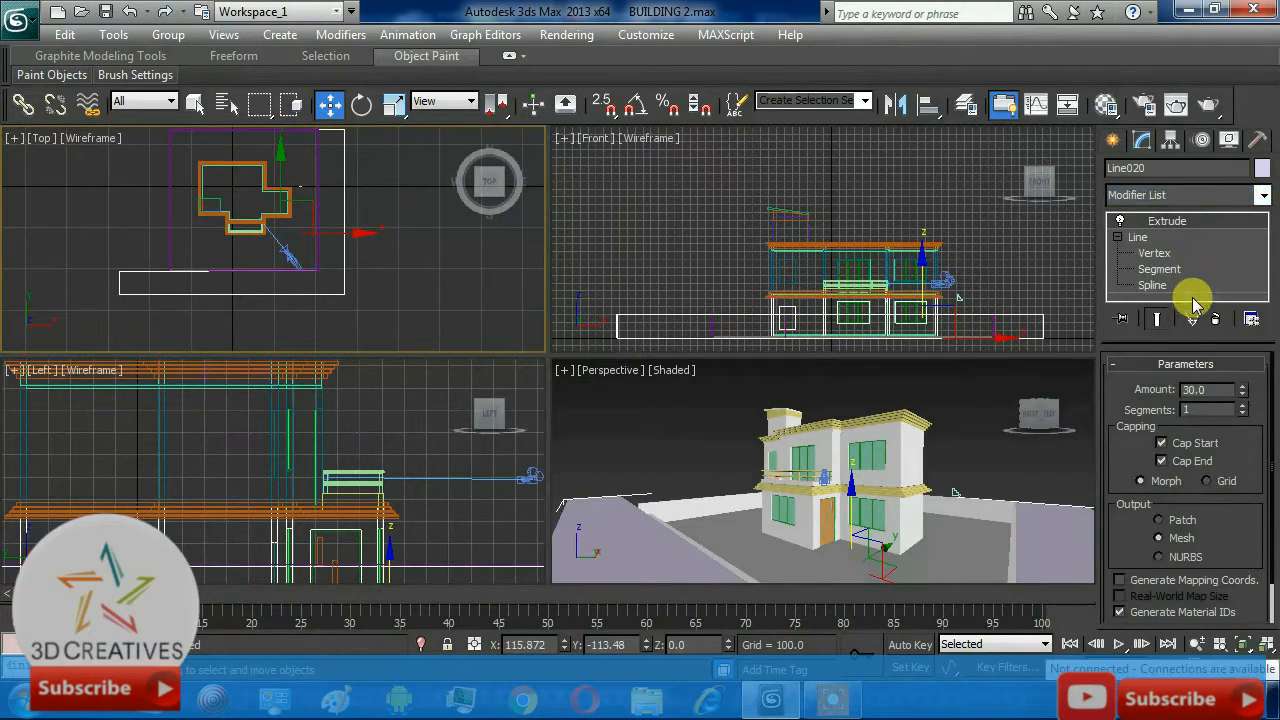
pyautogui.rightClick(1243, 397)
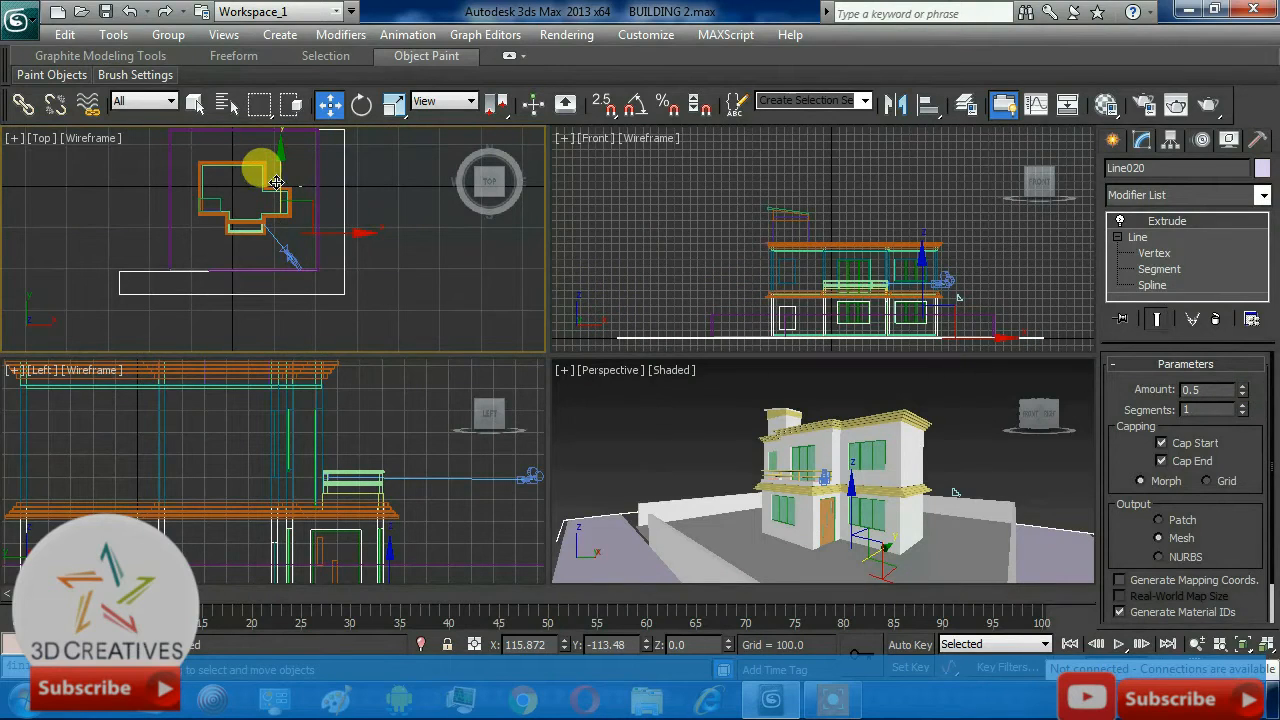
pyautogui.moveTo(275, 181); pyautogui.dragTo(277, 180)
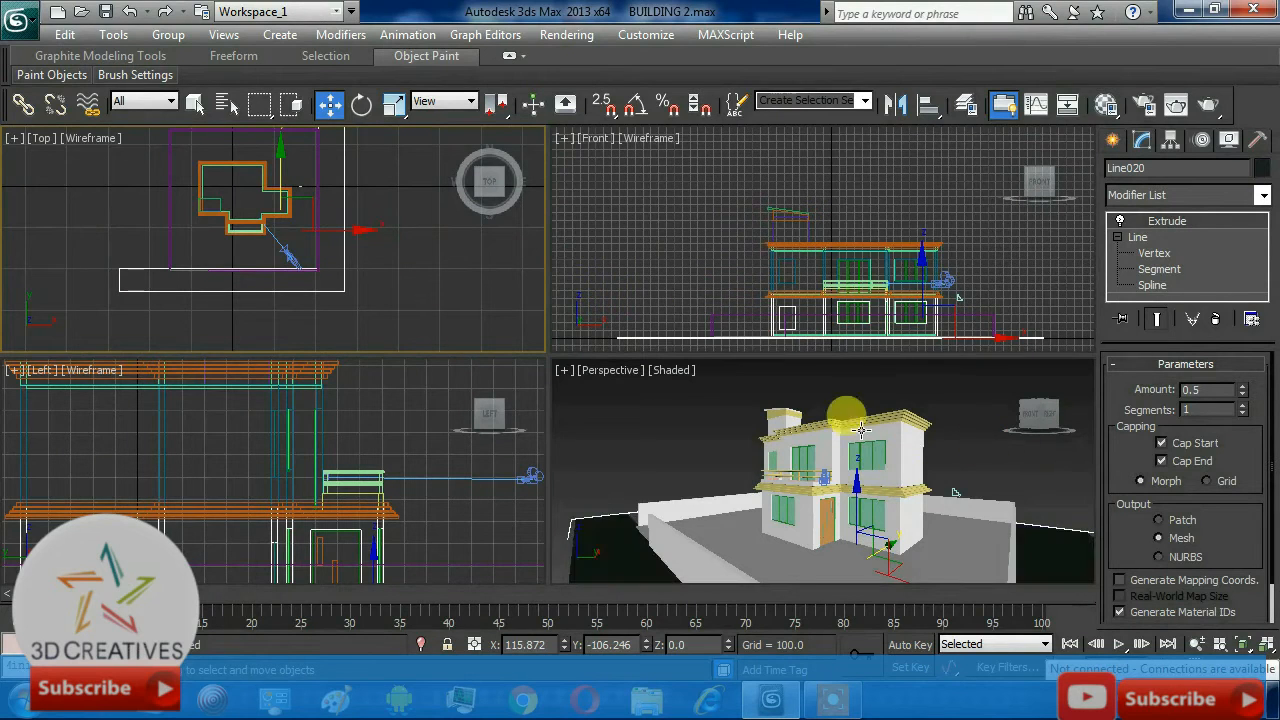
# Step: Make a dark olive material named 02 - cv from a copy of the yellow one and assign it to the ground band
pyautogui.press('m')
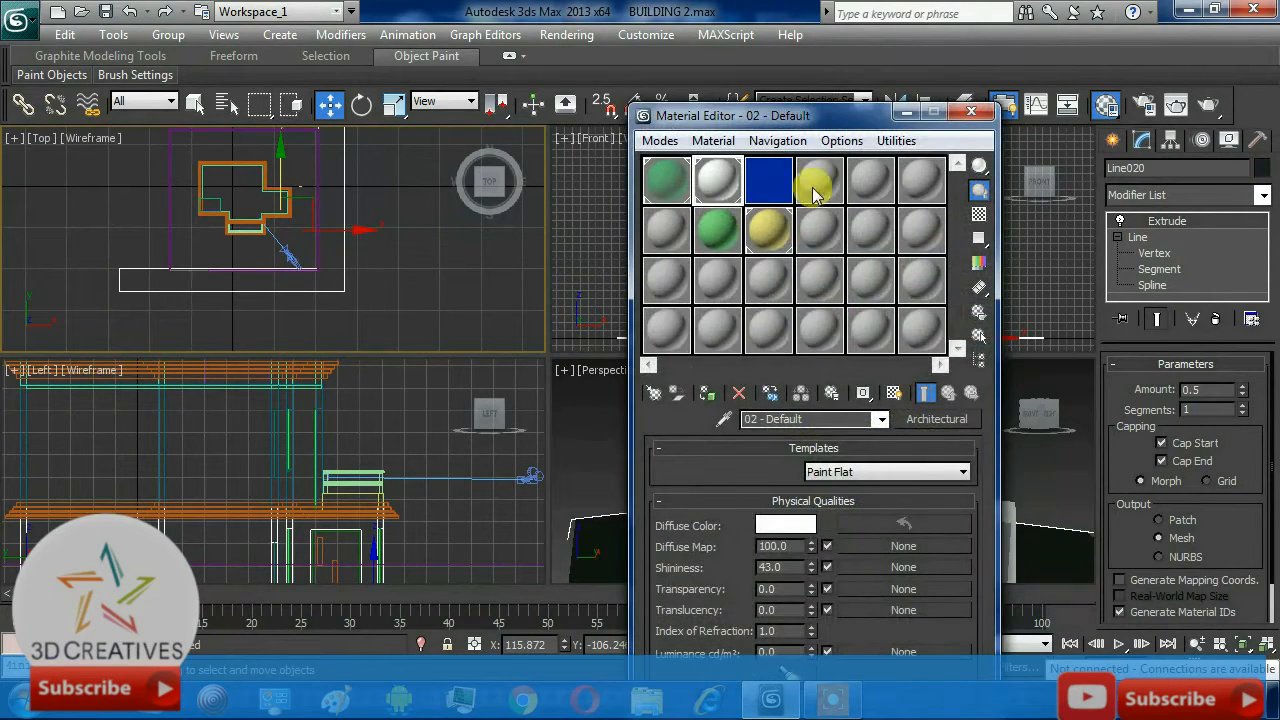
pyautogui.click(768, 232)
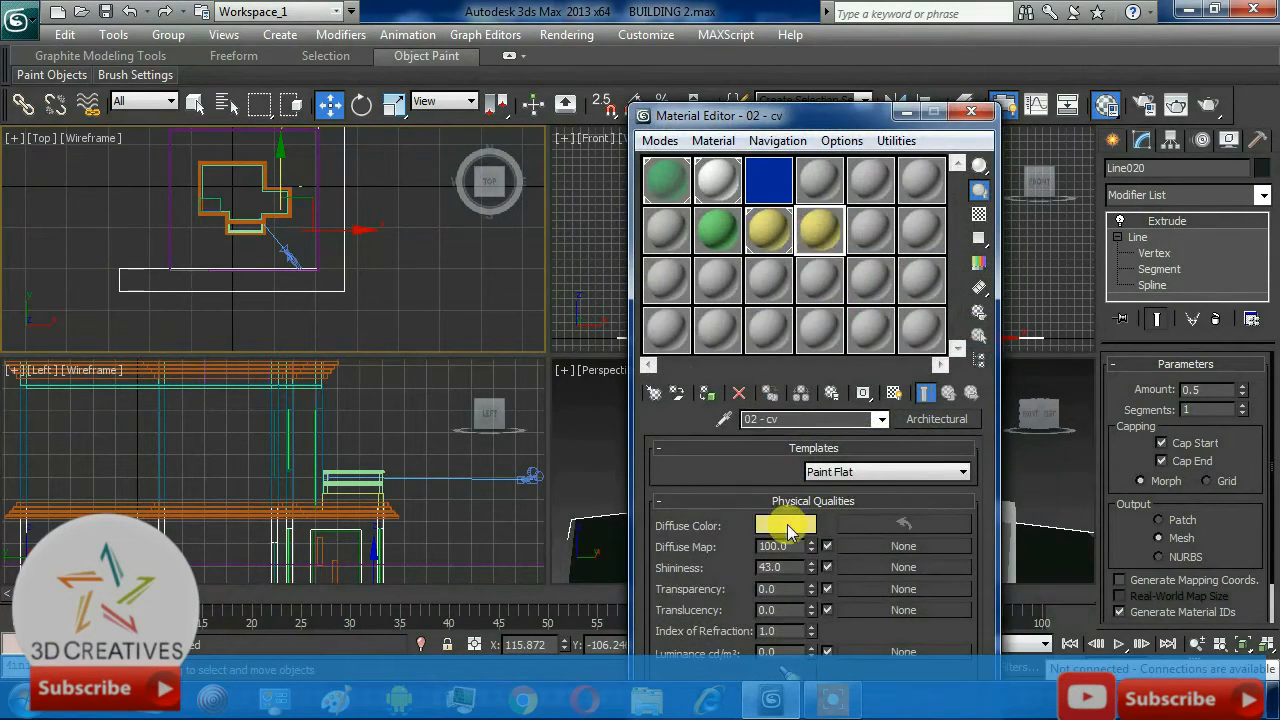
pyautogui.click(707, 393)
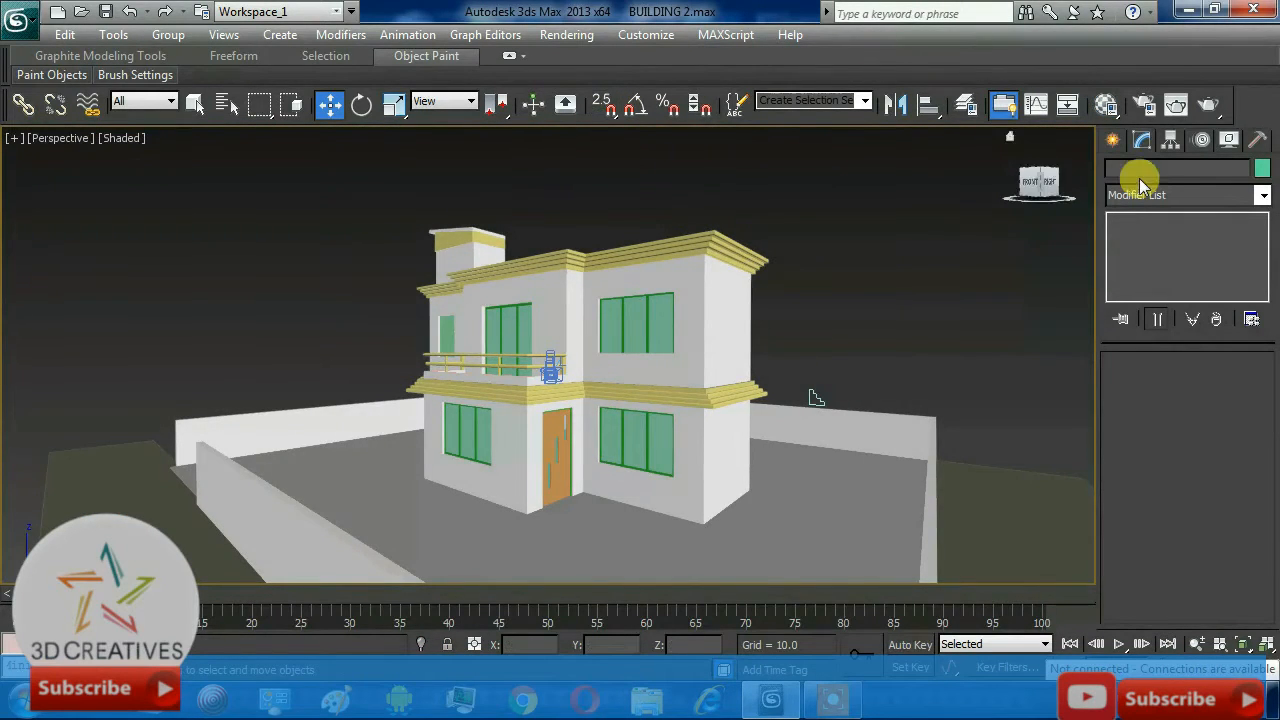
# Step: Render the perspective view to check the new ground band, and close the rendered frame
pyautogui.click(1210, 105)
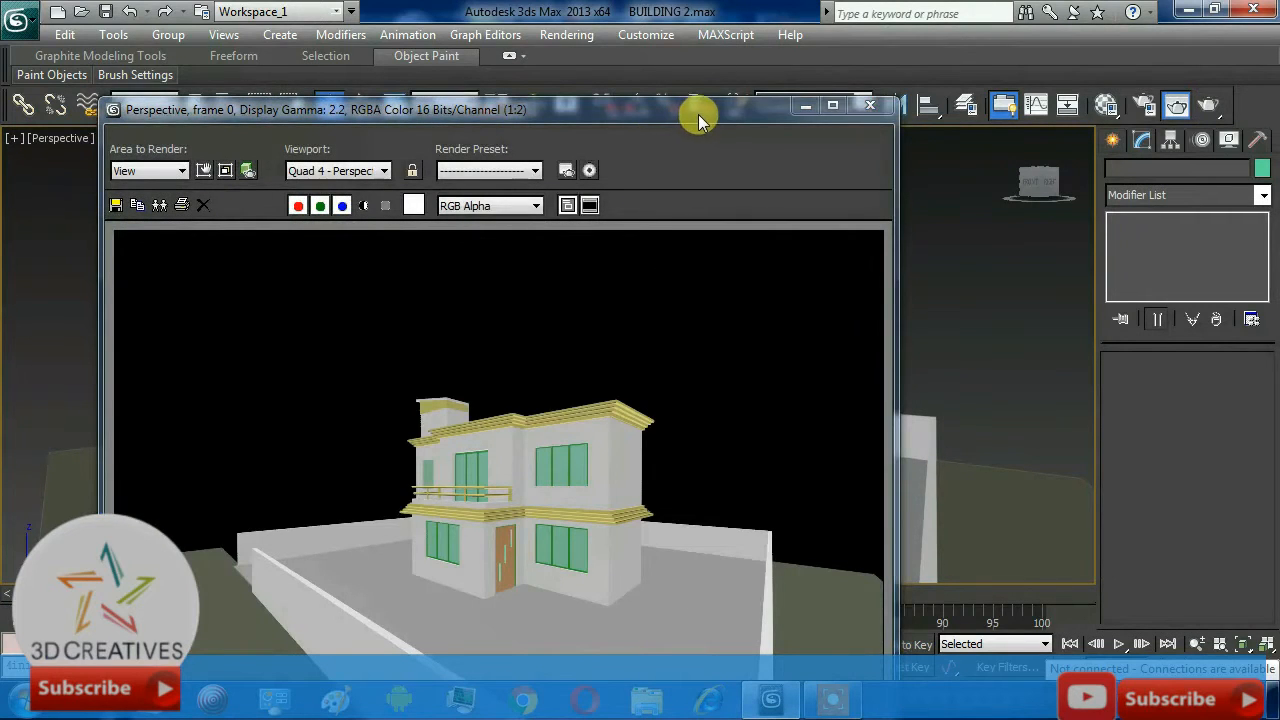
pyautogui.click(870, 105)
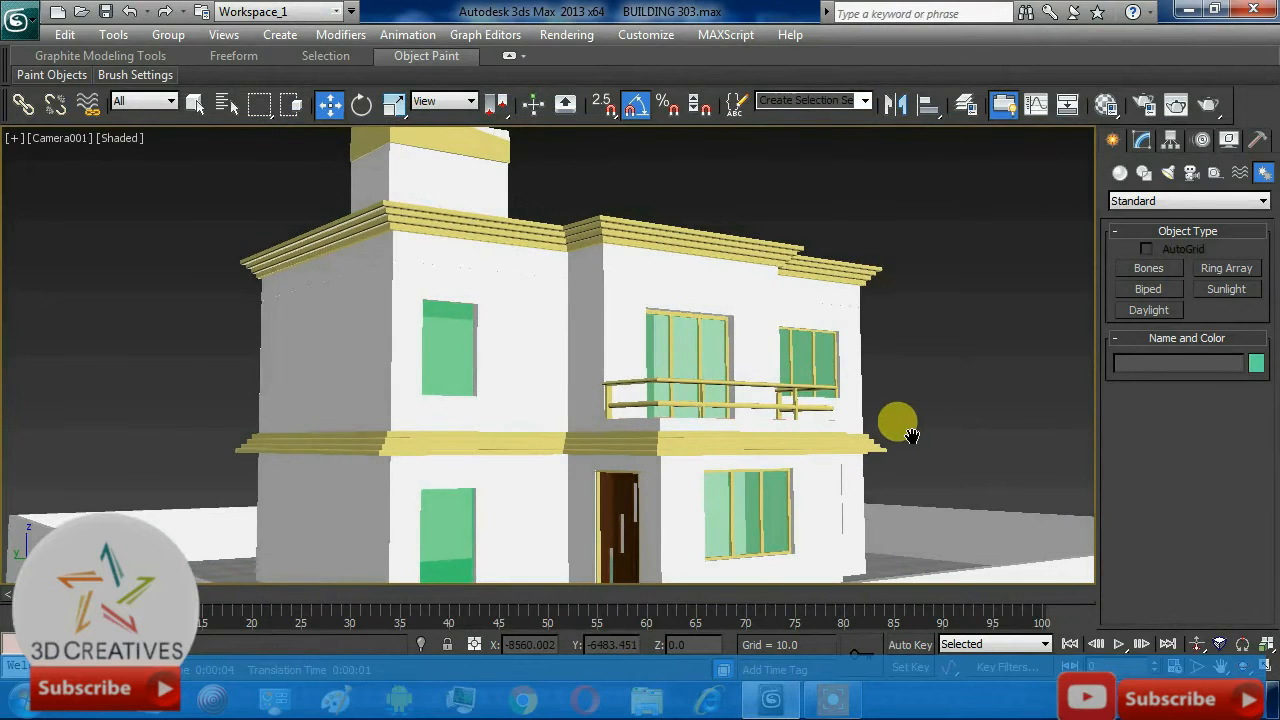
pyautogui.press('p')
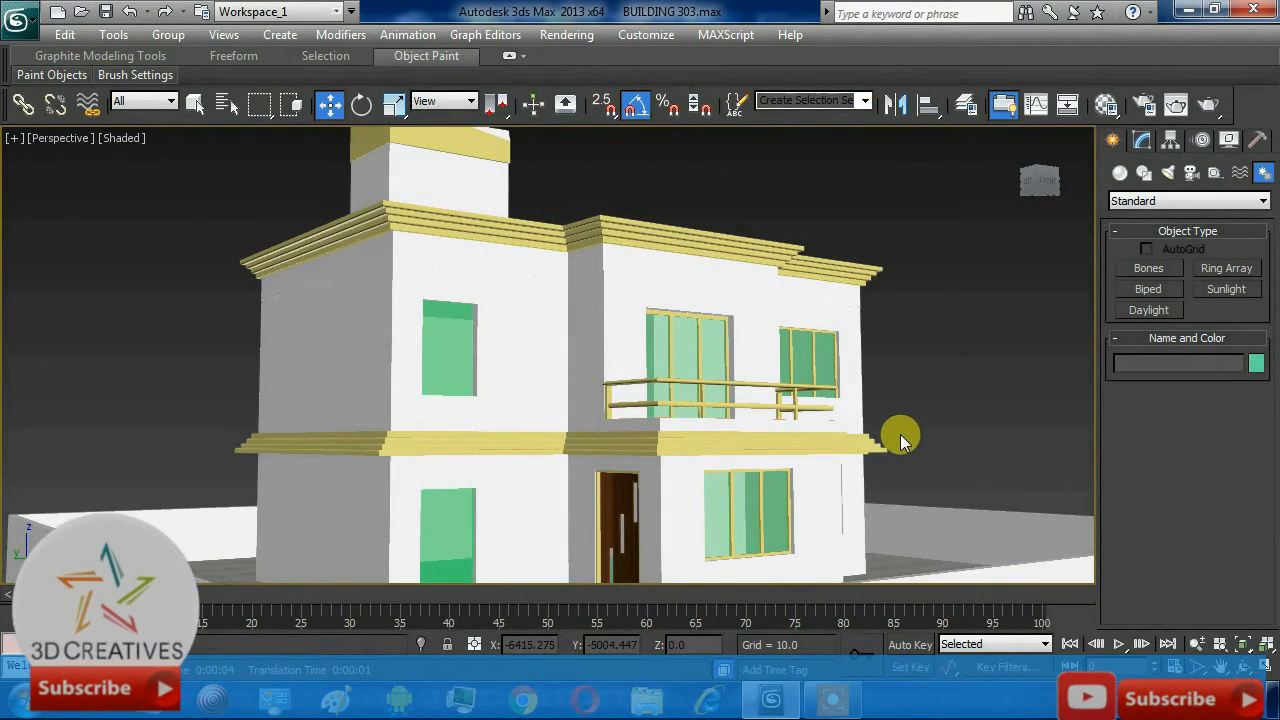
pyautogui.keyDown('alt'); pyautogui.moveTo(910, 440); pyautogui.dragTo(766, 337, button='middle'); pyautogui.keyUp('alt')
pyautogui.scroll(-5, 700, 345)
pyautogui.press('c')
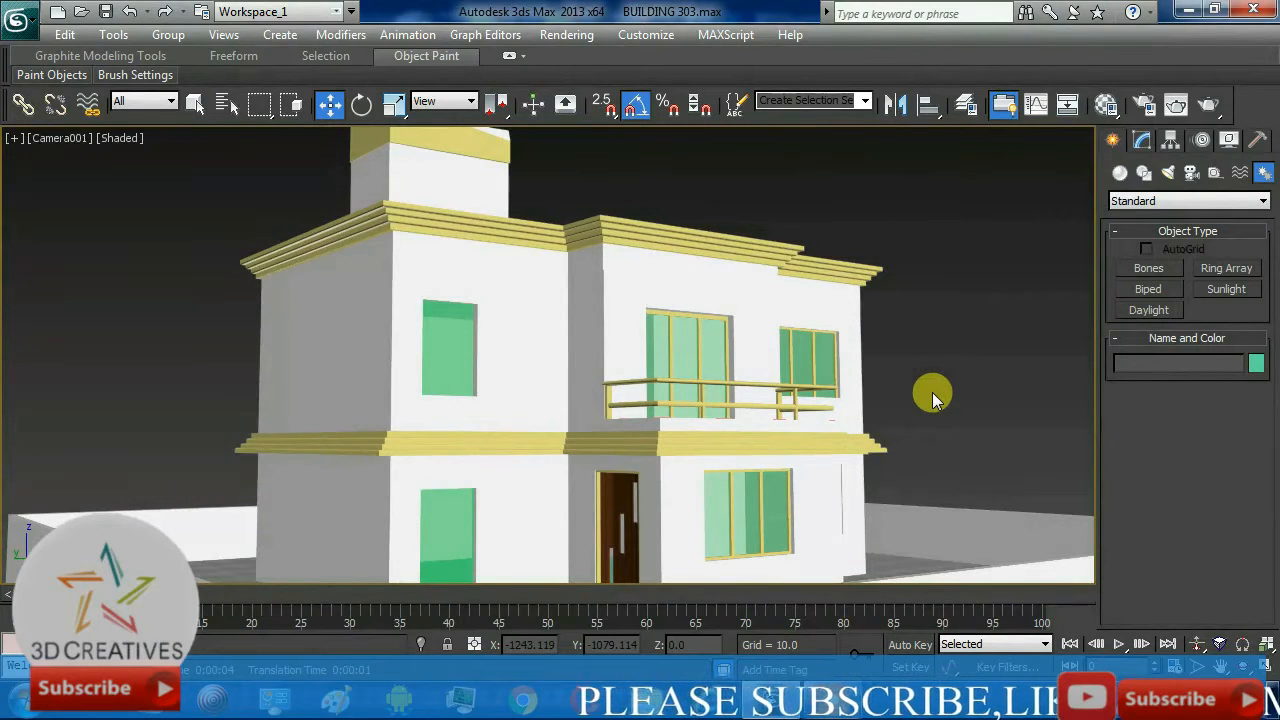
# Step: Fit the whole model in the front, top, left and perspective views, and return the last one to the camera view
pyautogui.press('p')
pyautogui.hotkey('alt', 'w')
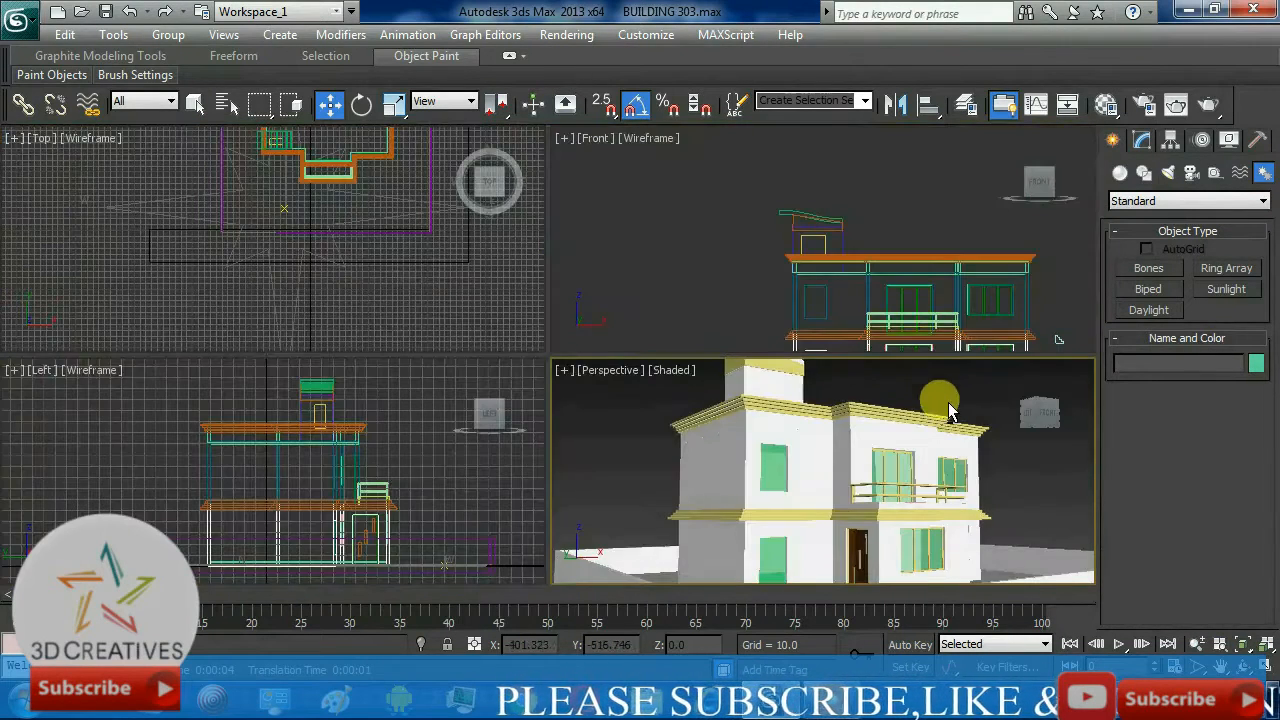
pyautogui.moveTo(909, 298); pyautogui.dragTo(880, 218, button='middle')
pyautogui.press('z')
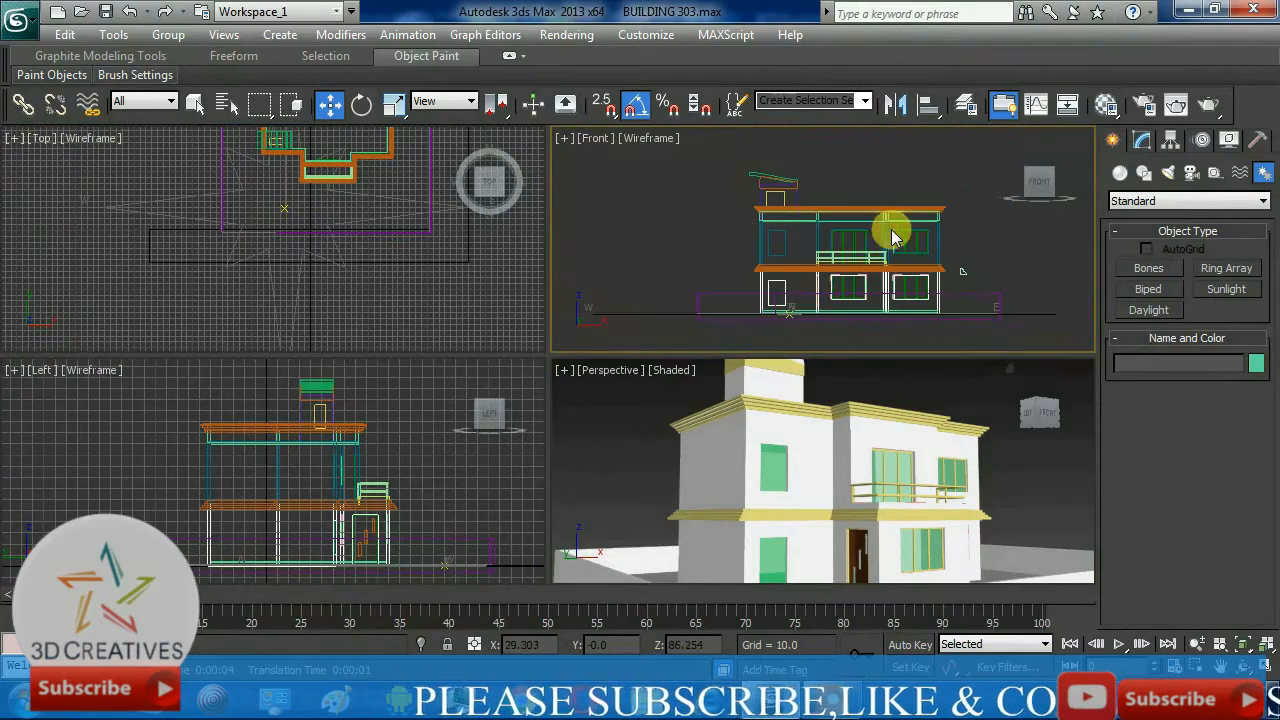
pyautogui.click(418, 299)
pyautogui.press('z')
pyautogui.click(431, 434)
pyautogui.press('z')
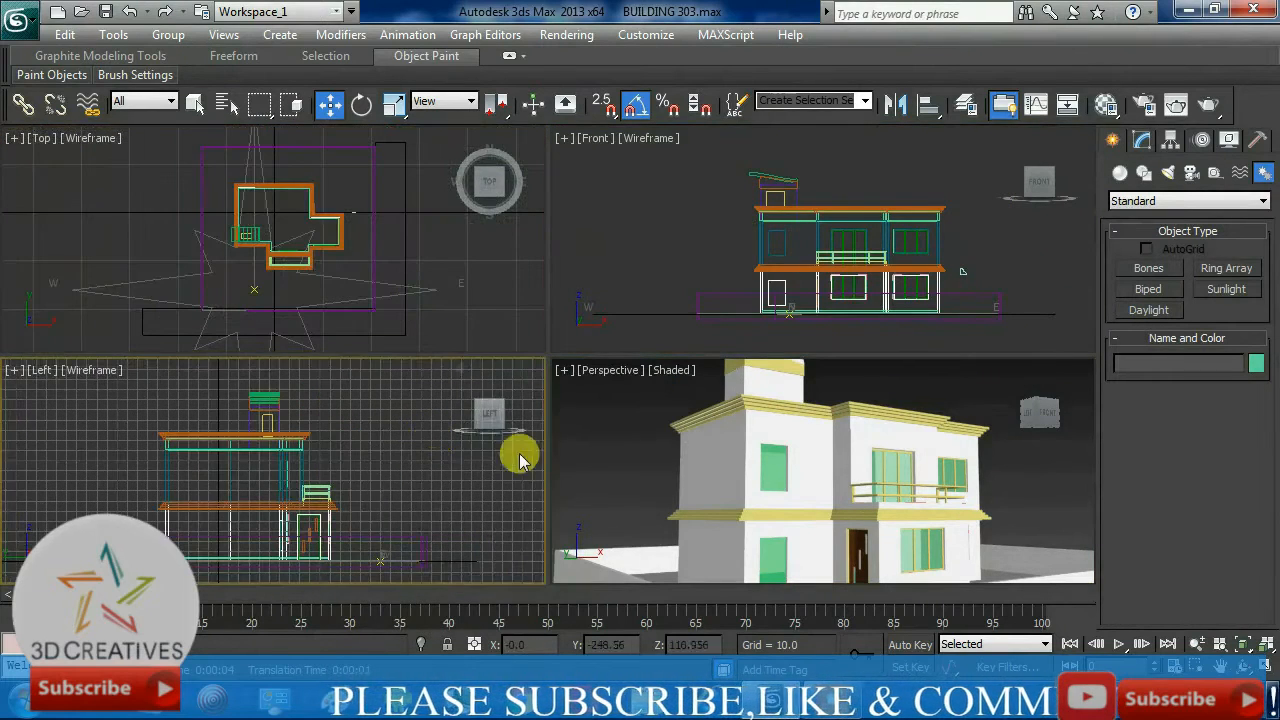
pyautogui.click(660, 452)
pyautogui.press('z')
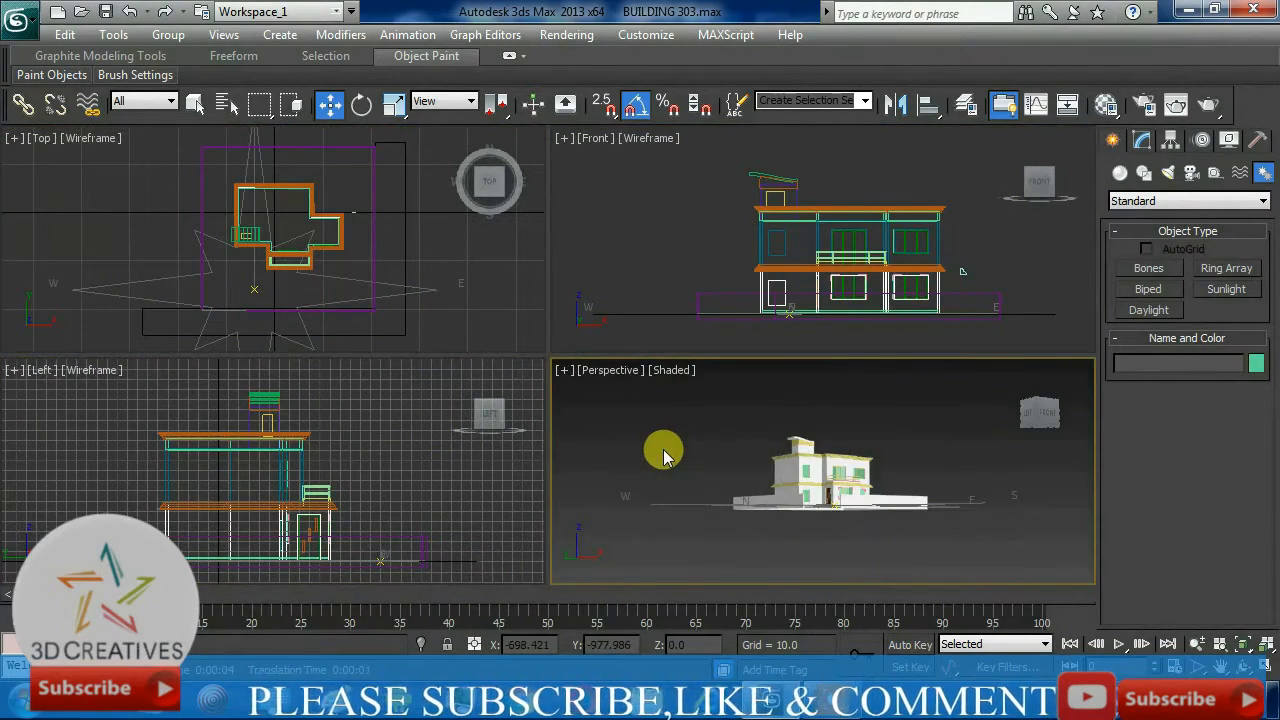
pyautogui.press('c')
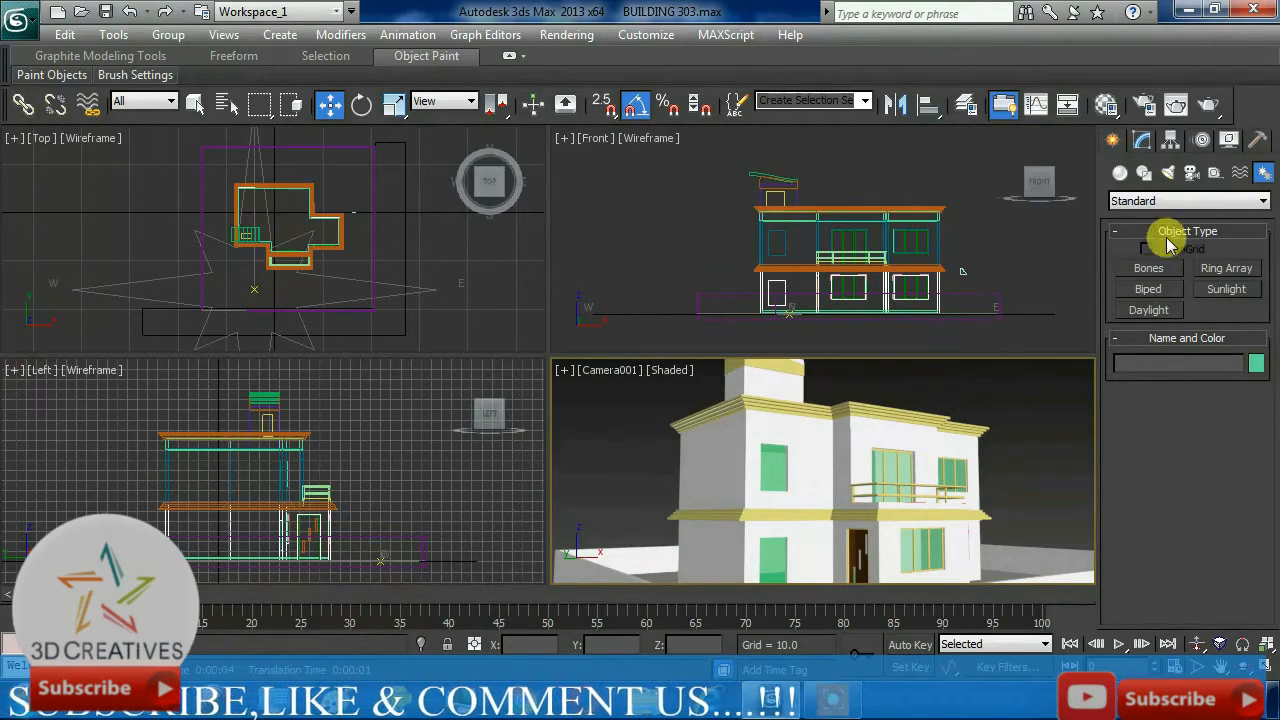
# Step: Examine the house's front, balcony and rooftop room from several angles in the perspective view
pyautogui.click(1144, 172)
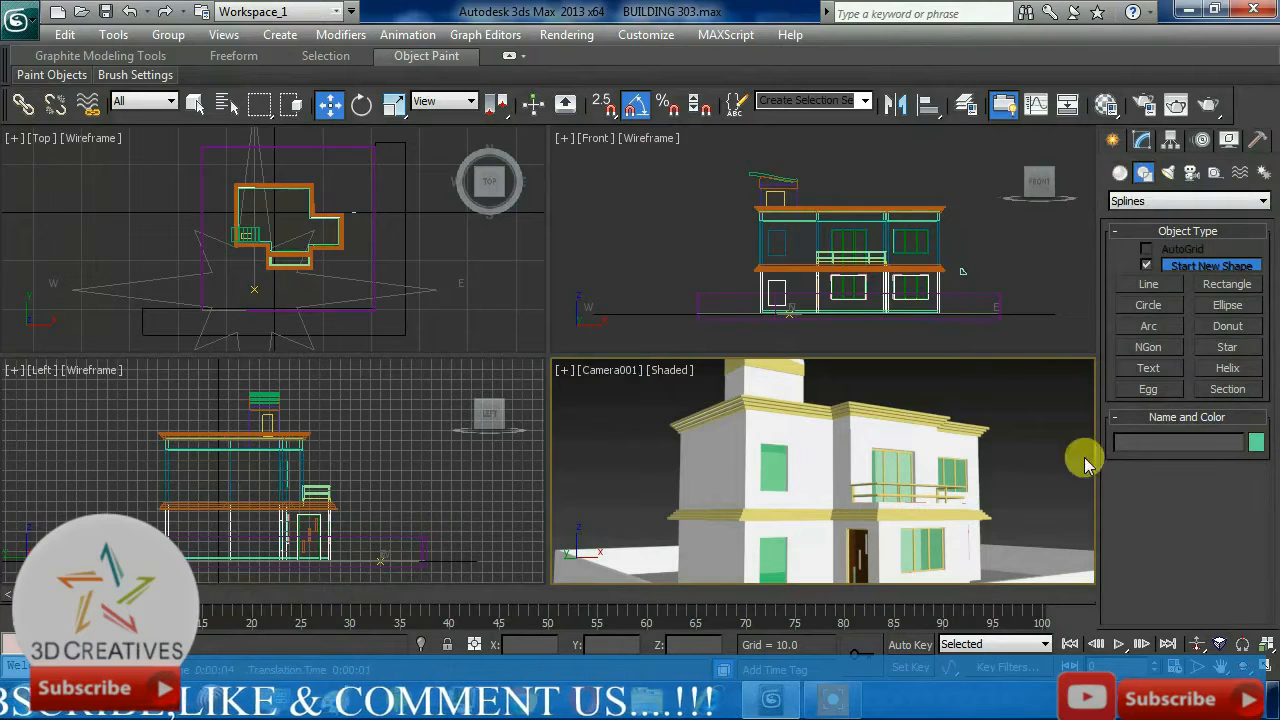
pyautogui.click(1120, 172)
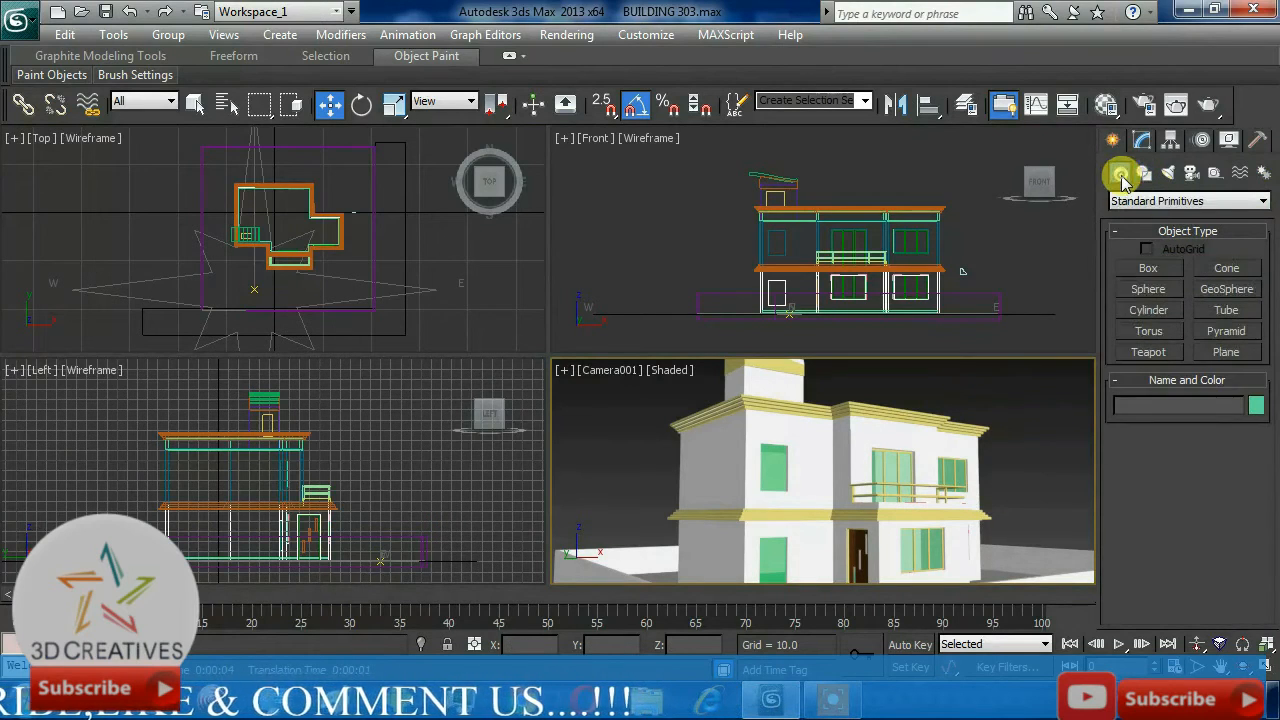
pyautogui.press('p')
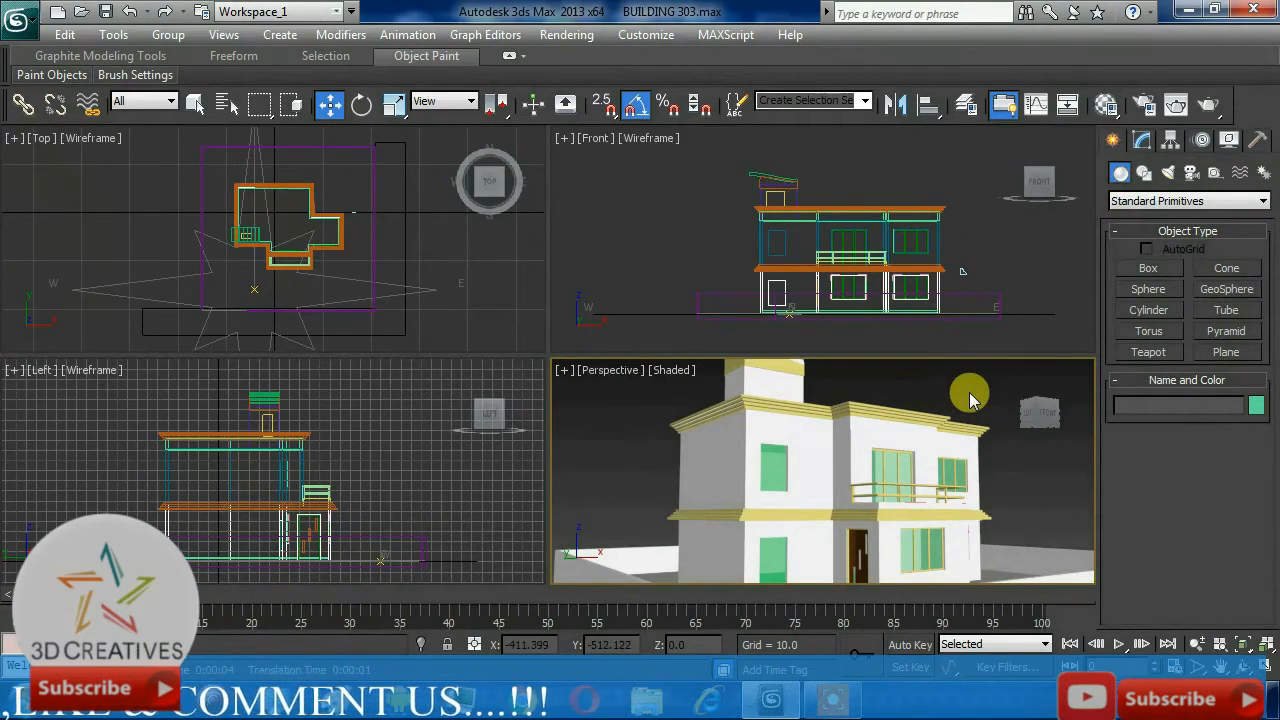
pyautogui.hotkey('alt', 'w')
pyautogui.keyDown('alt'); pyautogui.moveTo(940, 354); pyautogui.dragTo(884, 437, button='middle'); pyautogui.keyUp('alt')
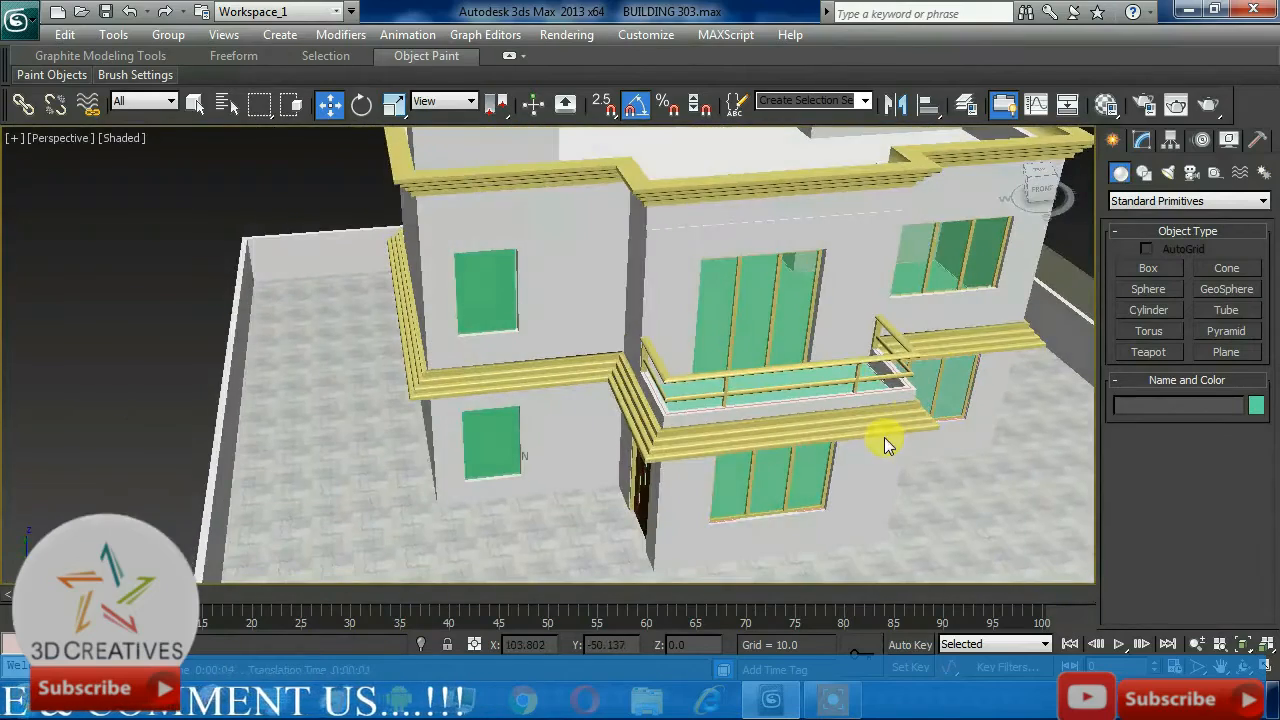
pyautogui.moveTo(784, 380); pyautogui.dragTo(764, 281, button='middle')
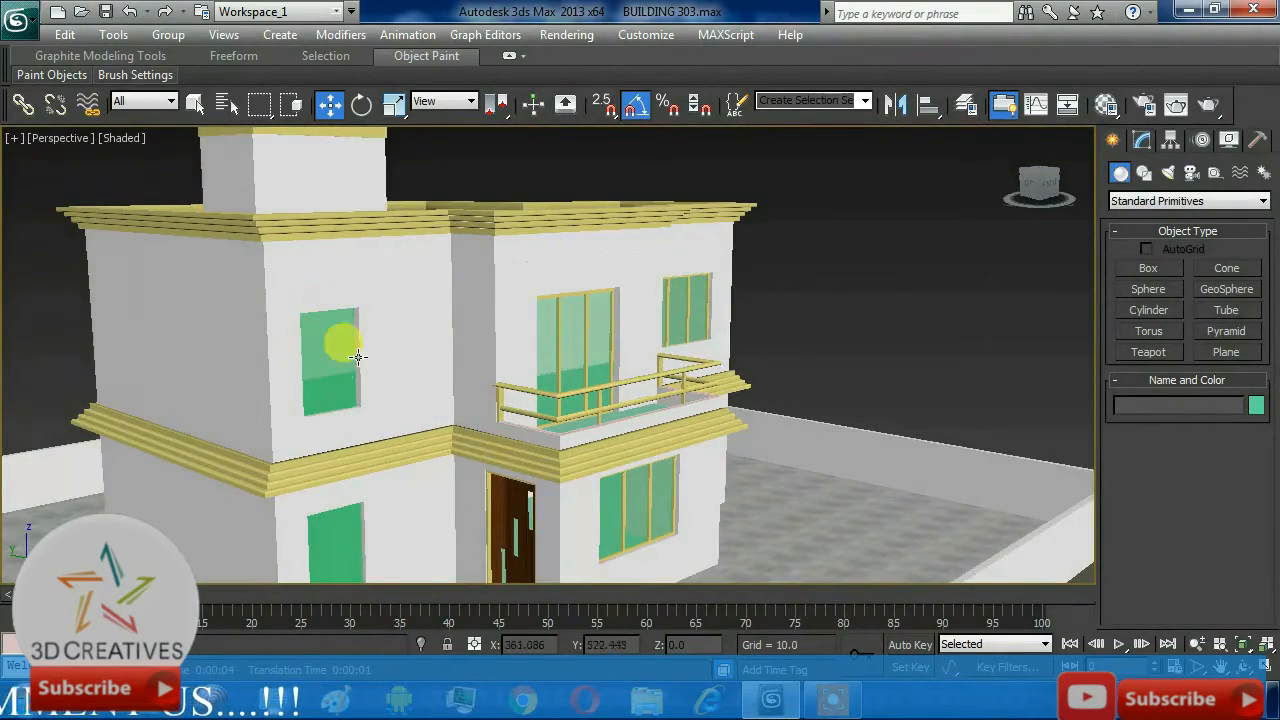
pyautogui.moveTo(372, 262); pyautogui.dragTo(429, 325, button='middle')
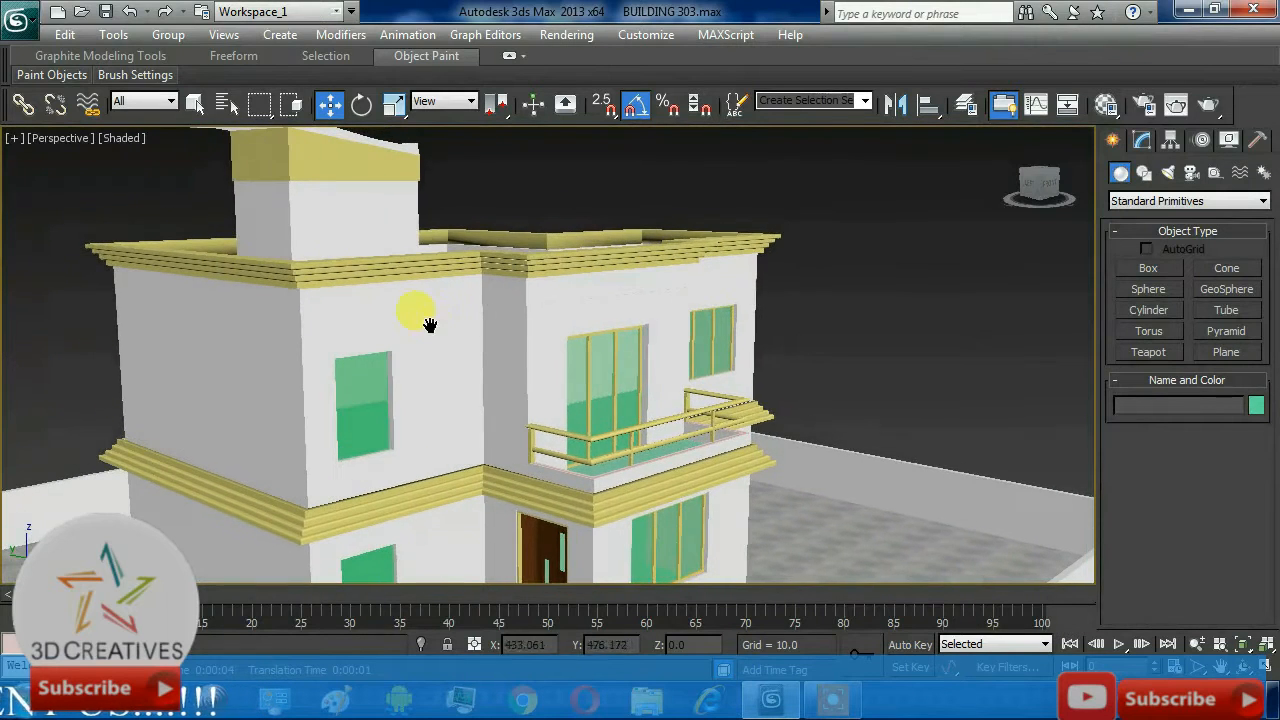
pyautogui.scroll(-3, 430, 392)
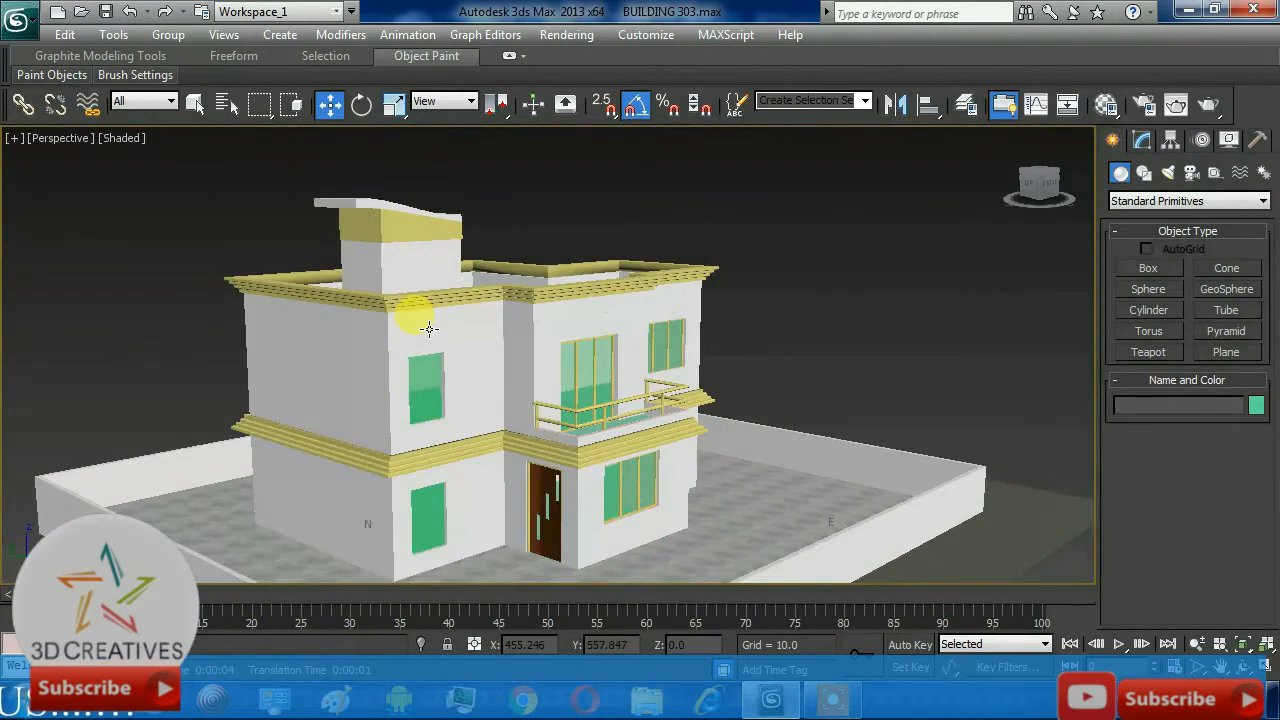
# Step: Select the door-shaped block inside the rooftop room and move it forward through the front wall, to about -53.7 in Y
pyautogui.hotkey('alt', 'w')
pyautogui.click(806, 187)
pyautogui.hotkey('alt', 'w')
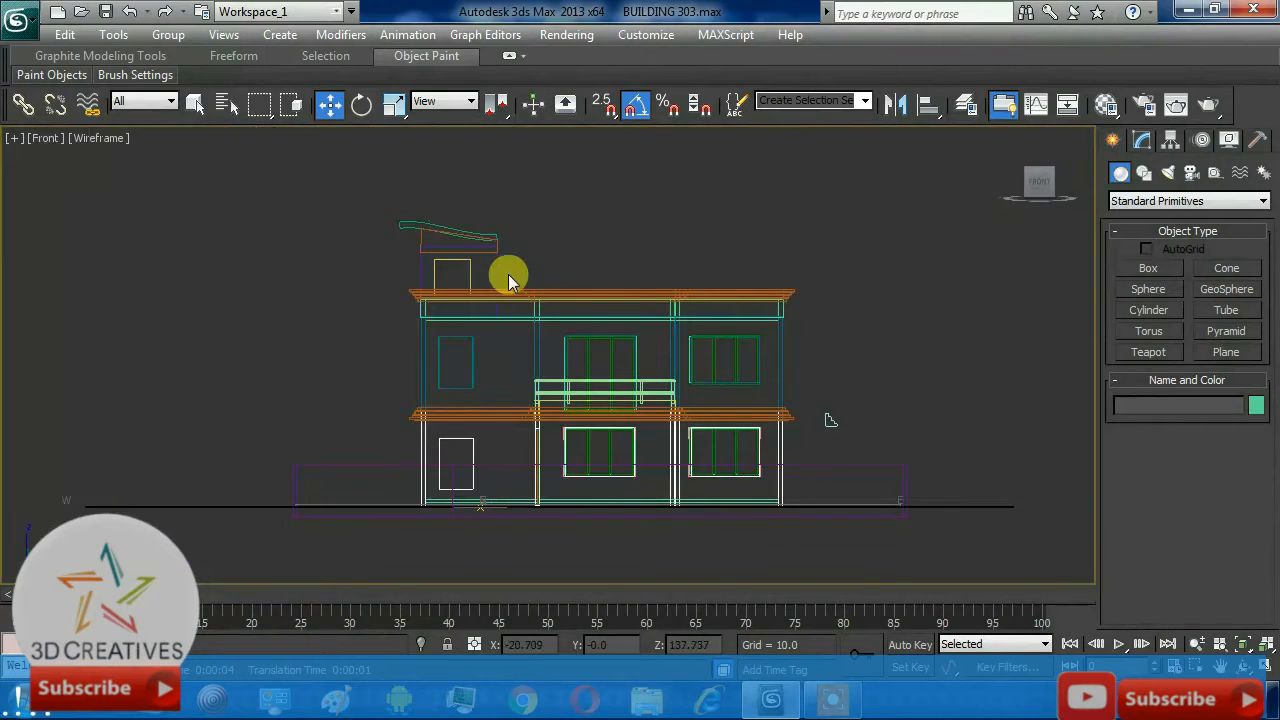
pyautogui.hotkey('alt', 'w')
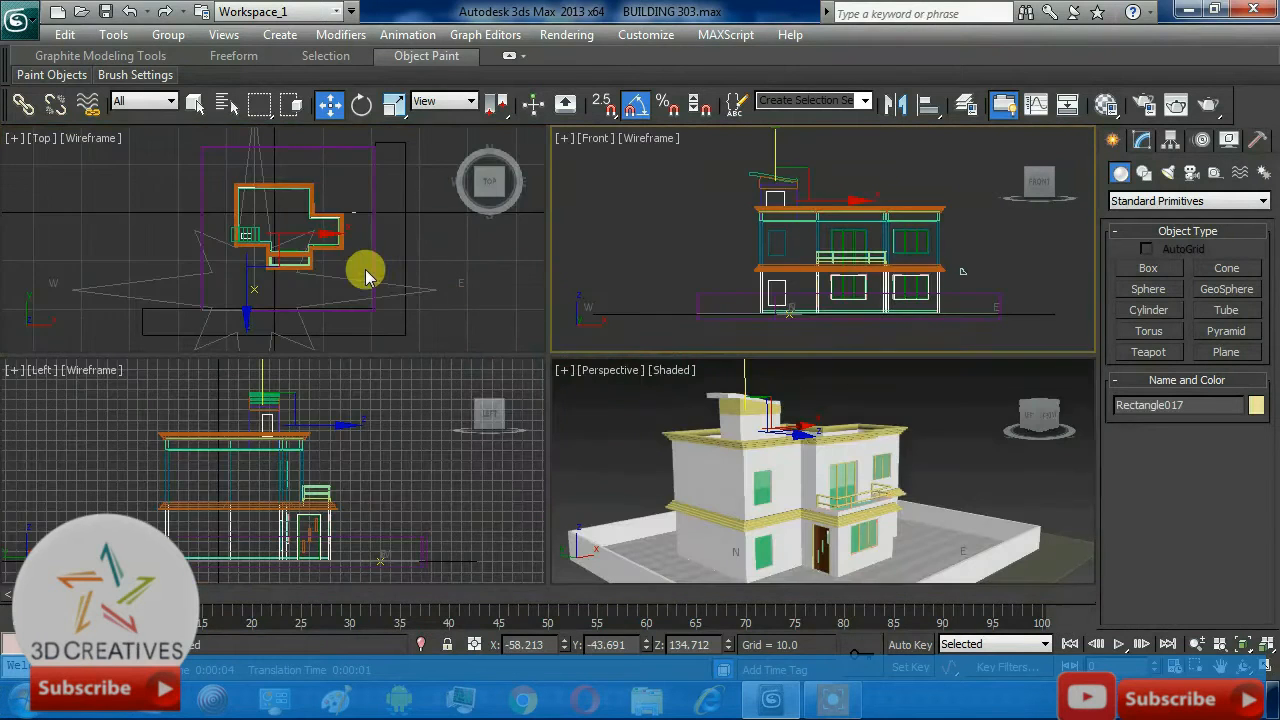
pyautogui.rightClick(334, 266)
pyautogui.hotkey('alt', 'w')
pyautogui.scroll(8, 494, 305)
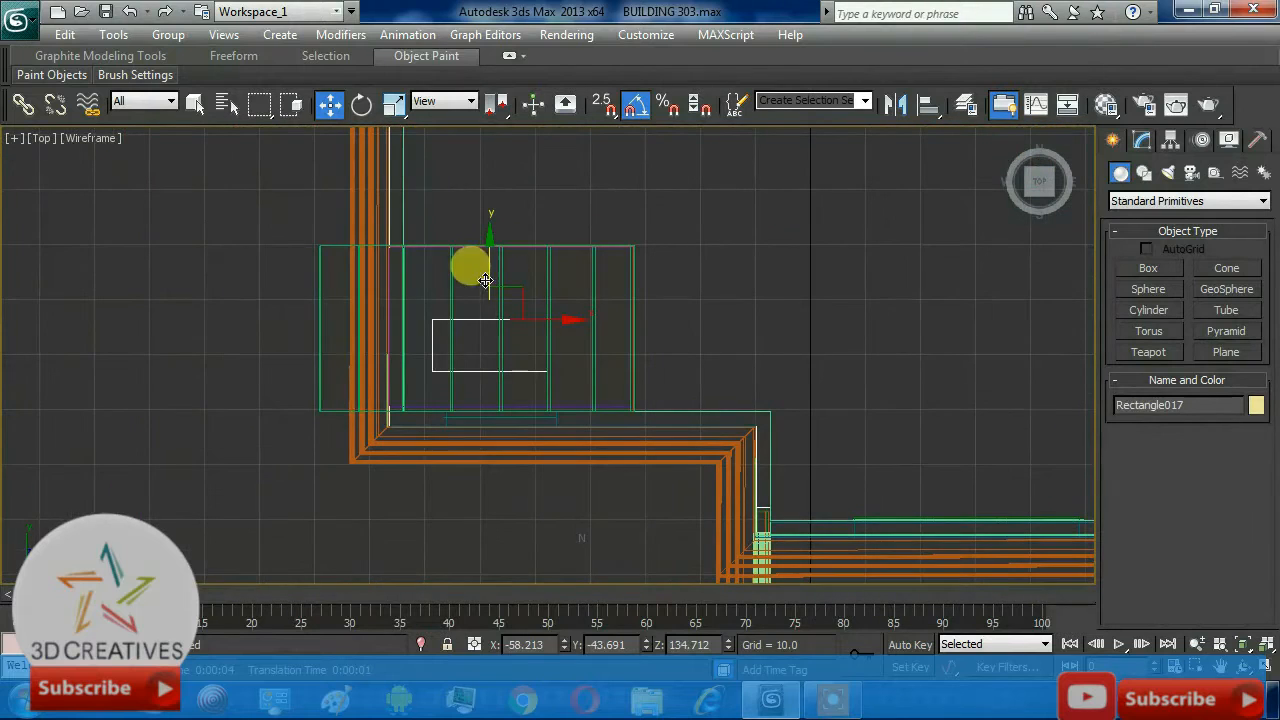
pyautogui.moveTo(486, 262); pyautogui.dragTo(503, 308)
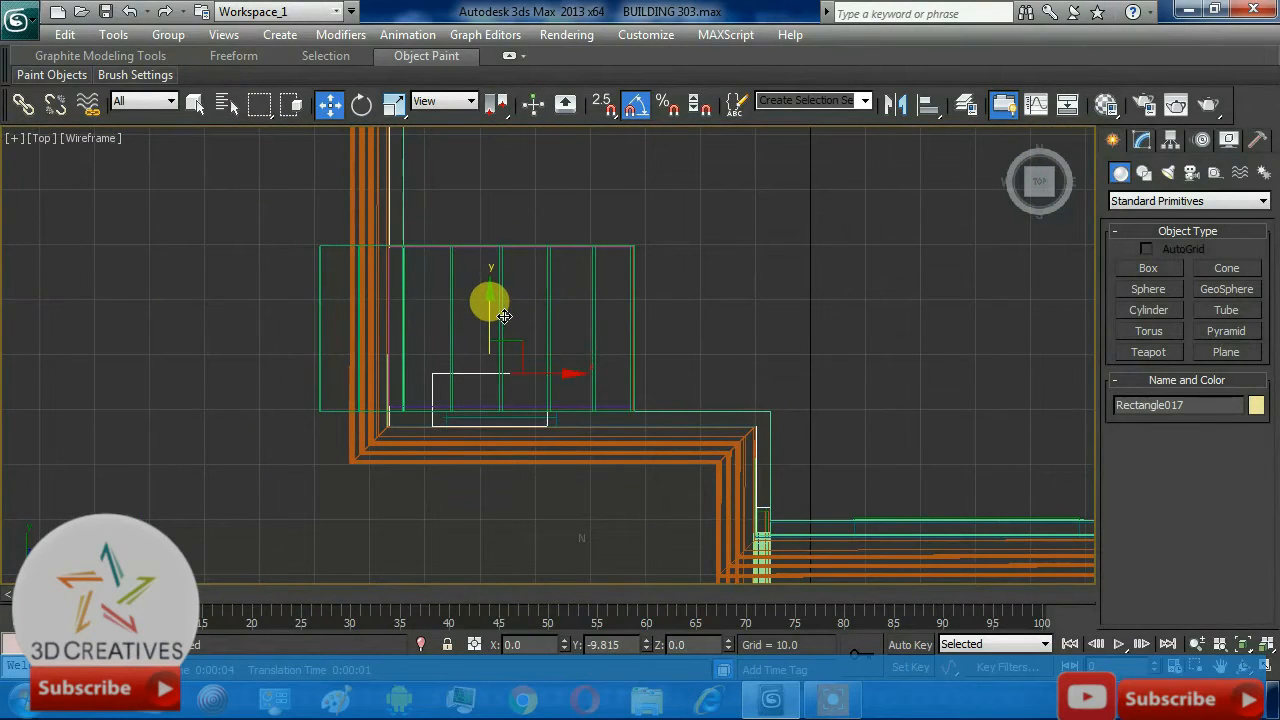
pyautogui.hotkey('alt', 'w')
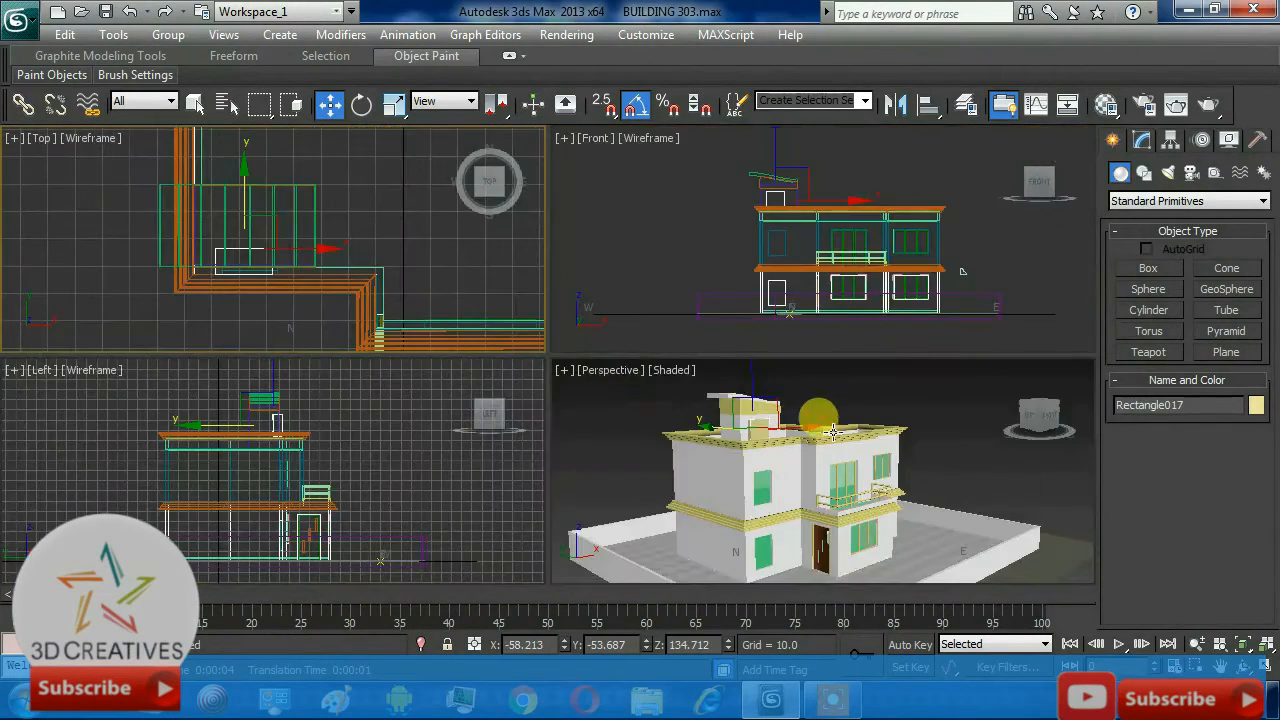
# Step: Cut the door opening in the rooftop room by subtracting the door-shaped block from its walls with the existing ProBoolean
pyautogui.click(838, 410)
pyautogui.hotkey('alt', 'w')
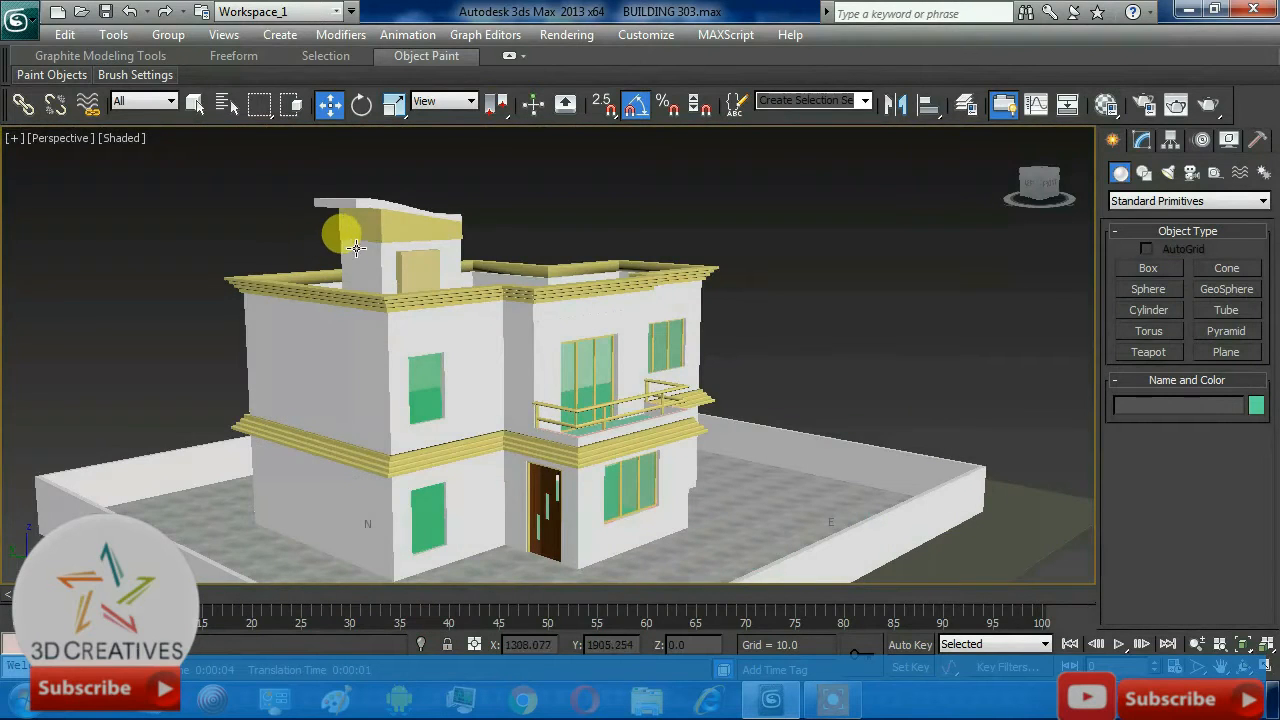
pyautogui.keyDown('alt'); pyautogui.moveTo(646, 402); pyautogui.dragTo(662, 418, button='middle'); pyautogui.keyUp('alt')
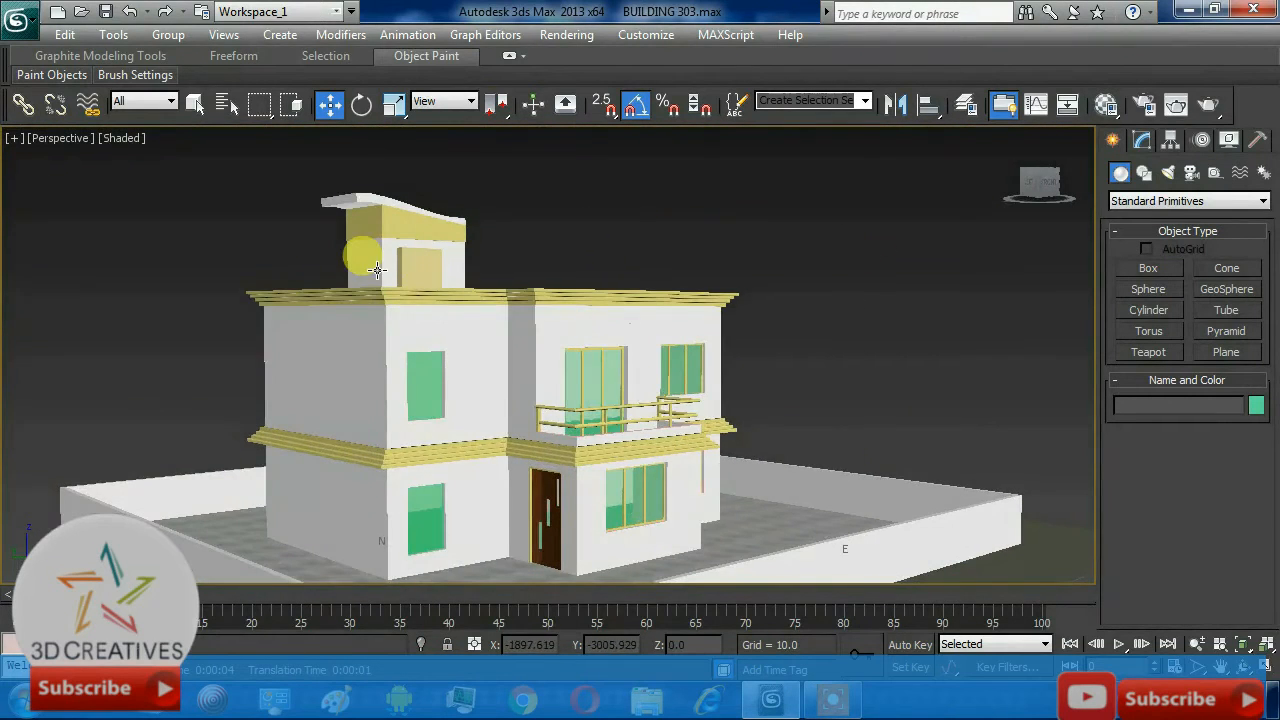
pyautogui.scroll(6, 357, 251)
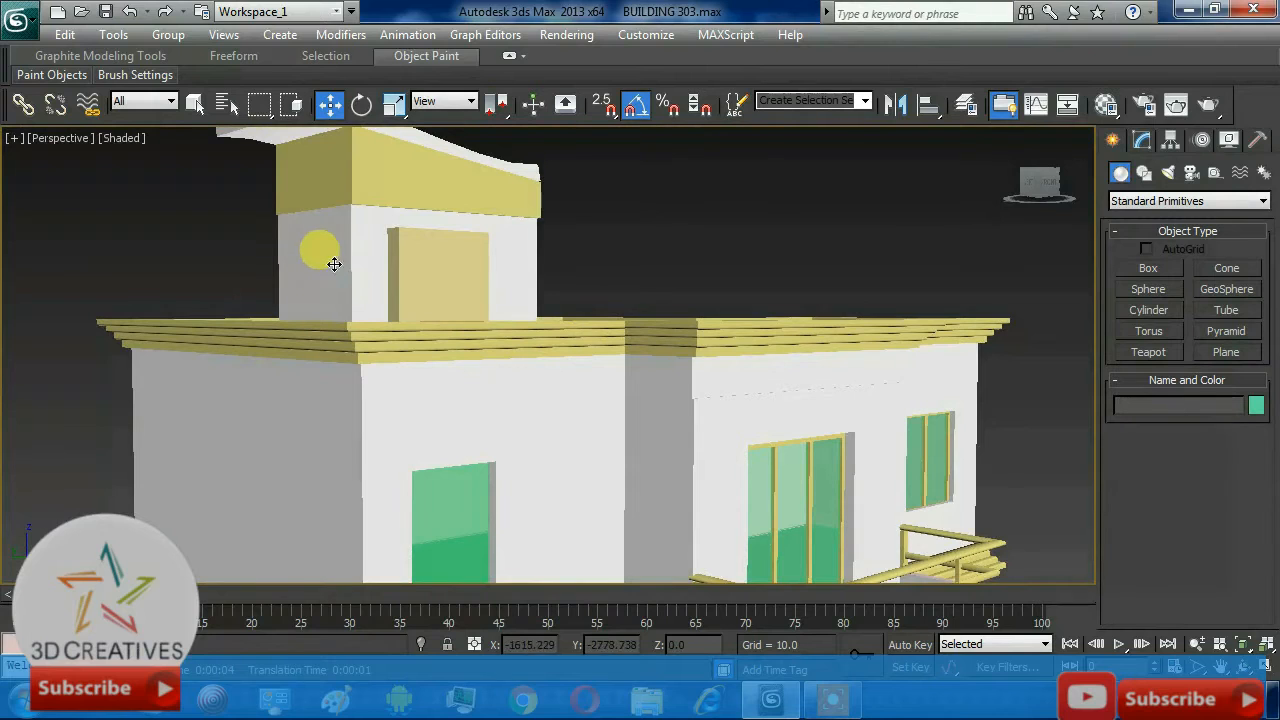
pyautogui.click(334, 263)
pyautogui.click(1142, 141)
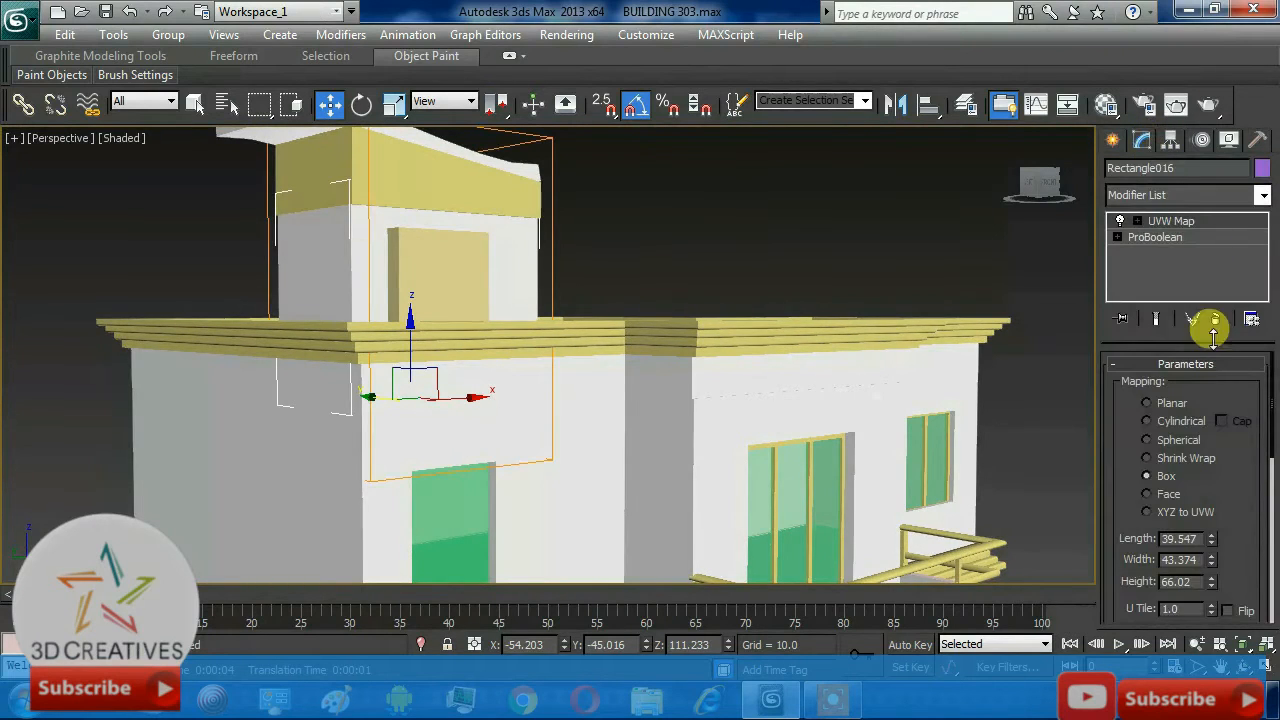
pyautogui.click(1157, 238)
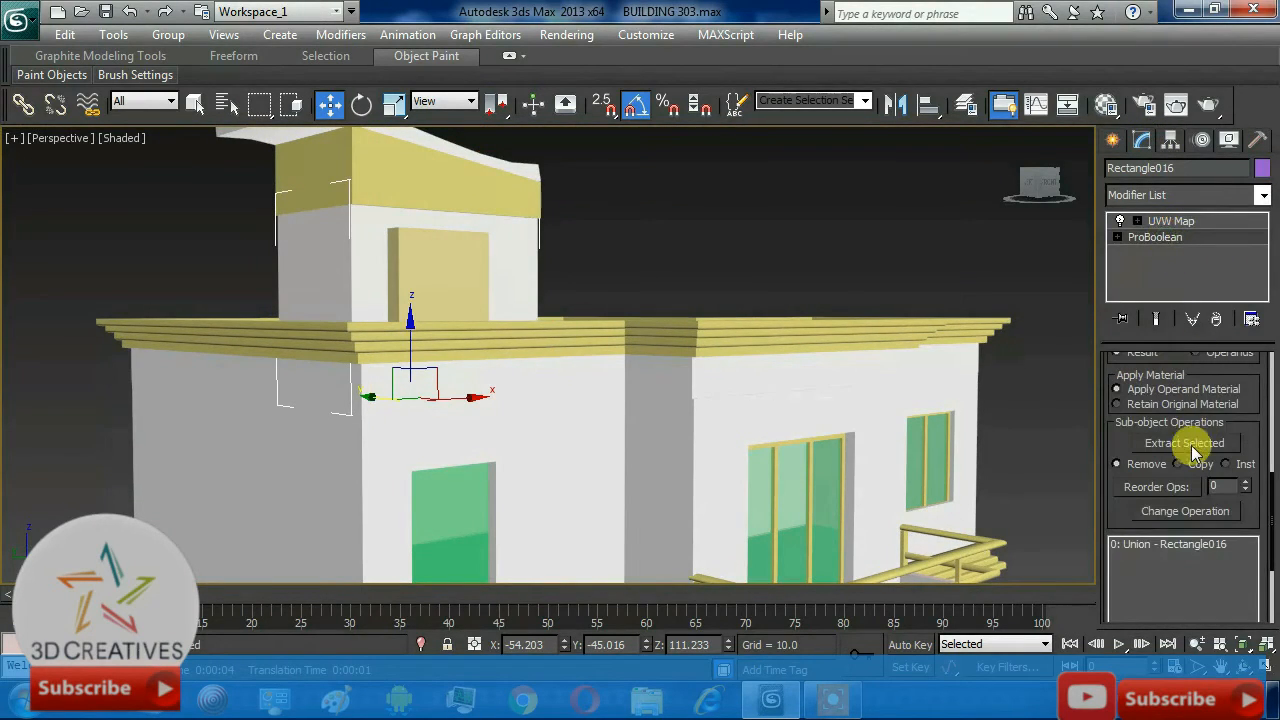
pyautogui.scroll(5, 1272, 510)
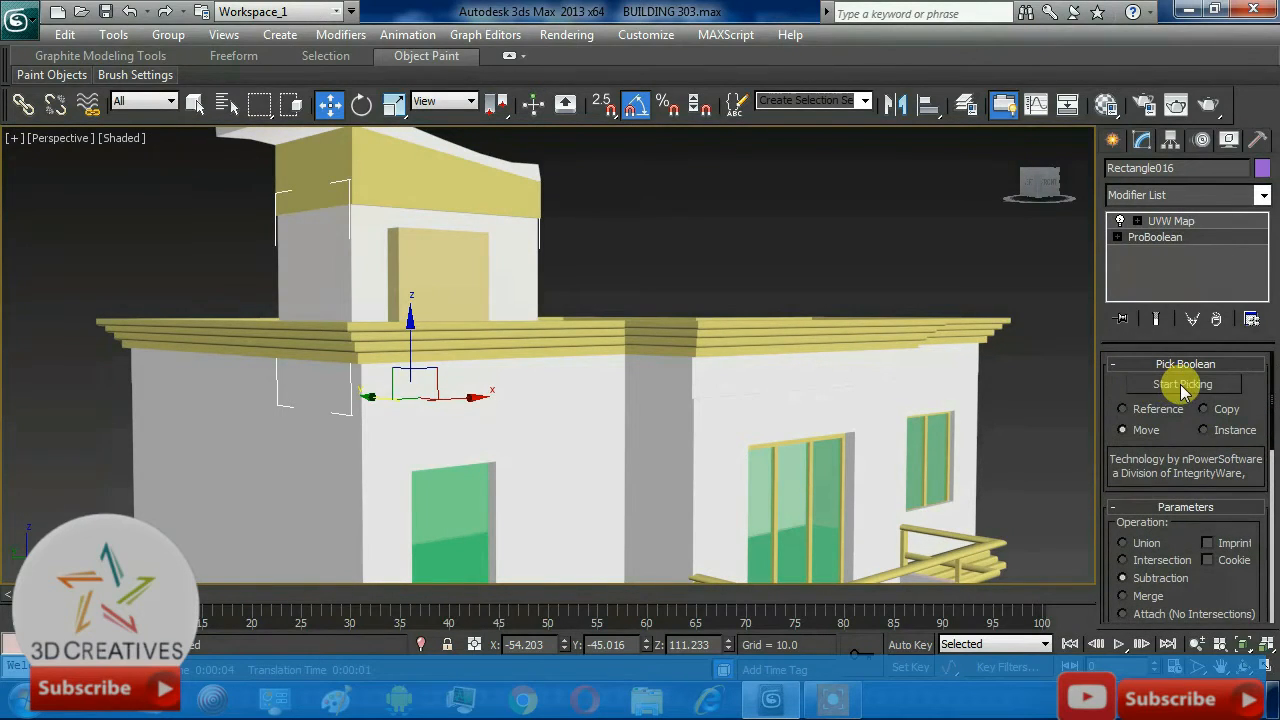
pyautogui.click(1182, 386)
pyautogui.click(423, 268)
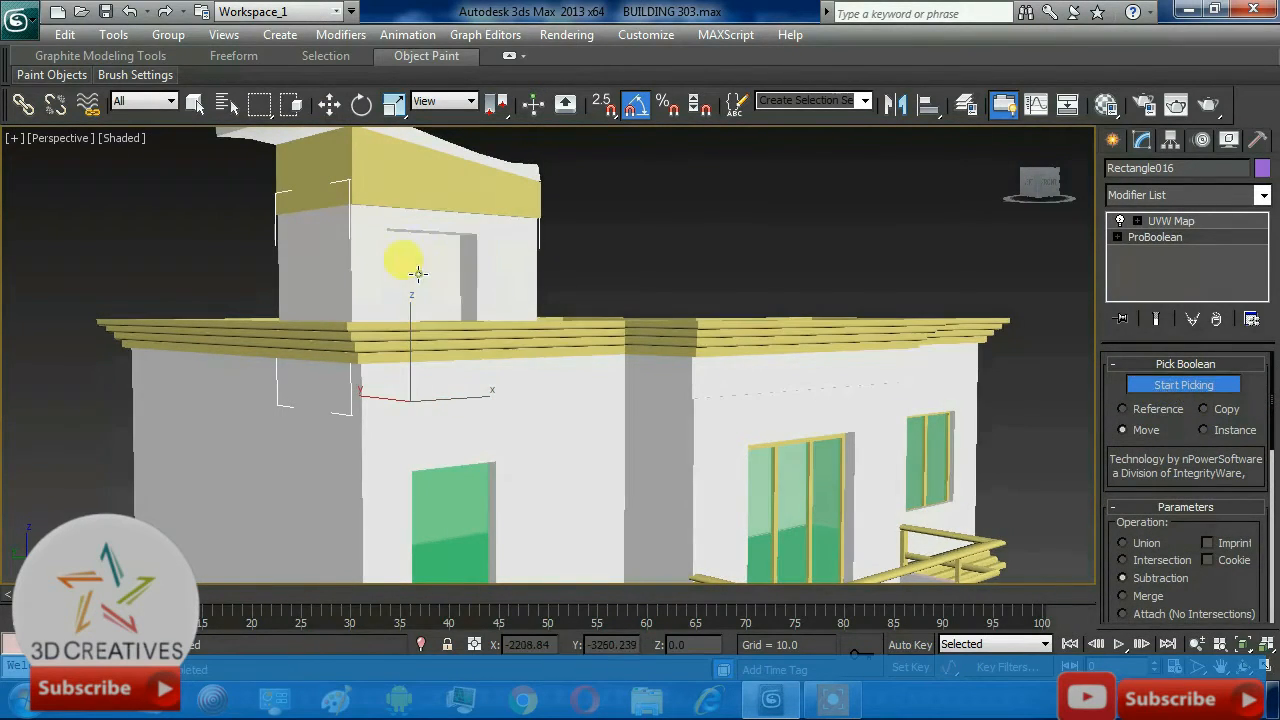
# Step: Trace the rooftop room's door opening in the front view with a snapped rectangle about 21.2 long, and turn snapping off
pyautogui.click(1110, 136)
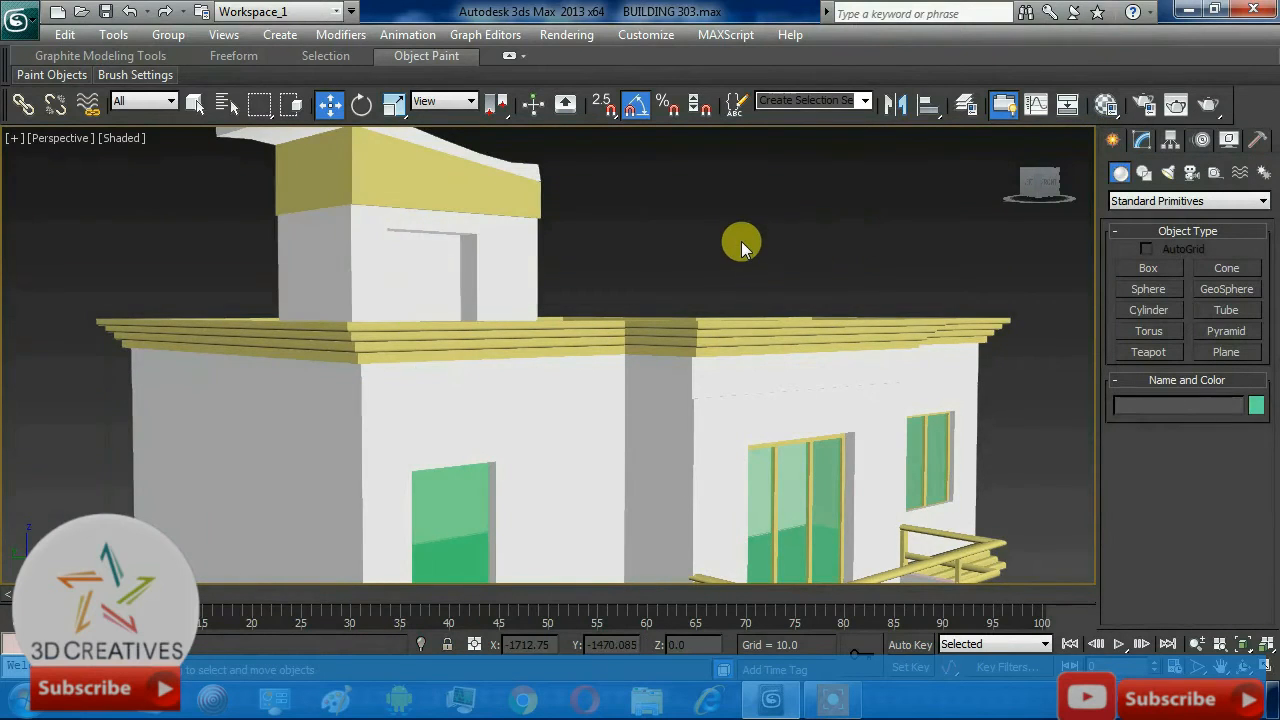
pyautogui.scroll(2, 741, 247)
pyautogui.hotkey('alt', 'w')
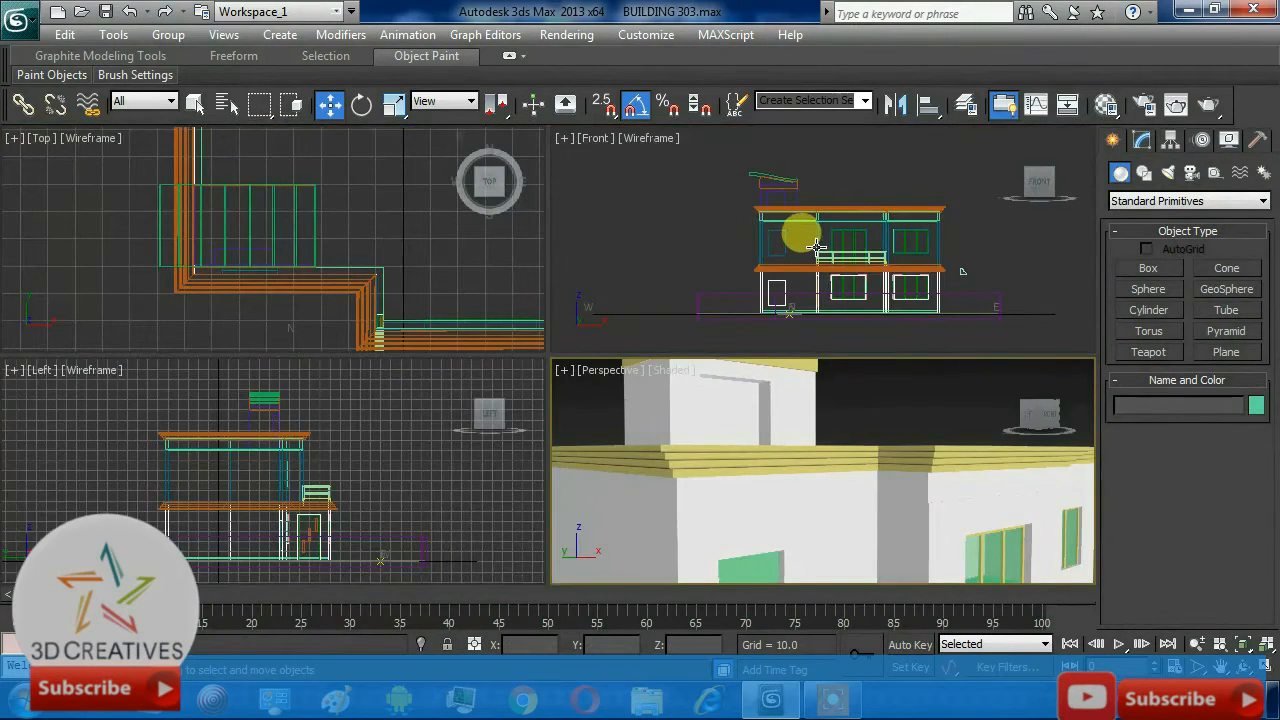
pyautogui.click(805, 235)
pyautogui.hotkey('alt', 'w')
pyautogui.scroll(4, 646, 229)
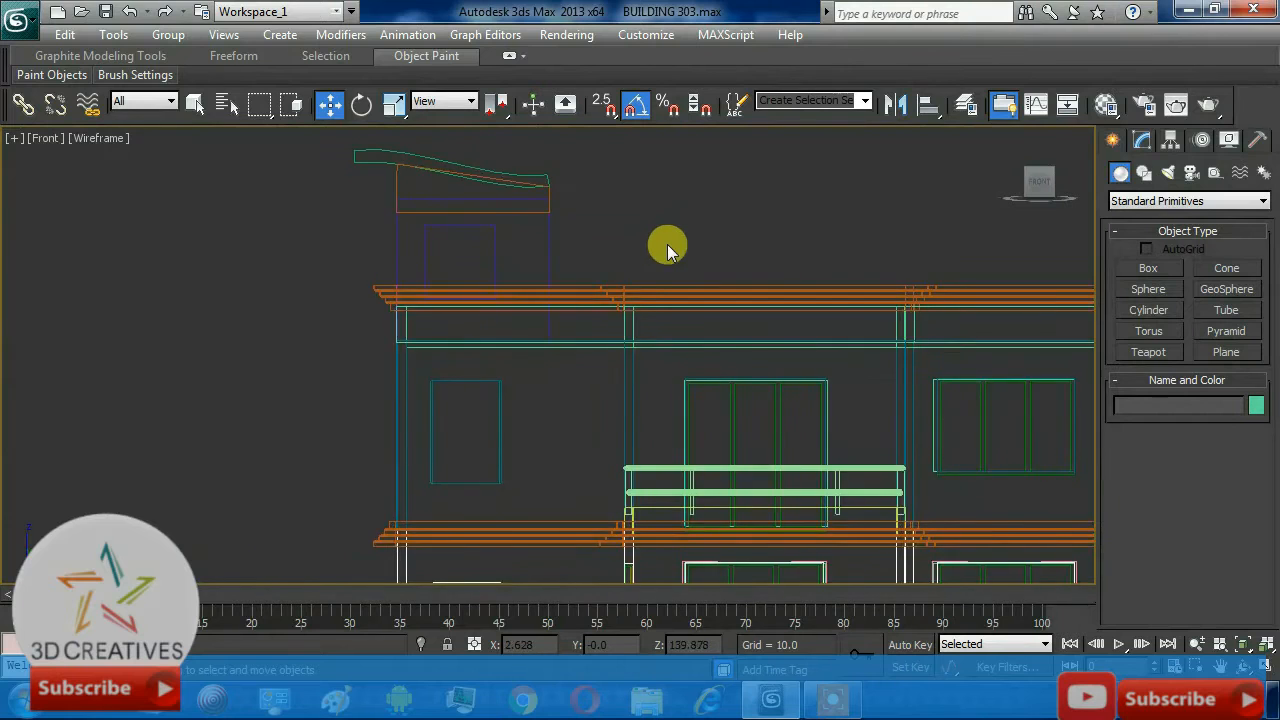
pyautogui.scroll(2, 667, 244)
pyautogui.moveTo(622, 218); pyautogui.dragTo(722, 325, button='middle')
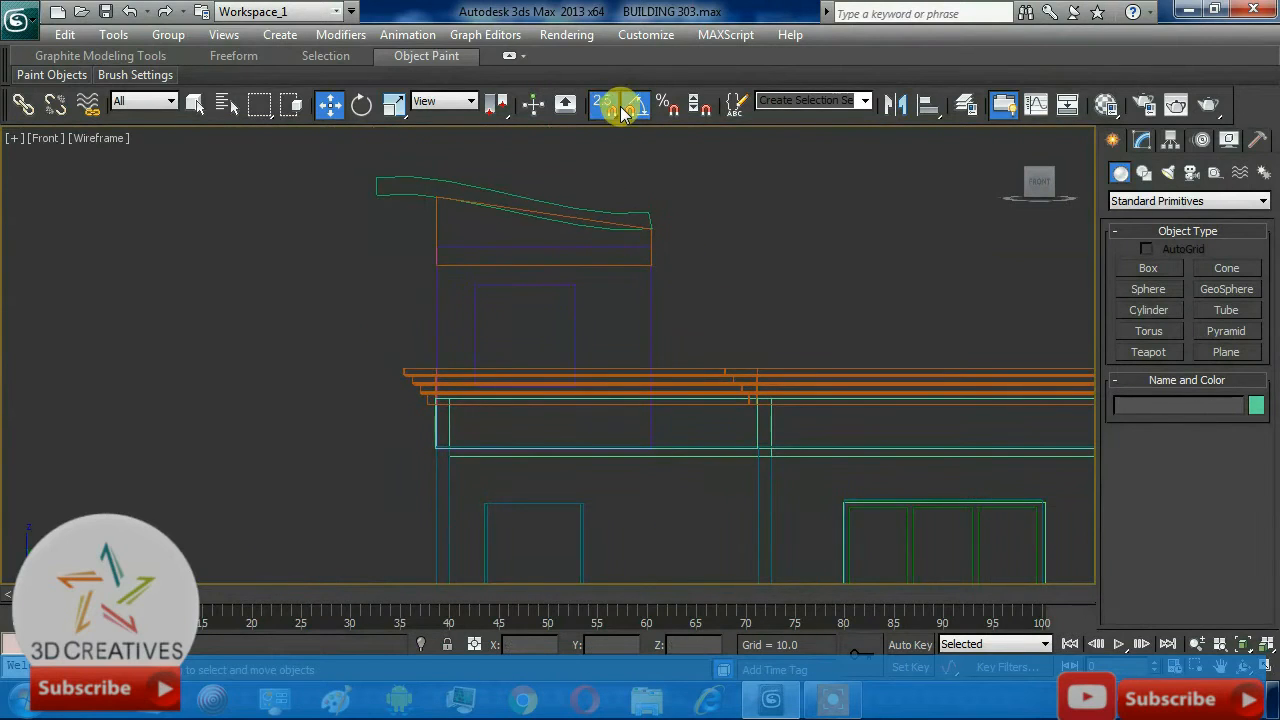
pyautogui.click(1143, 172)
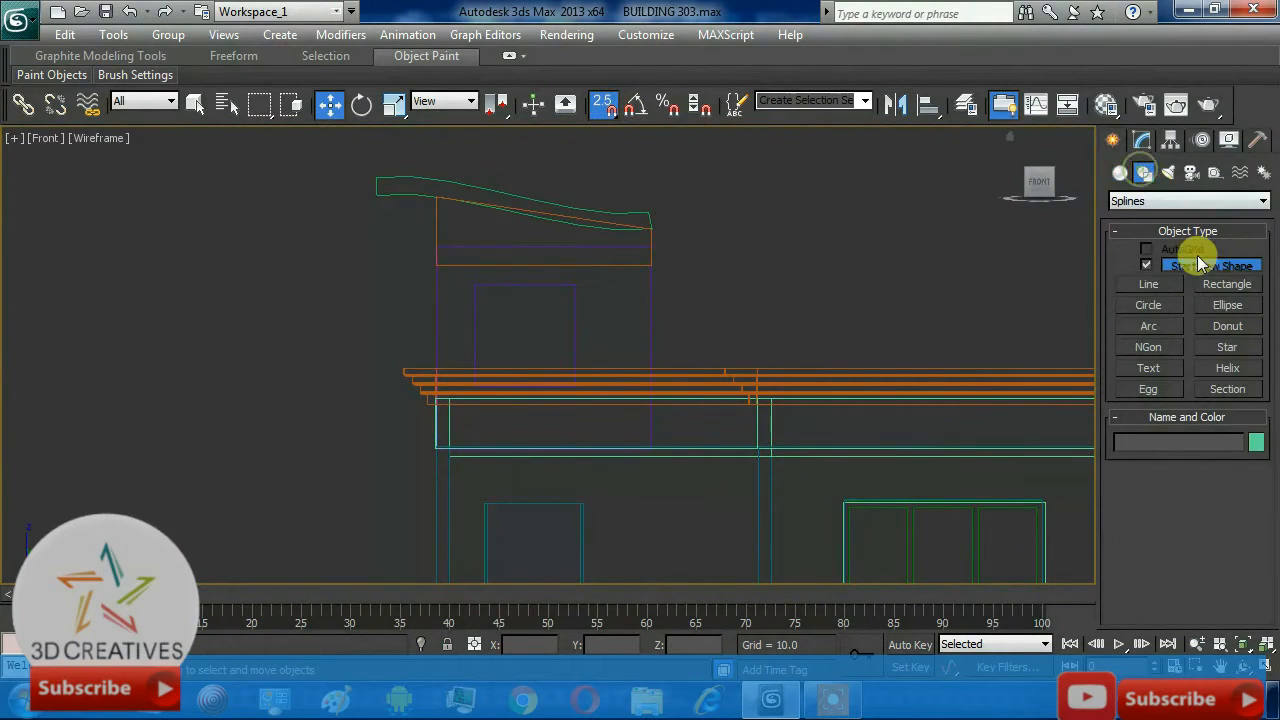
pyautogui.click(1227, 284)
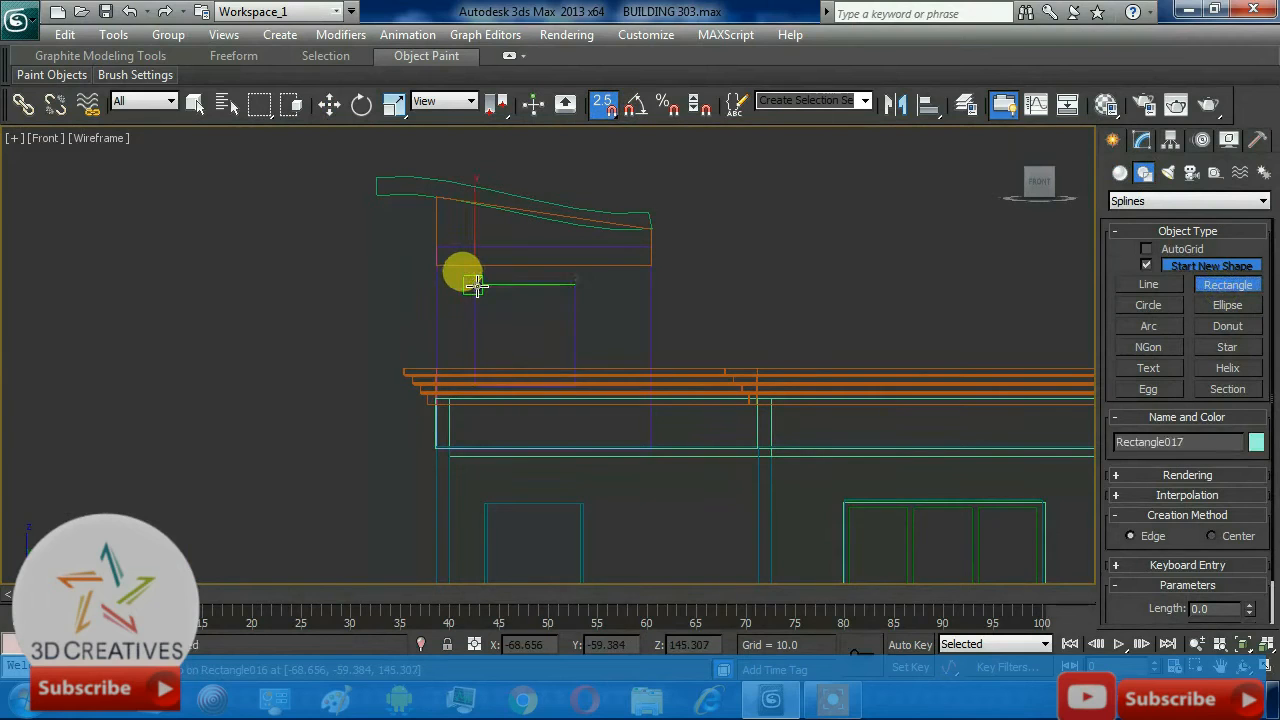
pyautogui.moveTo(475, 286); pyautogui.dragTo(519, 328)
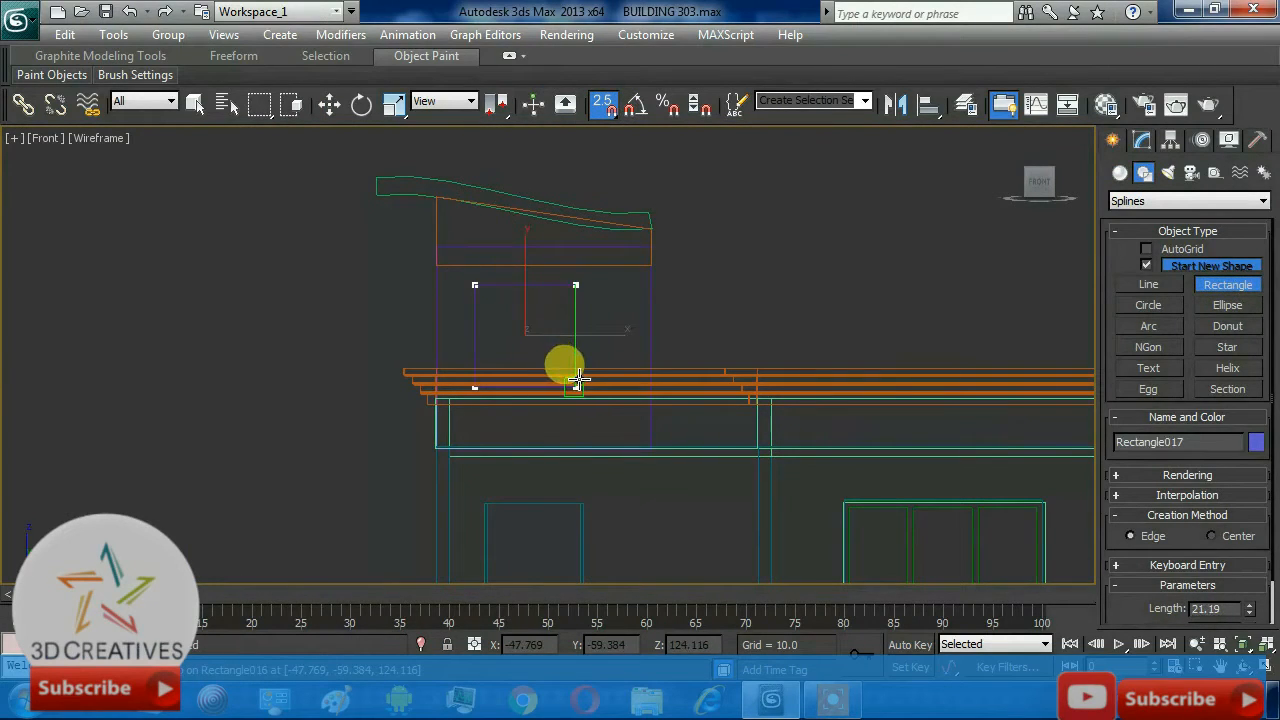
pyautogui.click(603, 108)
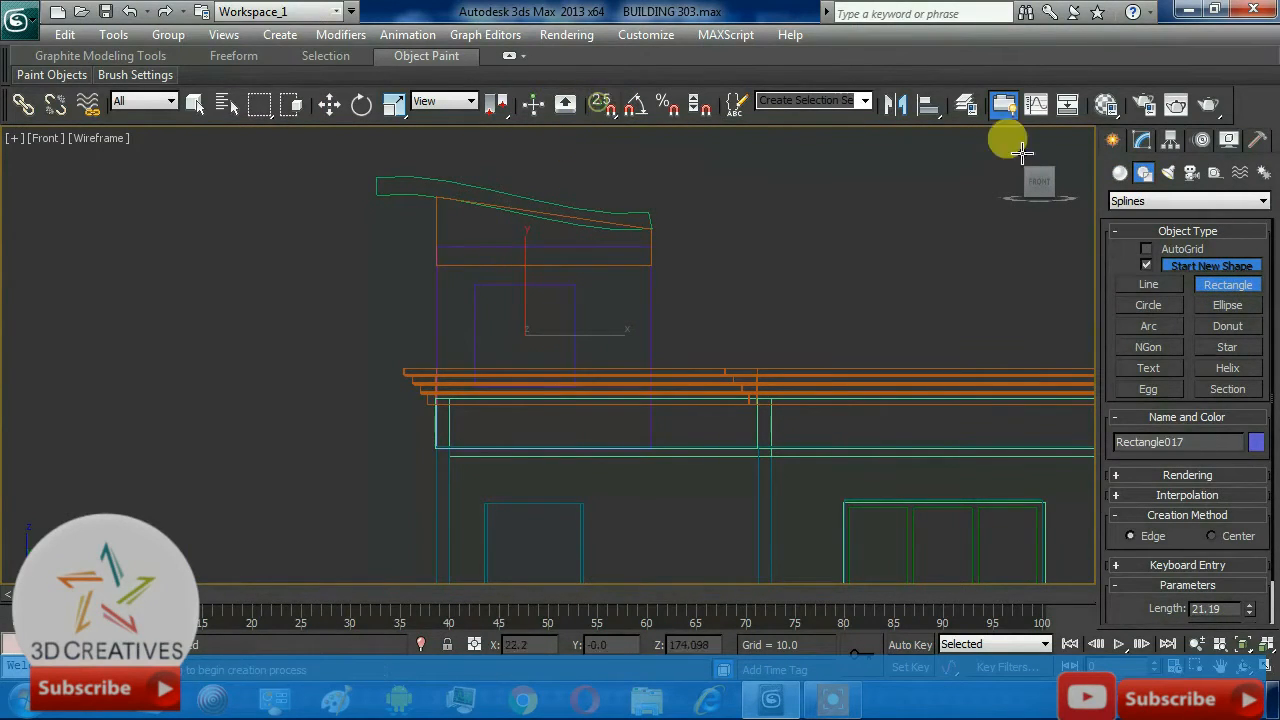
# Step: Apply an Extrude modifier to the rooftop door rectangle with an amount of 0.5
pyautogui.click(1142, 141)
pyautogui.click(1263, 195)
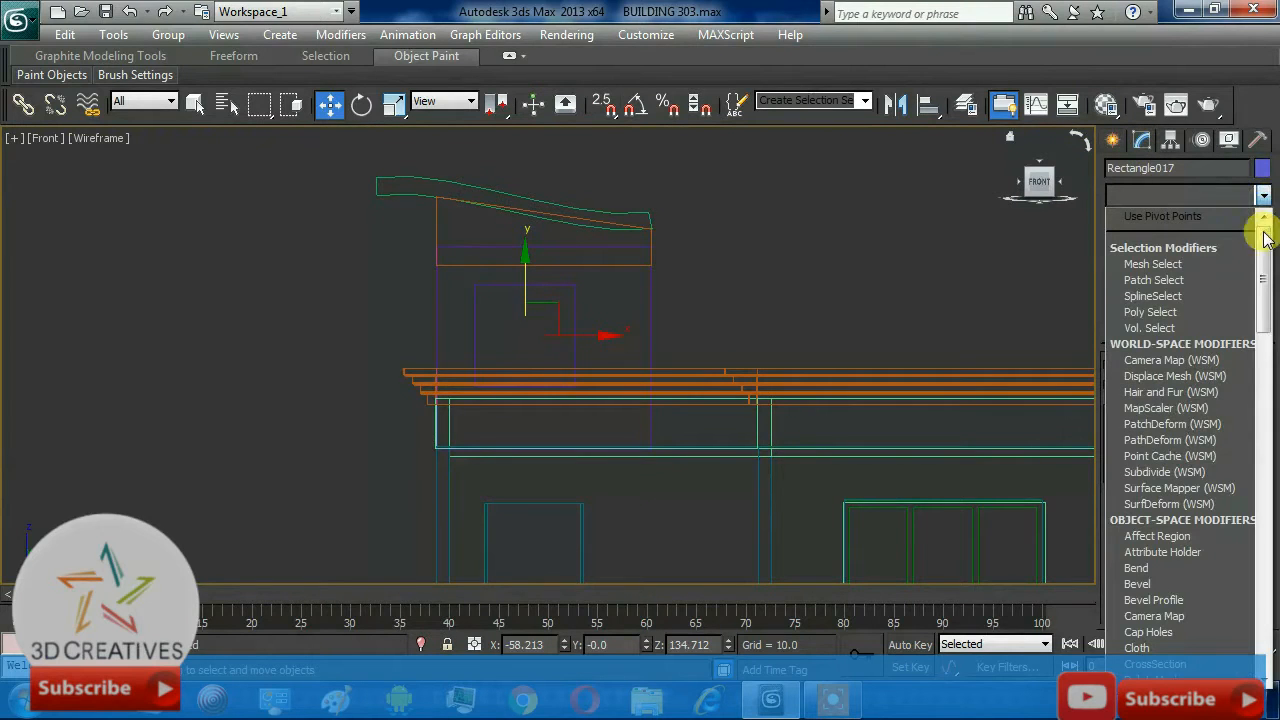
pyautogui.scroll(-8, 1250, 263)
pyautogui.click(1155, 297)
pyautogui.hotkey('alt', 'w')
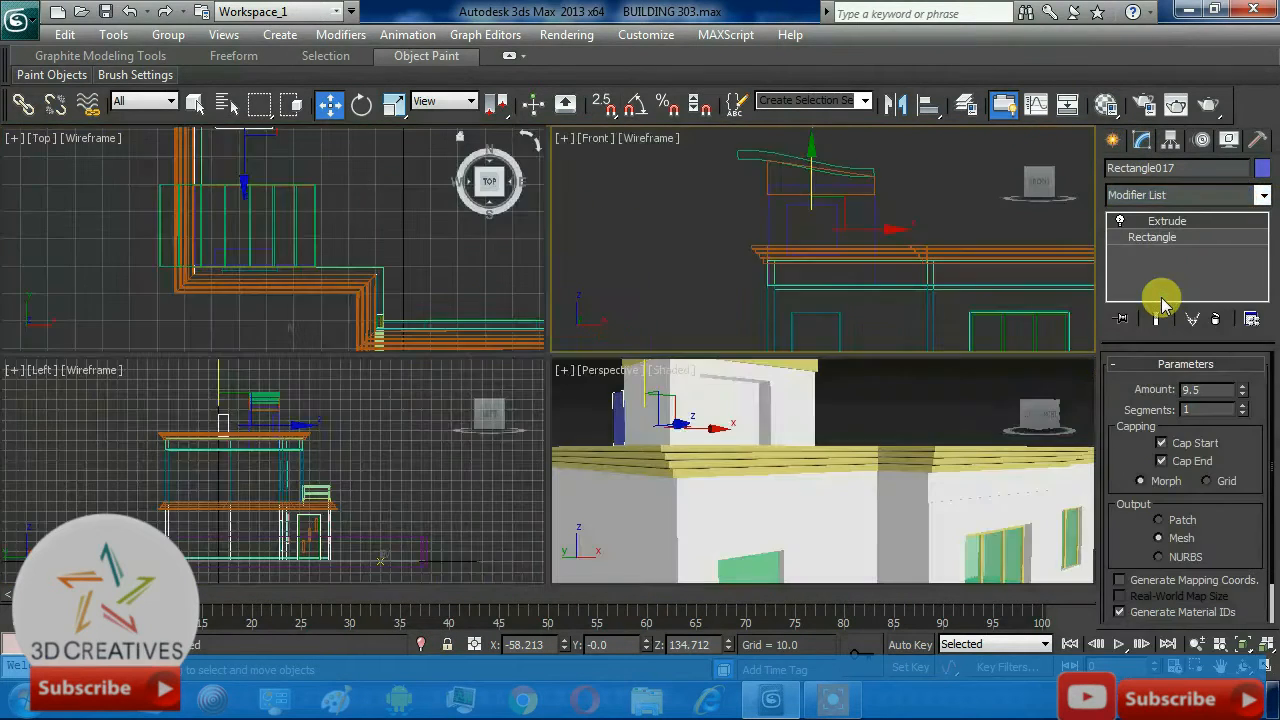
pyautogui.moveTo(279, 182); pyautogui.dragTo(304, 252, button='middle')
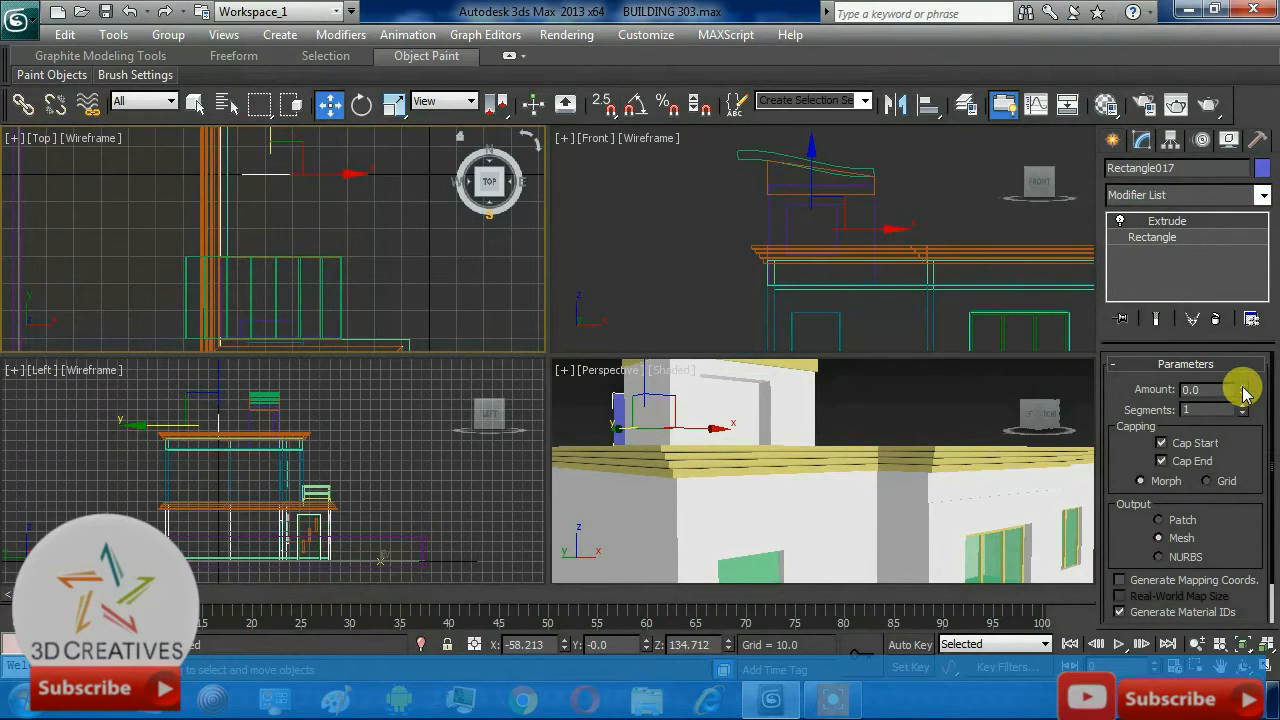
pyautogui.click(1242, 387)
# Step: Move the extruded door panel forward into the rooftop room's door opening, to about -56.7 in Y
pyautogui.moveTo(270, 145); pyautogui.dragTo(354, 305)
pyautogui.moveTo(313, 324); pyautogui.dragTo(321, 260, button='middle')
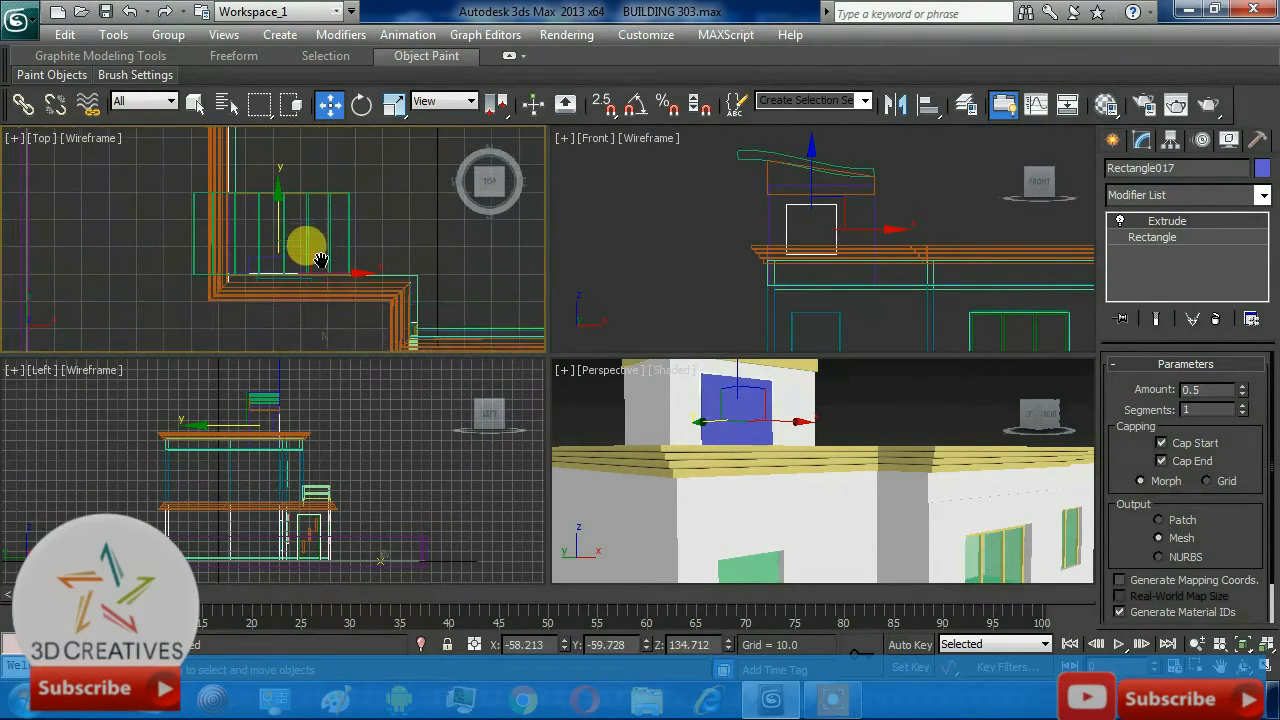
pyautogui.scroll(4, 321, 255)
pyautogui.moveTo(308, 240); pyautogui.dragTo(308, 223)
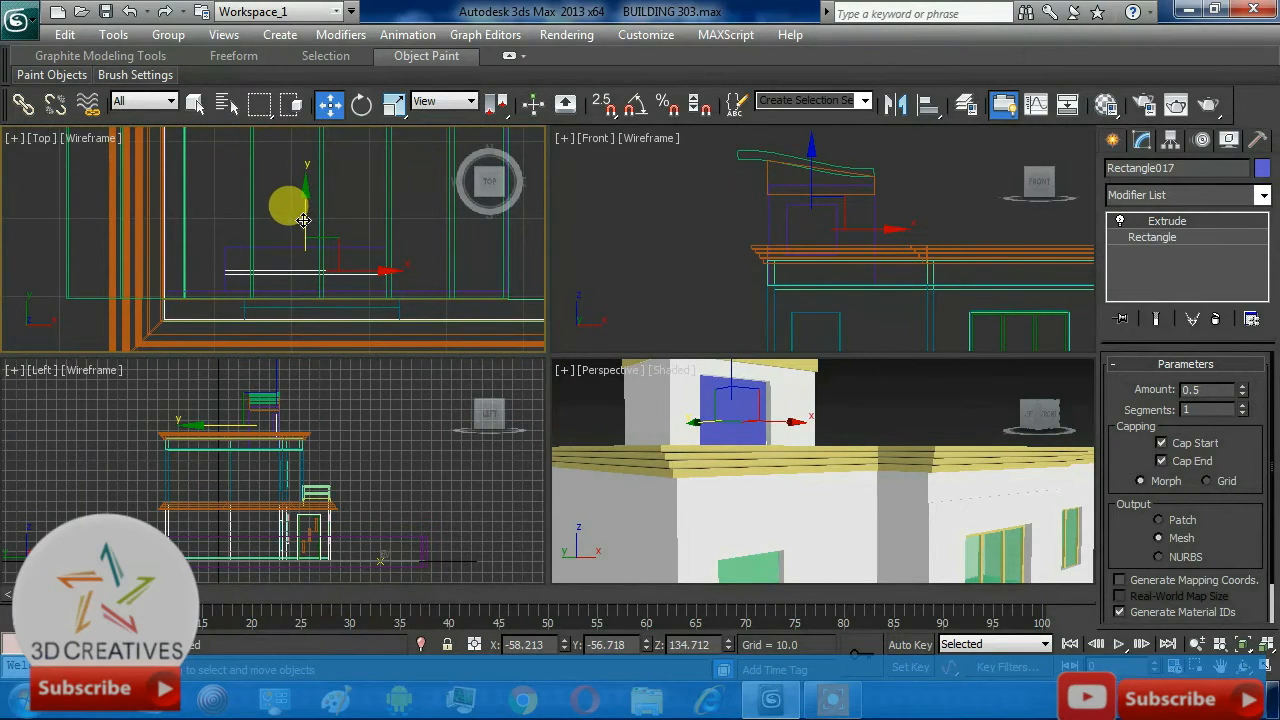
# Step: Assign the green semi-transparent 01 - Default material to the rooftop door panel and check it in the perspective view
pyautogui.press('m')
pyautogui.click(672, 178)
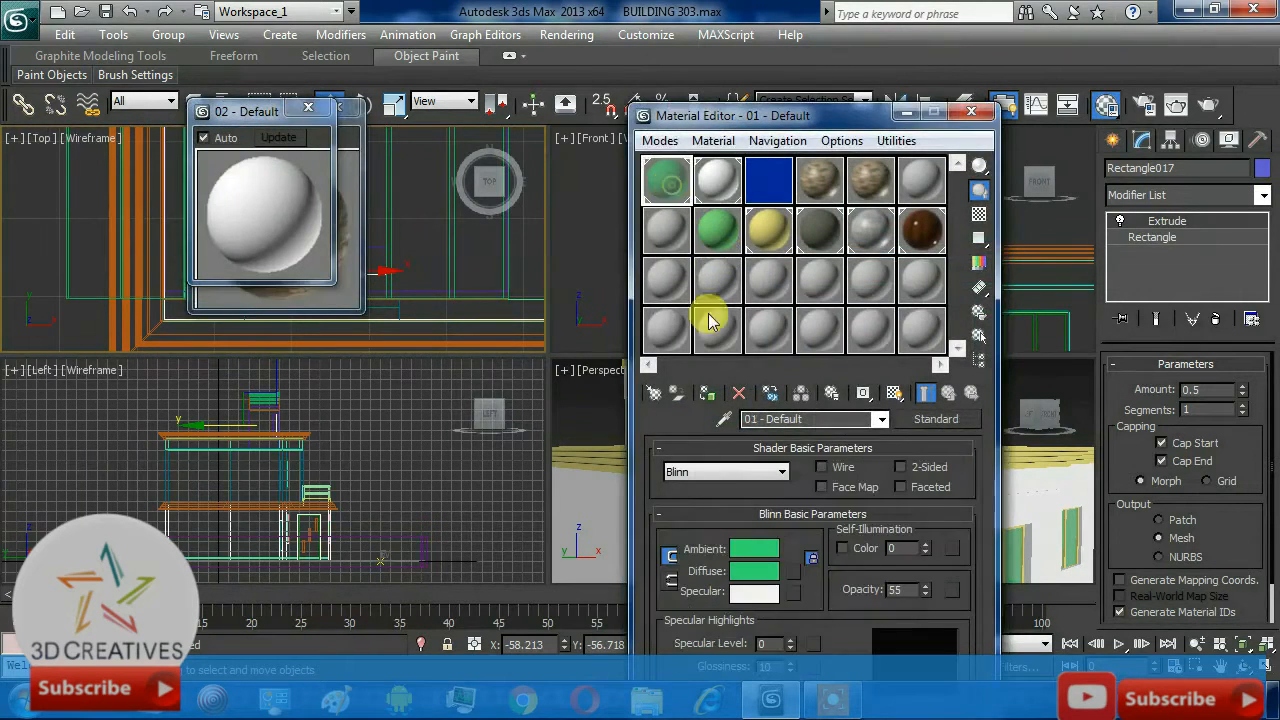
pyautogui.click(971, 111)
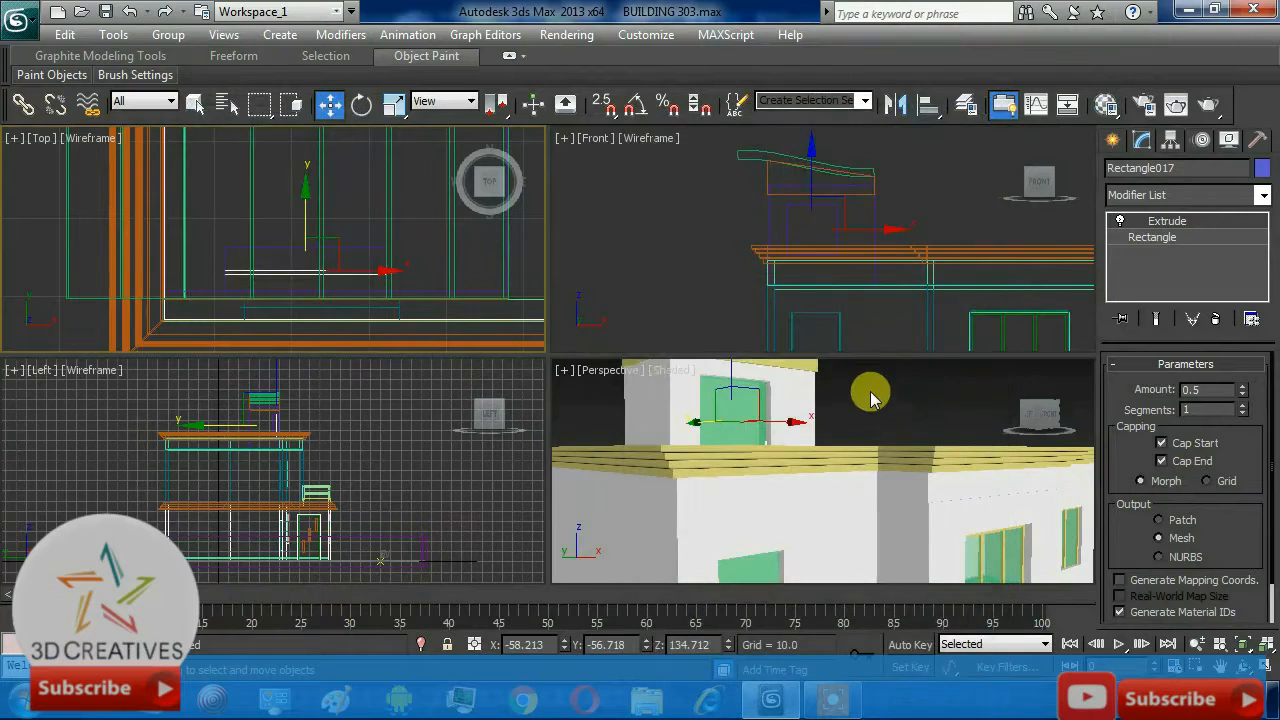
pyautogui.hotkey('alt', 'w')
pyautogui.keyDown('alt'); pyautogui.moveTo(851, 357); pyautogui.dragTo(686, 394, button='middle'); pyautogui.keyUp('alt')
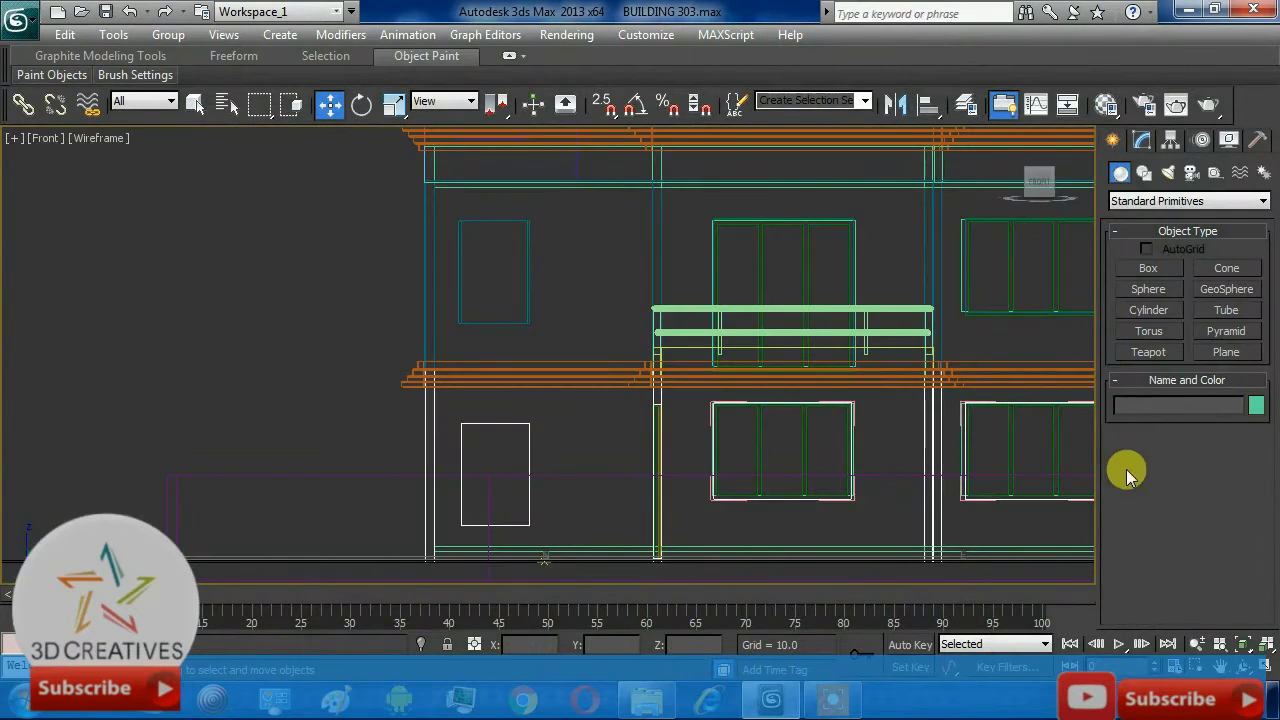
# Step: Draw a plane about 29 long and 20.2 wide over the leftmost ground-floor window in the front view
pyautogui.click(1228, 352)
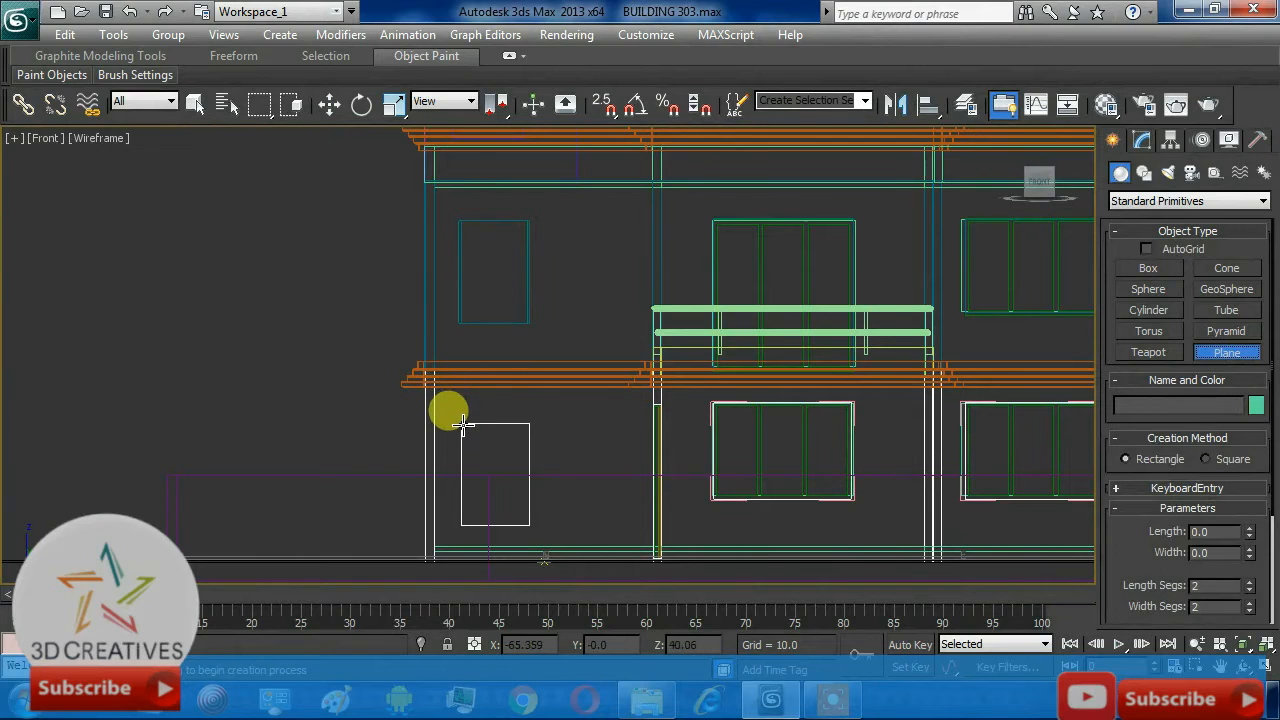
pyautogui.moveTo(460, 426); pyautogui.dragTo(523, 523)
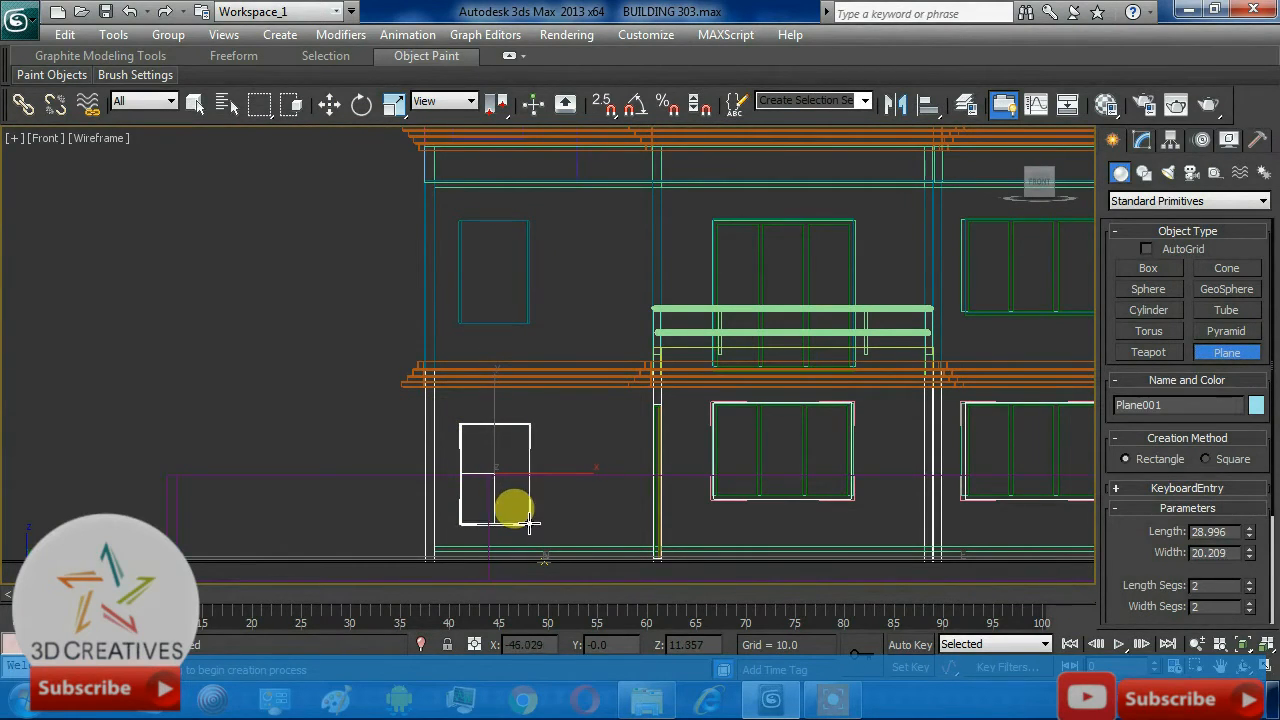
pyautogui.click(331, 106)
# Step: Set the plane's length to 29.286 and align it vertically with the window opening, at about 25.8 in Z
pyautogui.scroll(5, 511, 466)
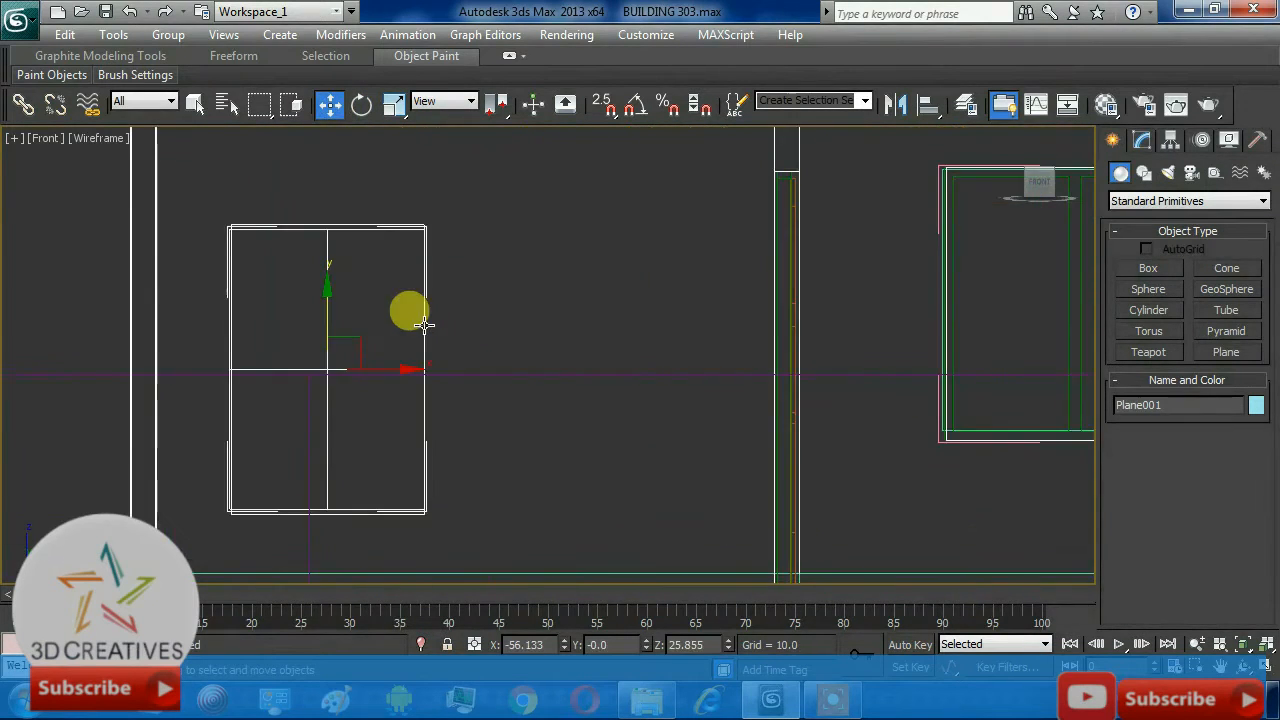
pyautogui.moveTo(424, 325); pyautogui.dragTo(527, 373, button='middle')
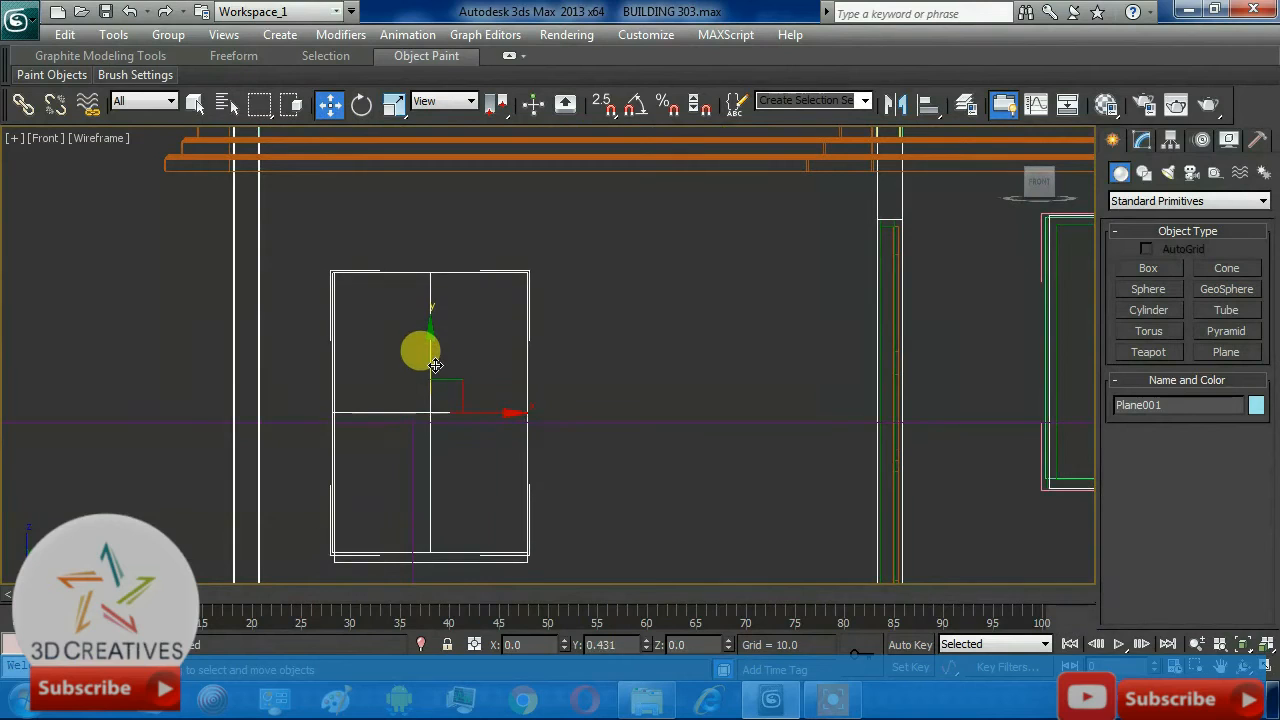
pyautogui.click(438, 376)
pyautogui.moveTo(438, 376)
pyautogui.mouseDown()
pyautogui.moveTo(443, 354)
pyautogui.moveTo(449, 386)
pyautogui.mouseUp()
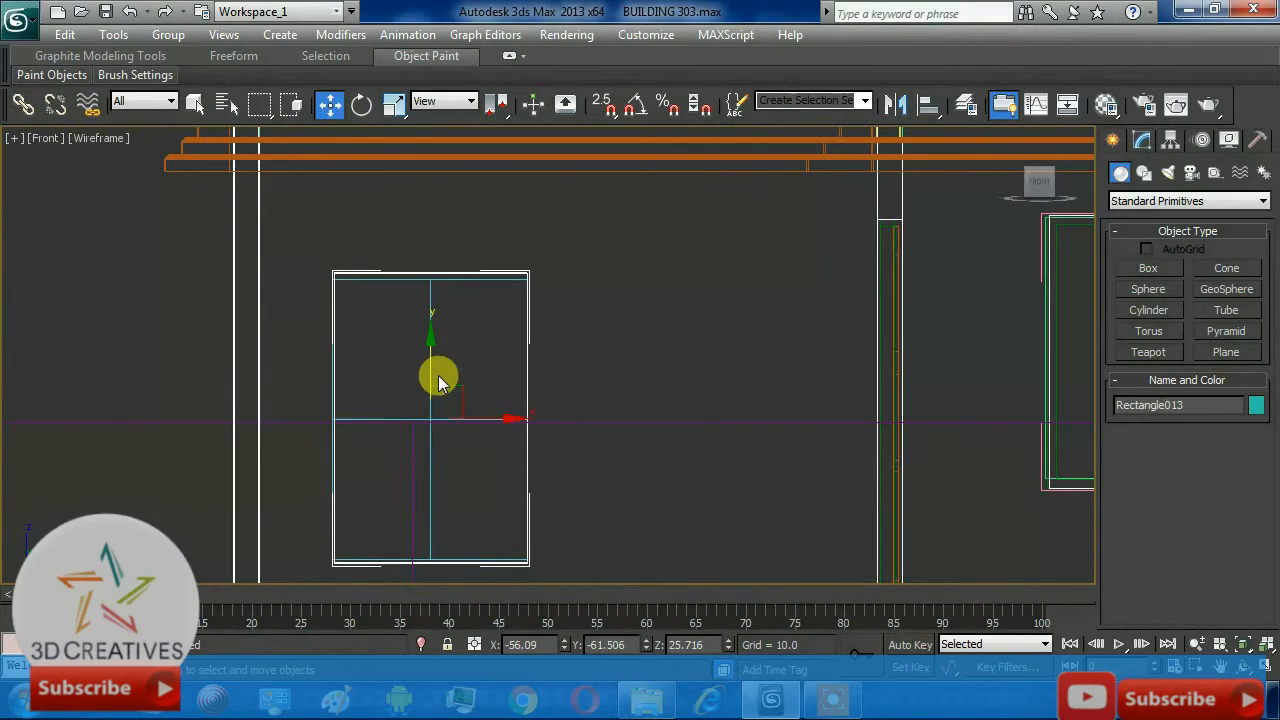
pyautogui.moveTo(438, 381); pyautogui.dragTo(429, 371)
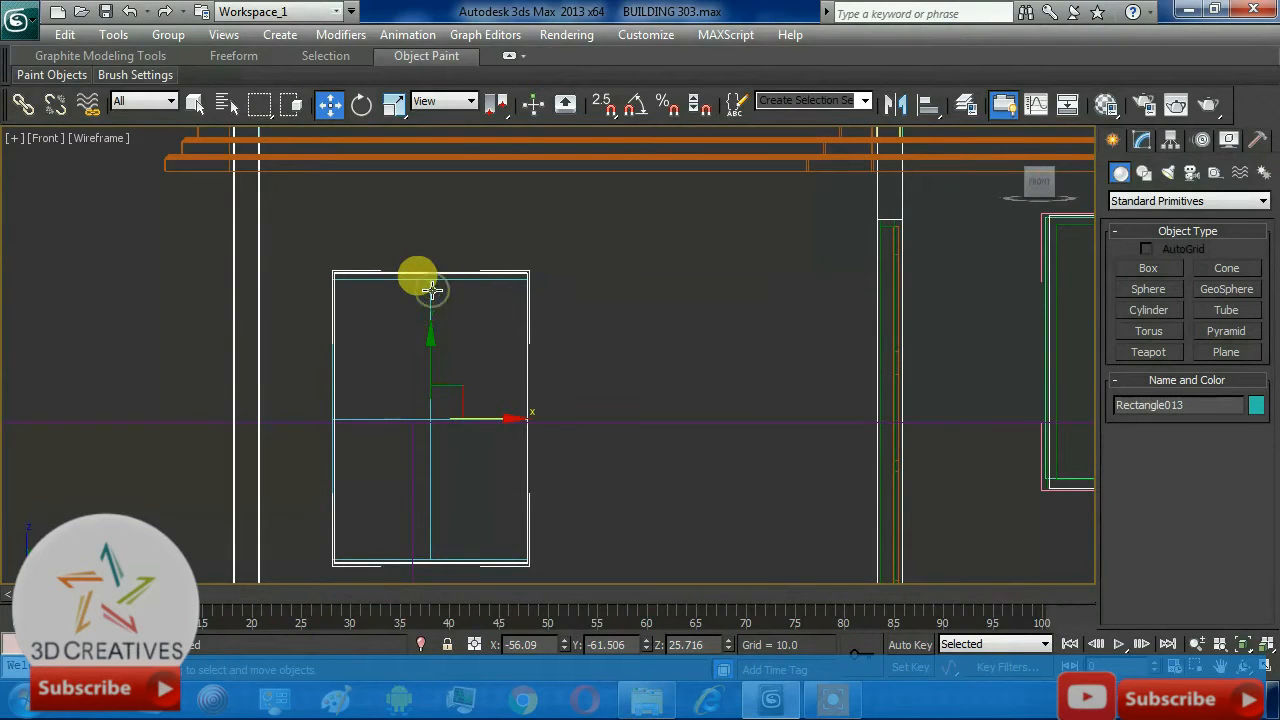
pyautogui.click(441, 362)
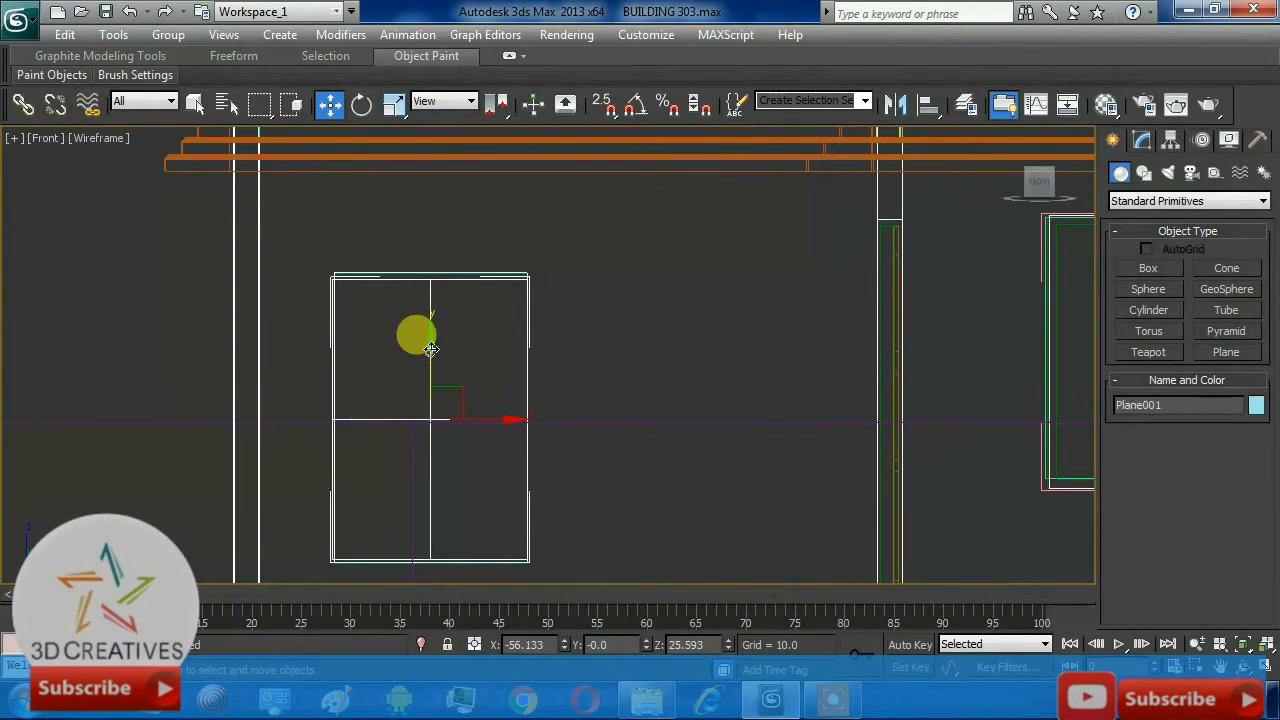
pyautogui.moveTo(431, 349); pyautogui.dragTo(431, 349)
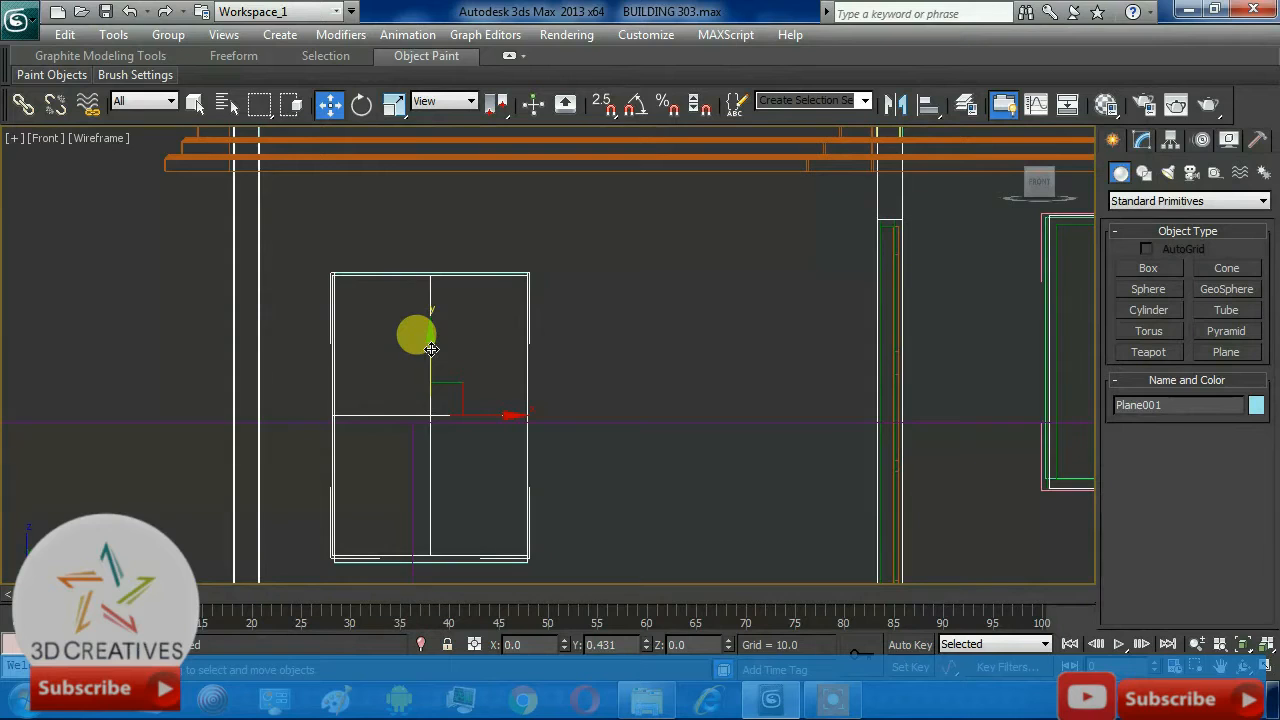
pyautogui.click(1141, 139)
pyautogui.click(1240, 389)
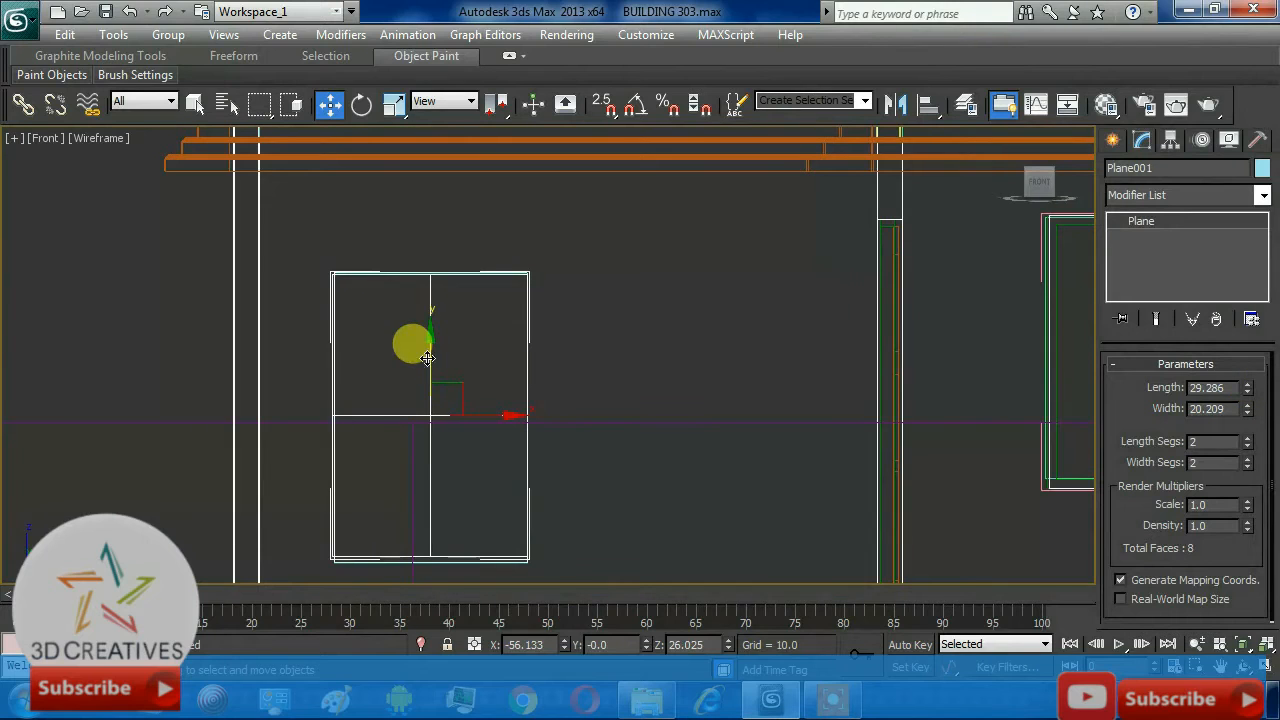
pyautogui.moveTo(426, 357); pyautogui.dragTo(429, 359)
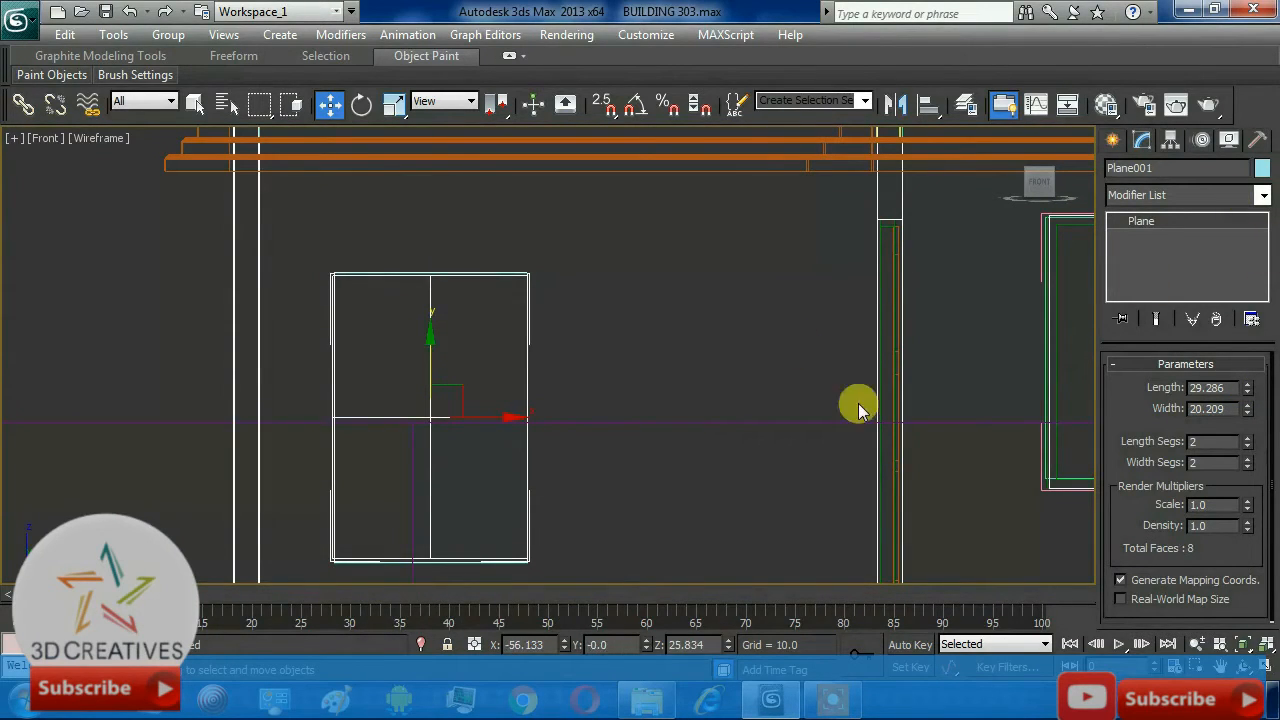
# Step: Move the plane forward in the left view until it stands in front of the wall, at about -72.2 in Y
pyautogui.hotkey('alt', 'w')
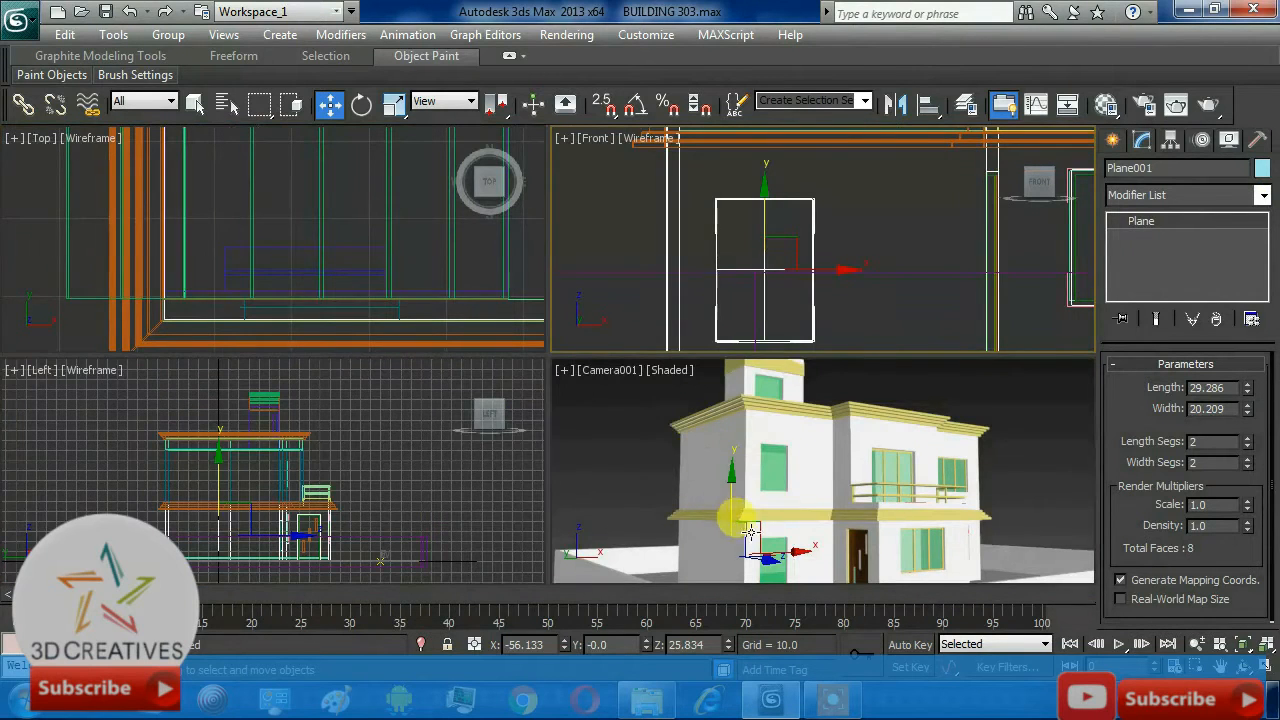
pyautogui.click(278, 525)
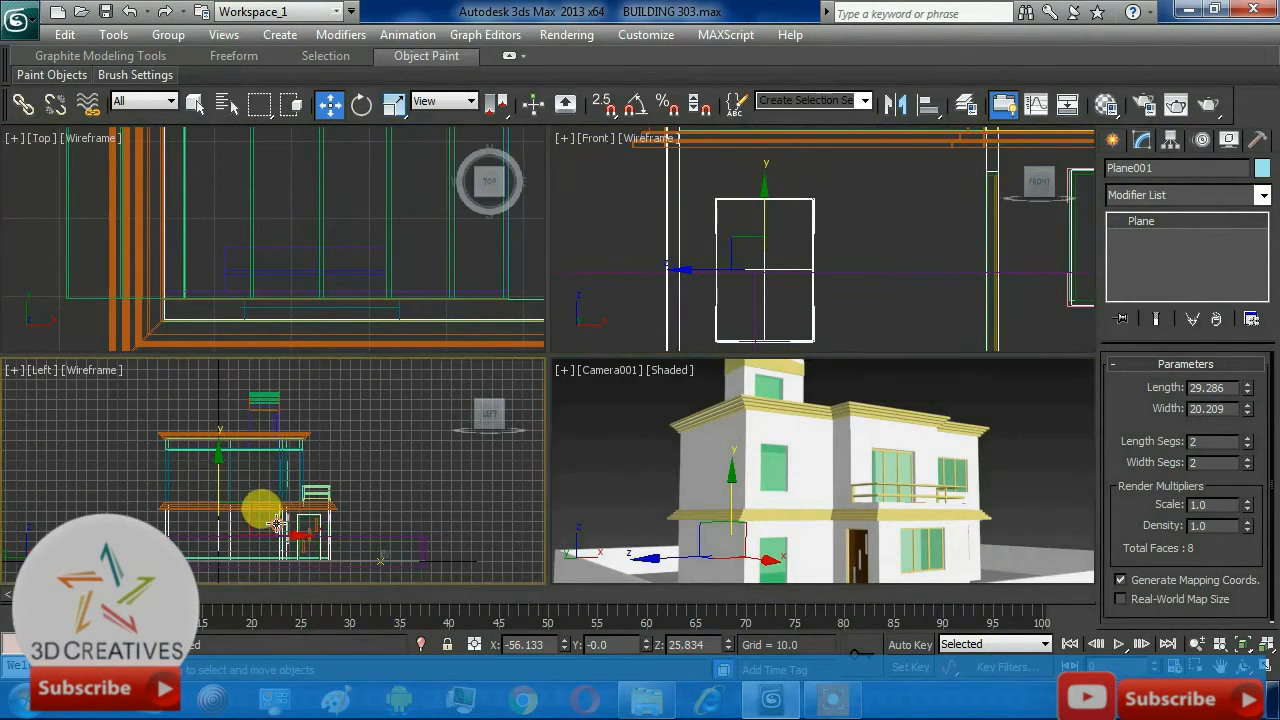
pyautogui.moveTo(276, 531); pyautogui.dragTo(347, 551)
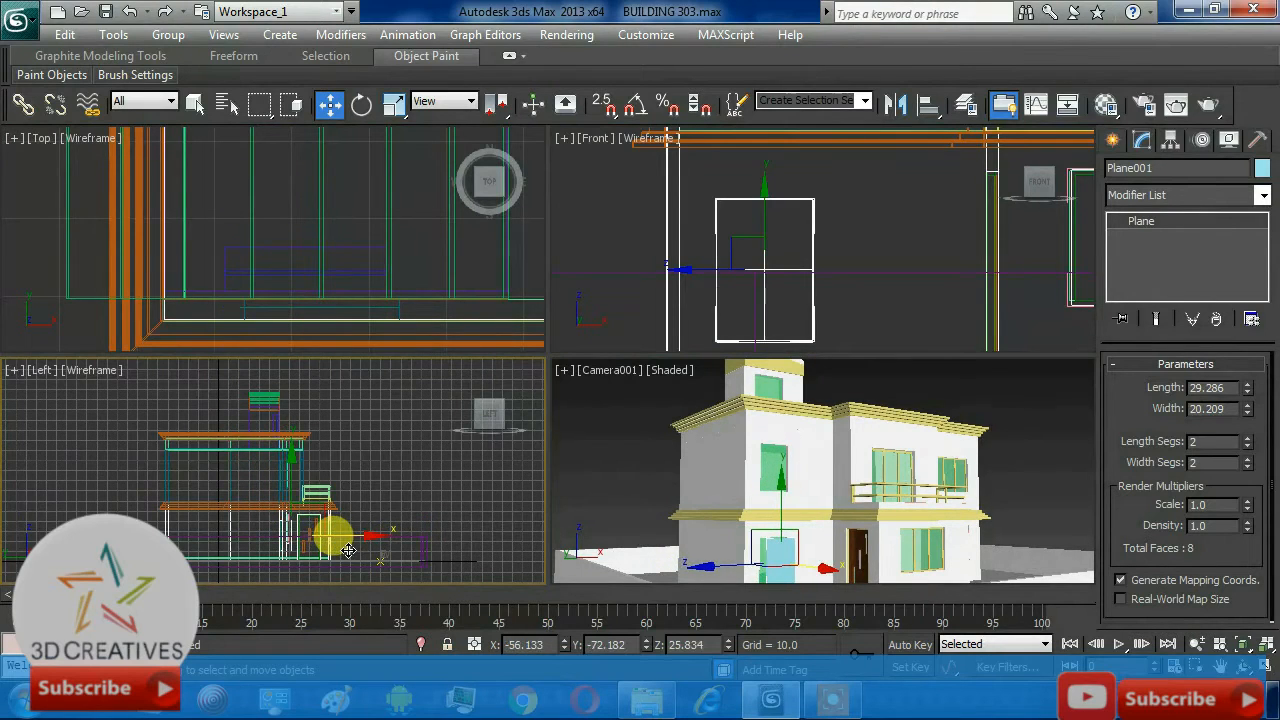
# Step: Apply a Lattice modifier to the plane with Apply to Entire Object off and Struts Only from Edges
pyautogui.rightClick(1014, 488)
pyautogui.hotkey('alt', 'w')
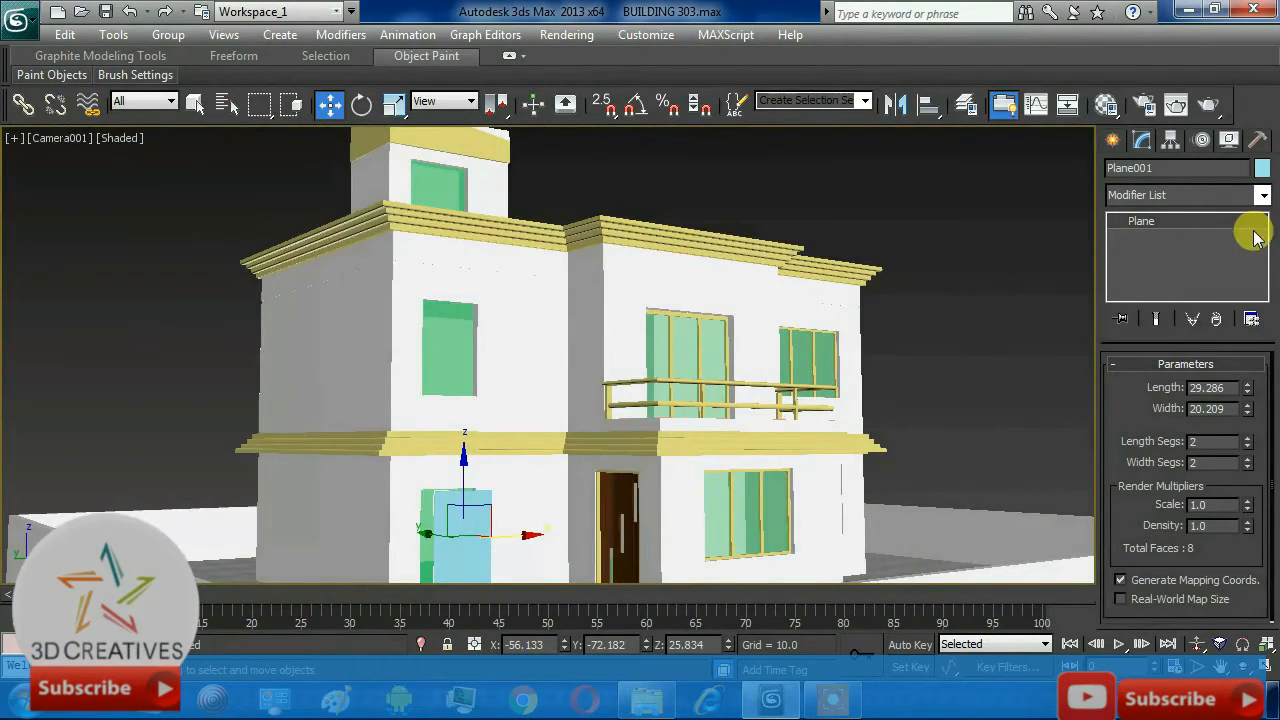
pyautogui.click(1263, 197)
pyautogui.press('l')
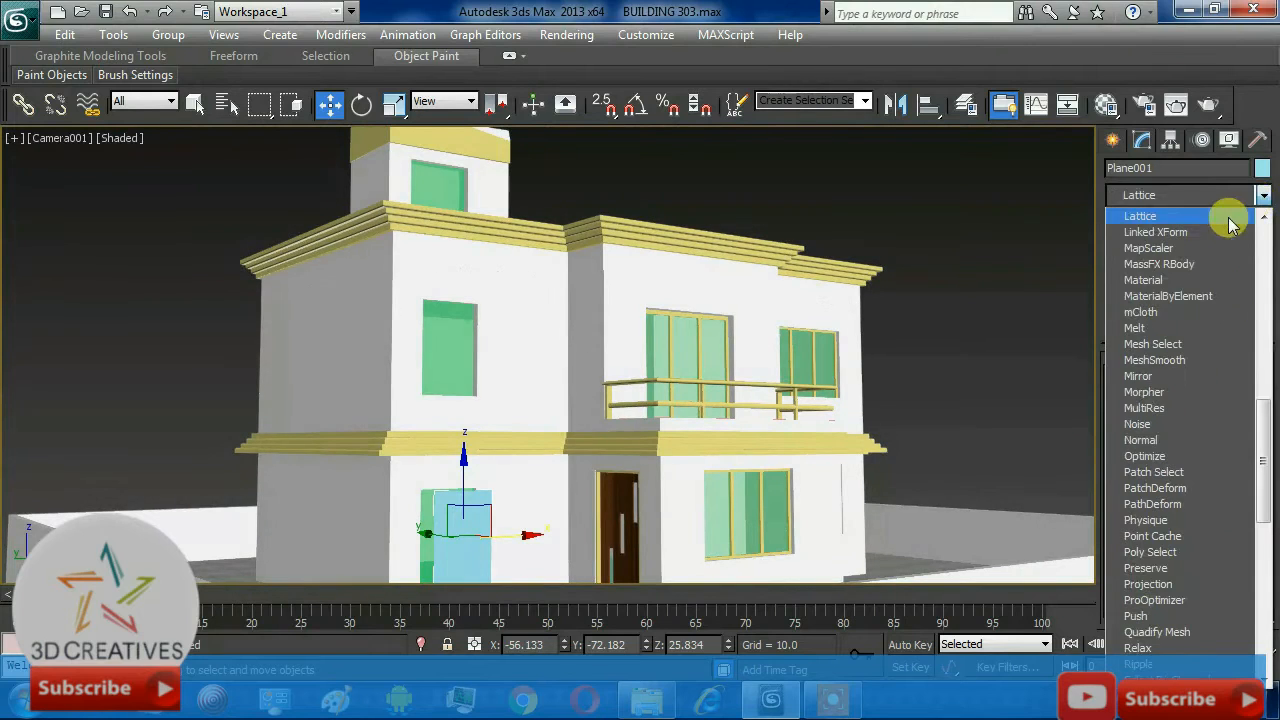
pyautogui.click(1147, 219)
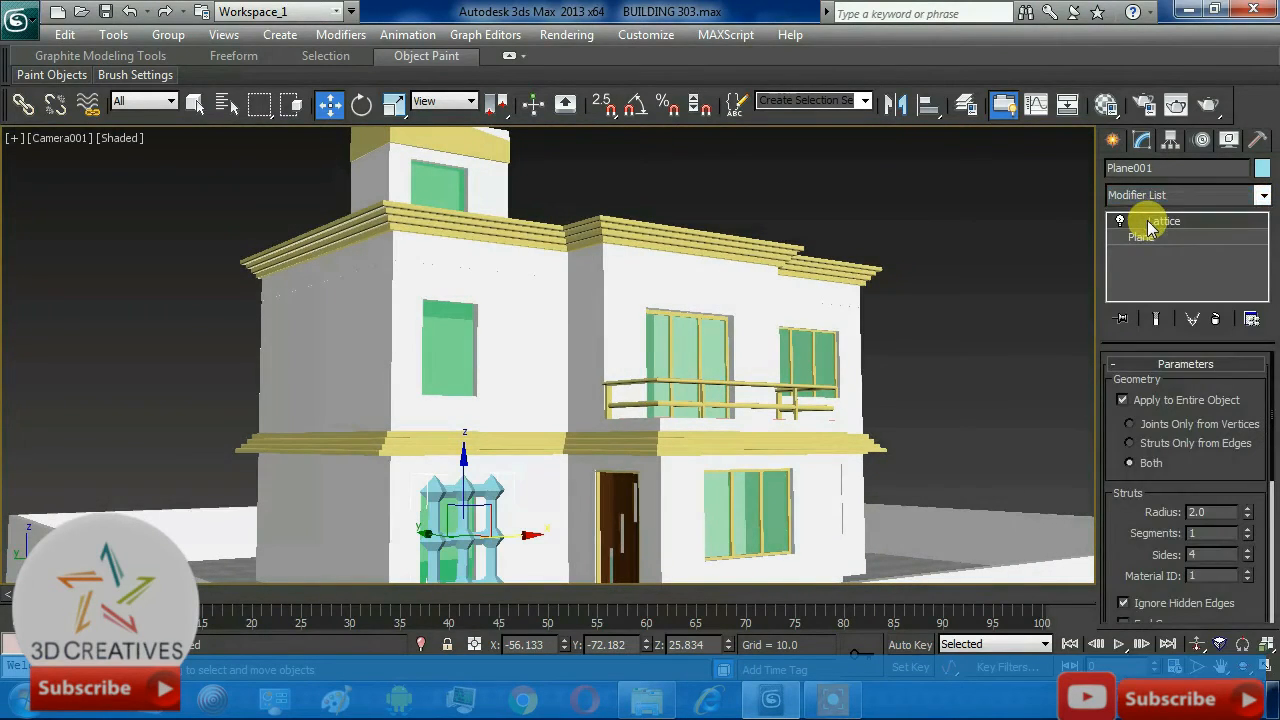
pyautogui.click(1152, 424)
pyautogui.click(1162, 446)
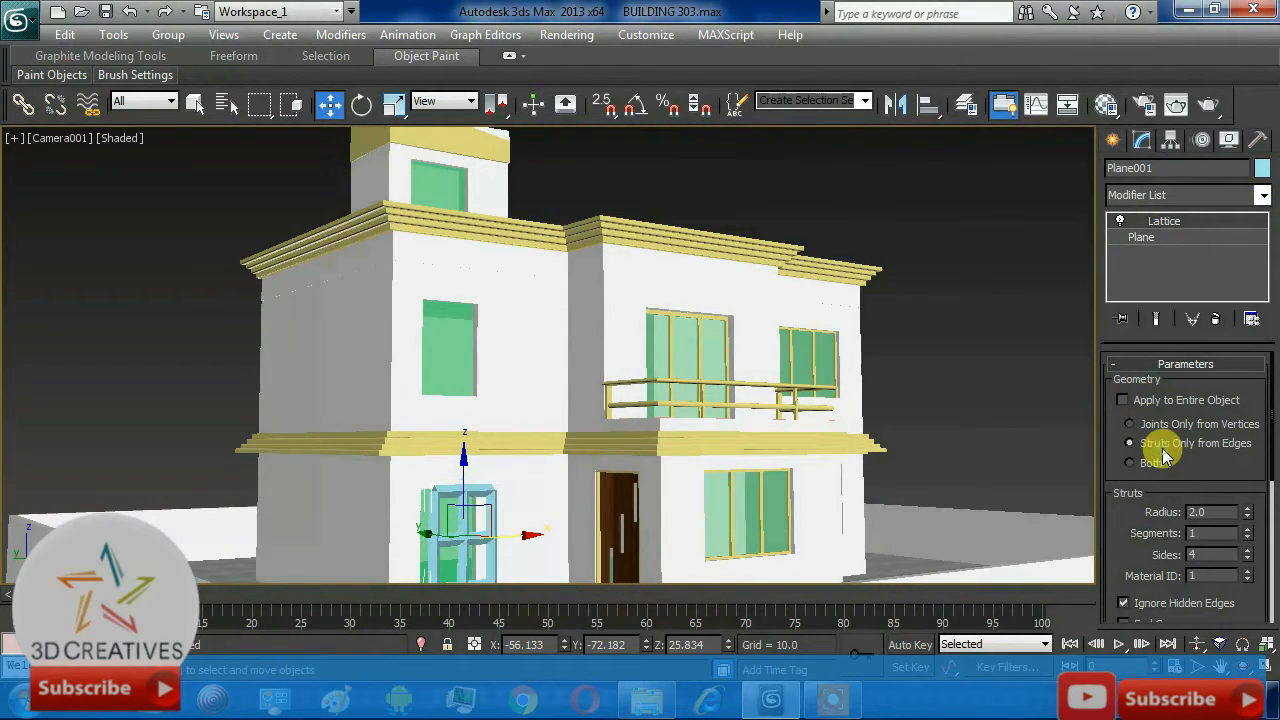
# Step: Set the lattice struts' radius to 0.5 and their segments to 11
pyautogui.click(1247, 517)
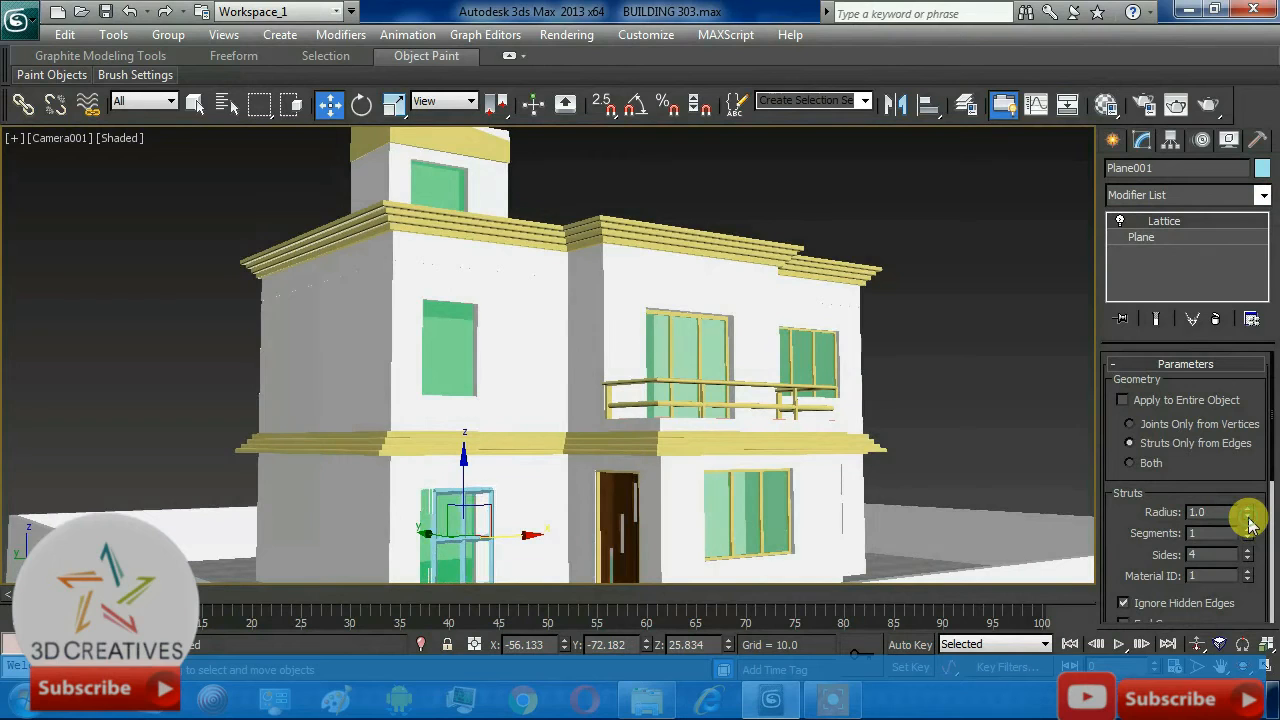
pyautogui.moveTo(1247, 530)
pyautogui.mouseDown()
pyautogui.moveTo(1236, 506)
pyautogui.moveTo(1252, 532)
pyautogui.mouseUp()
pyautogui.click(1247, 517)
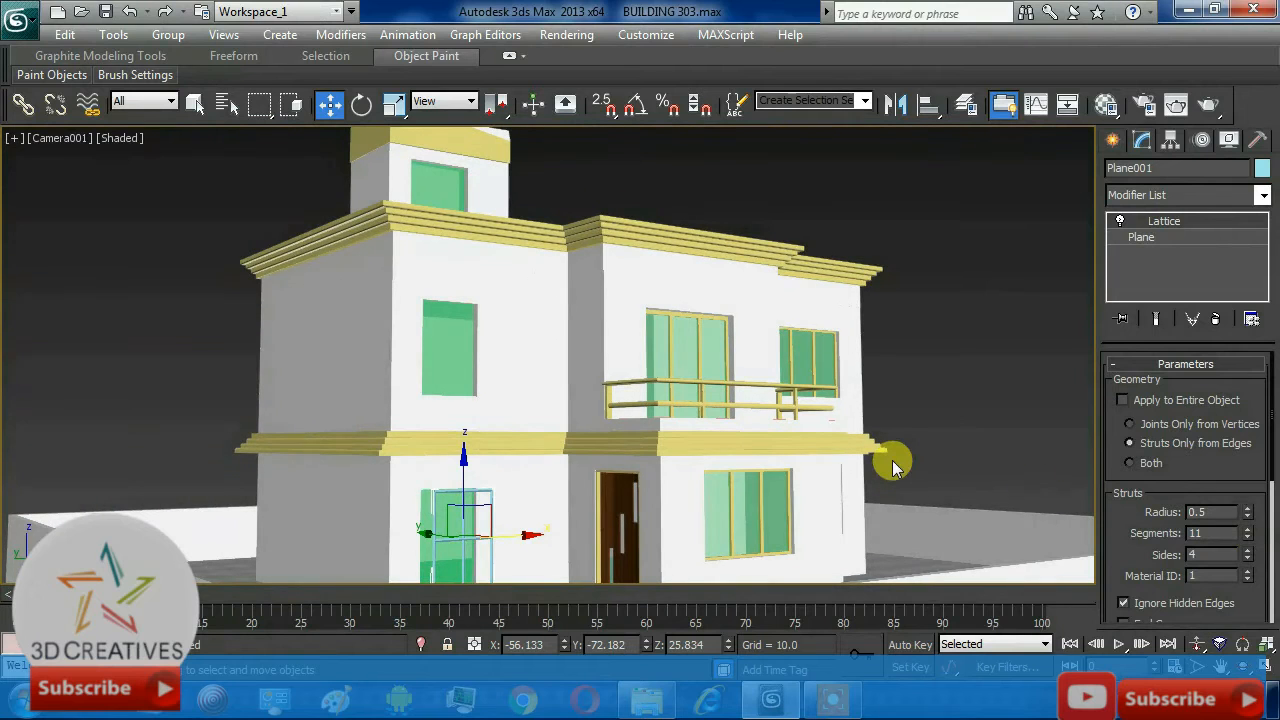
# Step: Assign the yellow 02 - cv material to the lattice window frame
pyautogui.press('m')
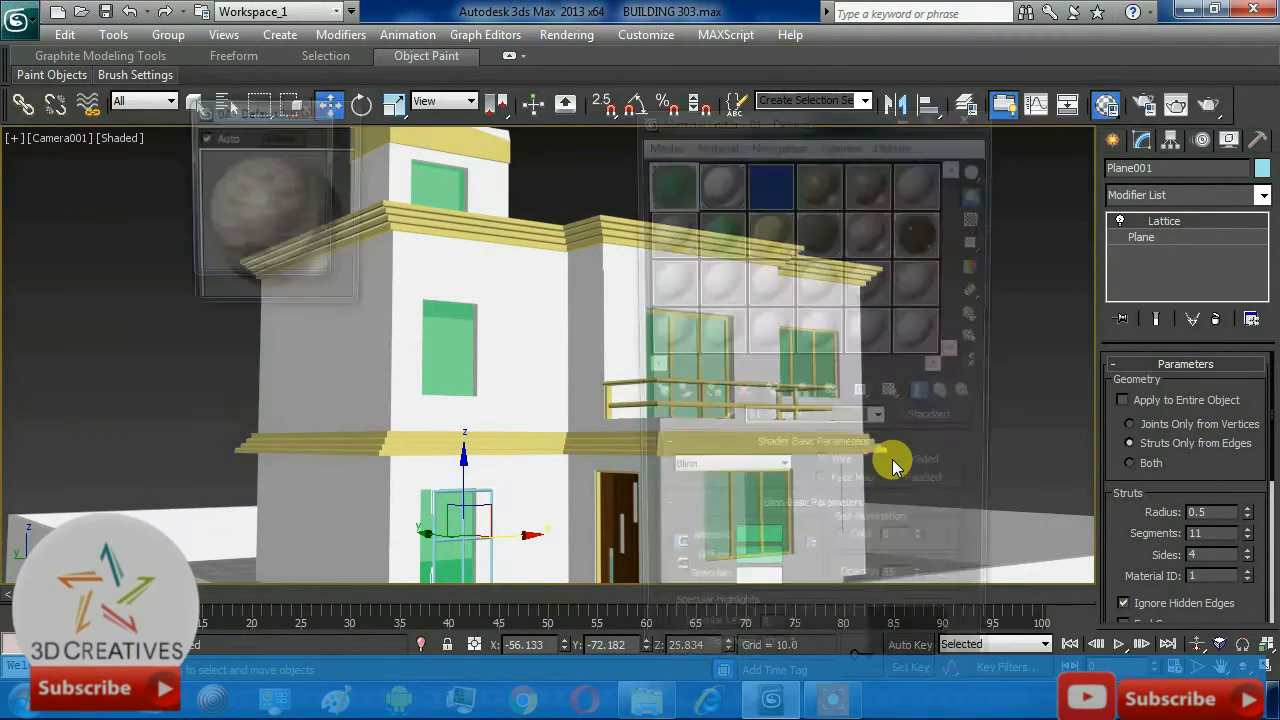
pyautogui.click(770, 235)
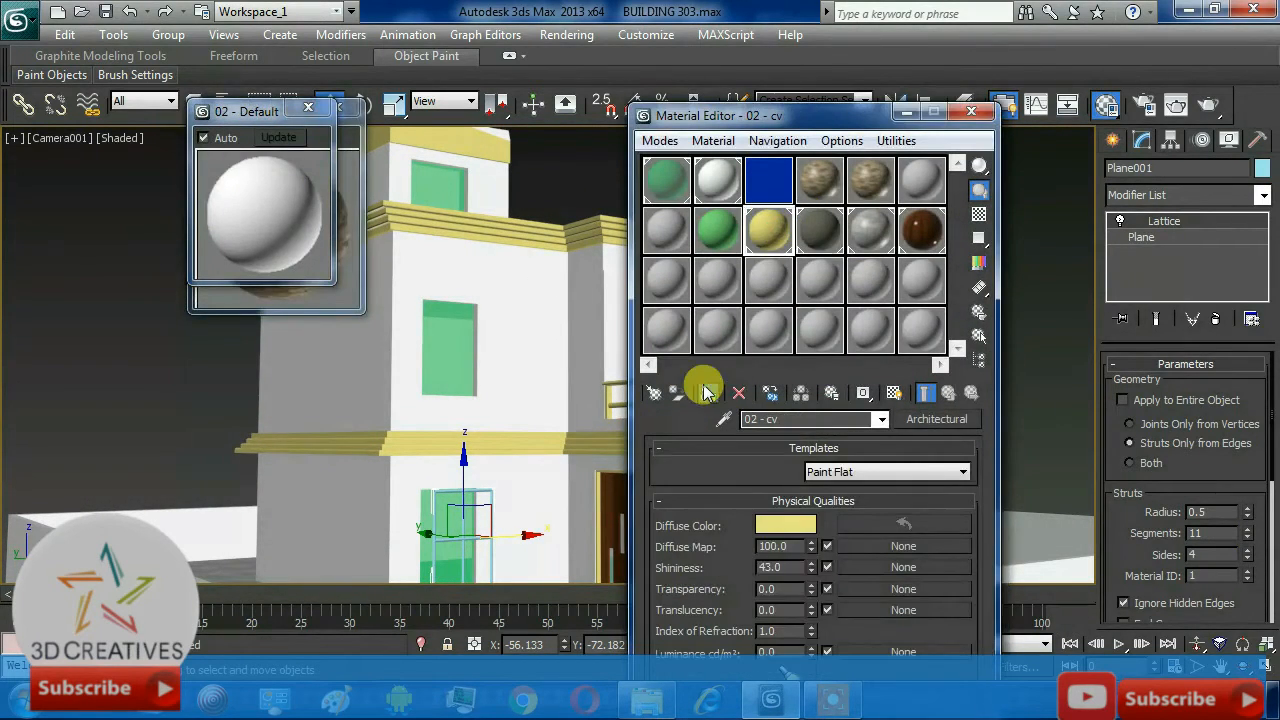
pyautogui.click(706, 391)
pyautogui.click(970, 113)
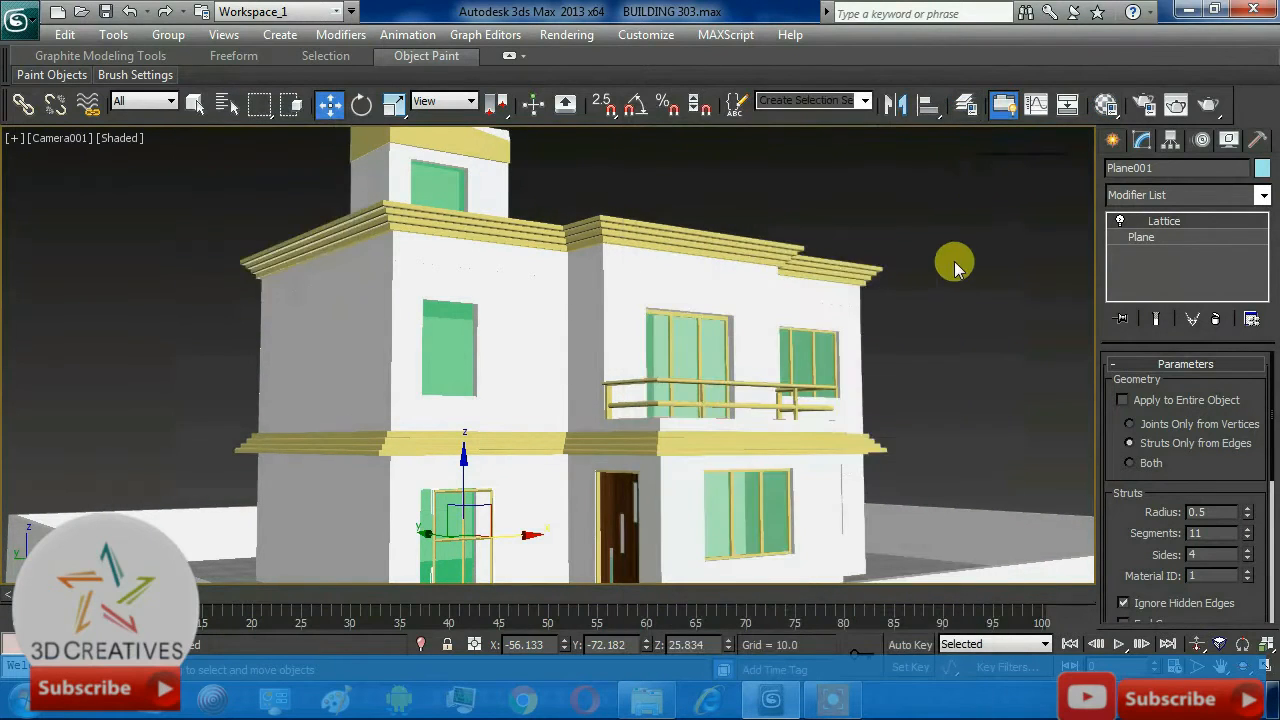
# Step: Move the lattice frame back into the ground-floor window opening, to about -62.3 in Y, deselect it and switch to the perspective view
pyautogui.hotkey('alt', 'w')
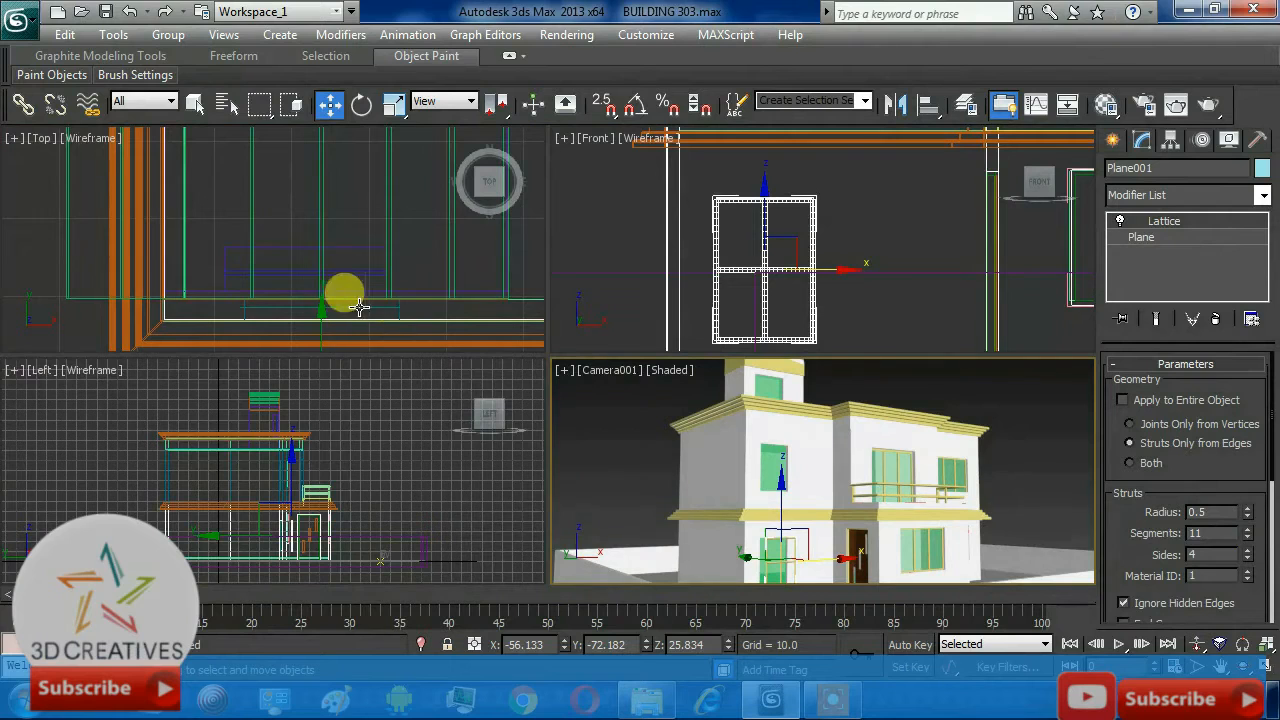
pyautogui.click(323, 322)
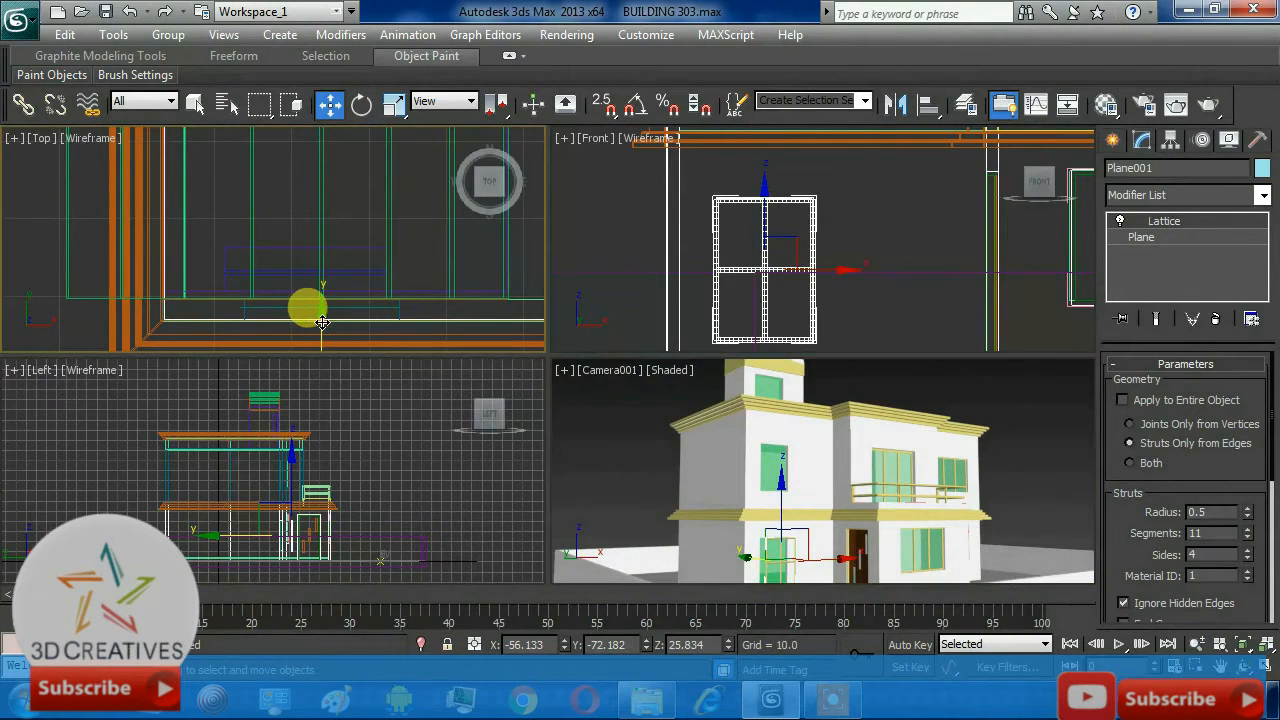
pyautogui.moveTo(323, 322); pyautogui.dragTo(349, 248)
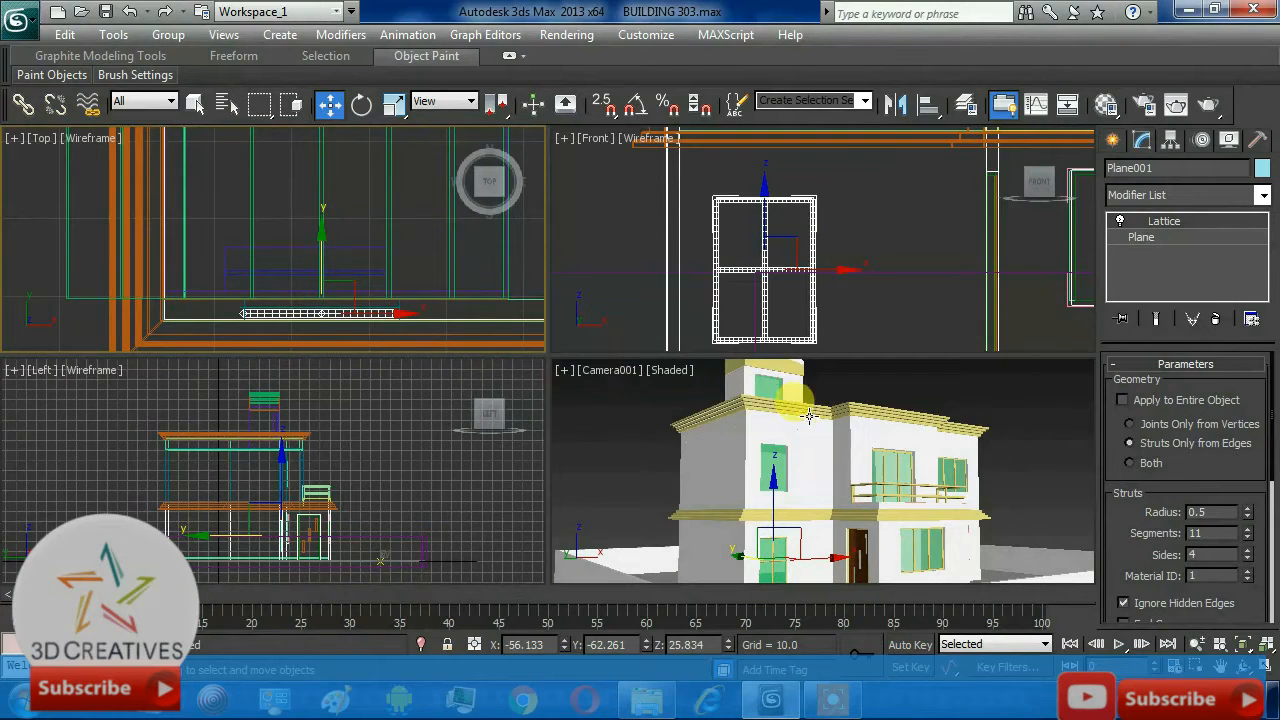
pyautogui.click(1012, 452)
pyautogui.hotkey('alt', 'w')
pyautogui.moveTo(843, 537); pyautogui.dragTo(752, 532, button='middle')
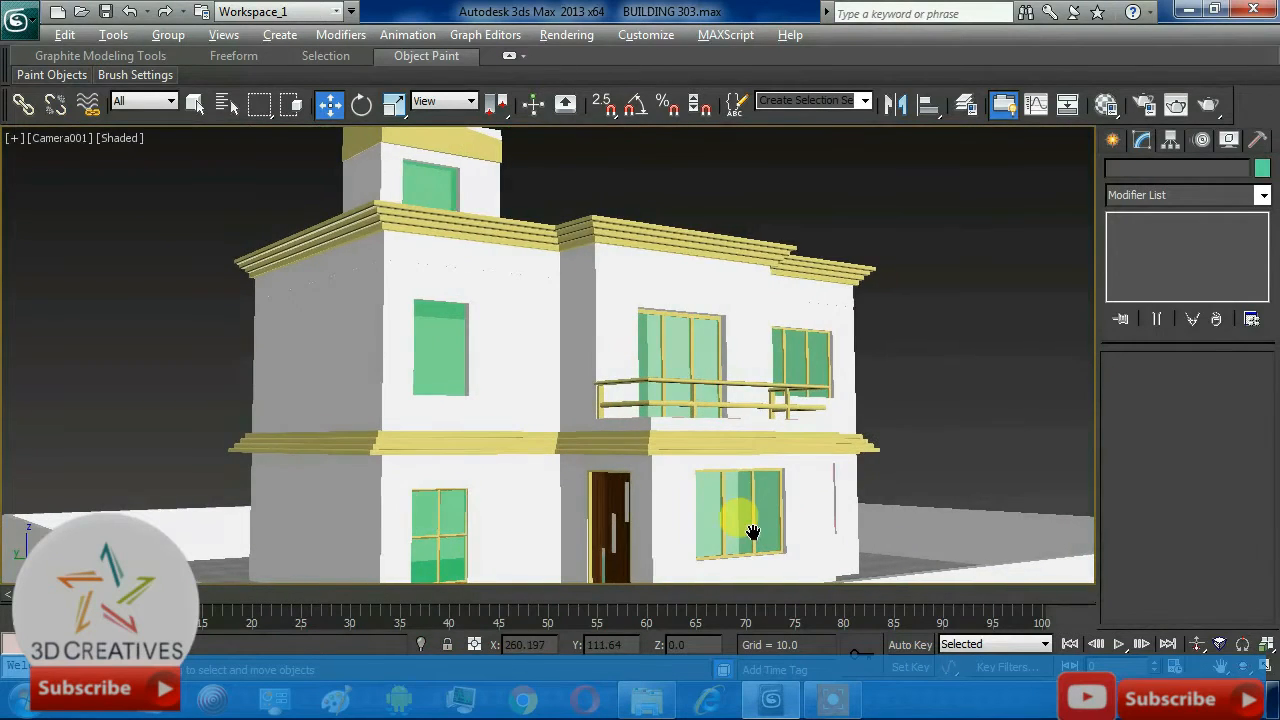
pyautogui.press('p')
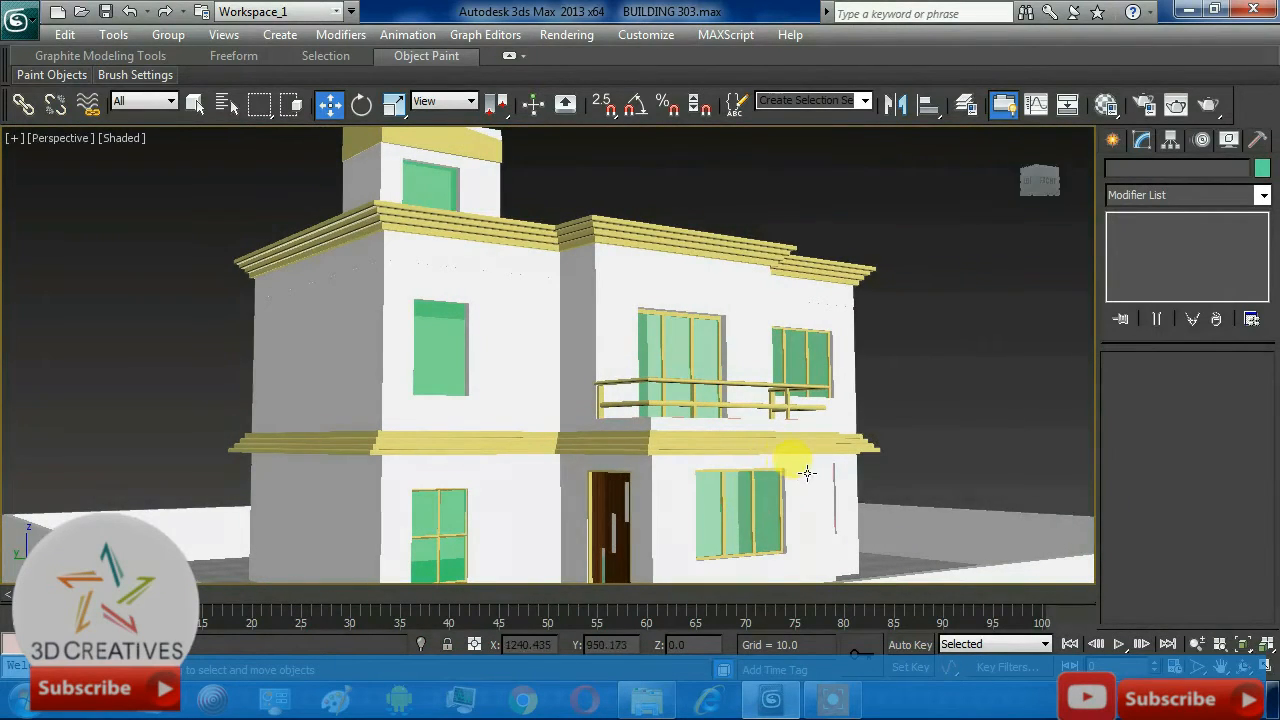
# Step: Copy the ground-floor lattice window frame straight up in the front view, to about 45.8 in Z
pyautogui.keyDown('alt'); pyautogui.moveTo(807, 473); pyautogui.dragTo(748, 537, button='middle'); pyautogui.keyUp('alt')
pyautogui.moveTo(578, 501); pyautogui.dragTo(675, 485, button='middle')
pyautogui.scroll(3, 560, 472)
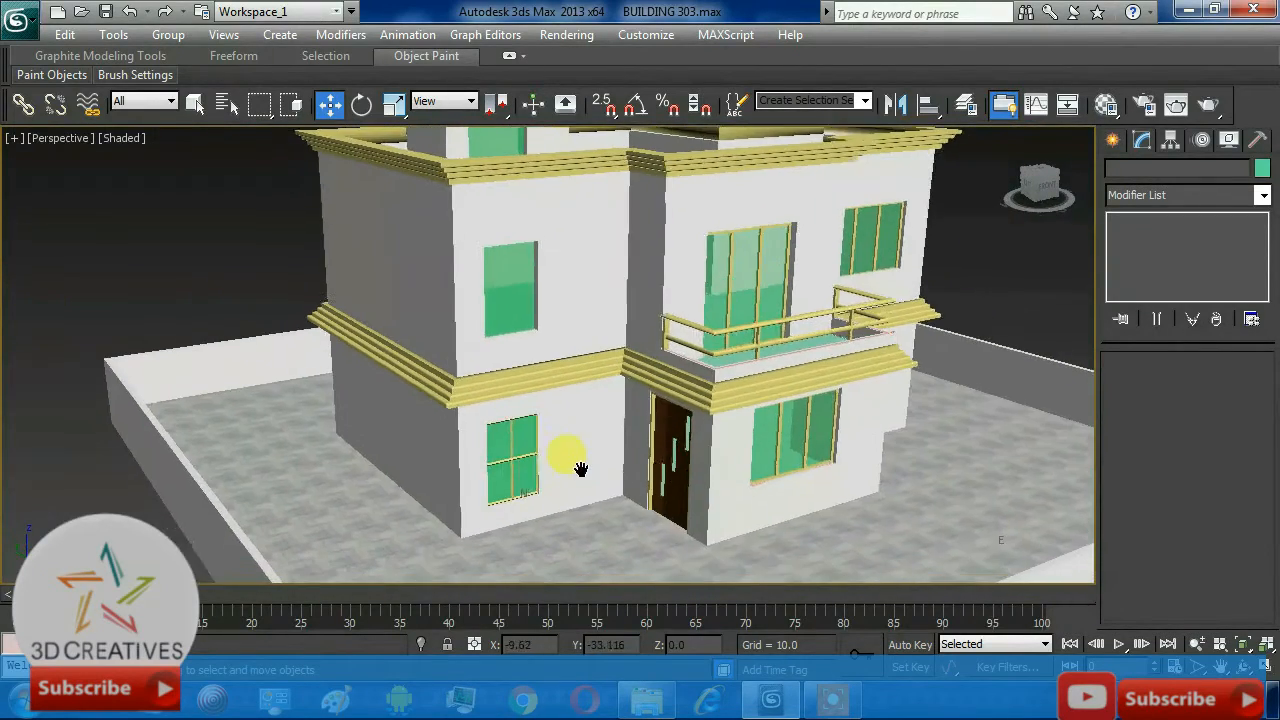
pyautogui.click(510, 495)
pyautogui.moveTo(480, 484); pyautogui.dragTo(480, 479)
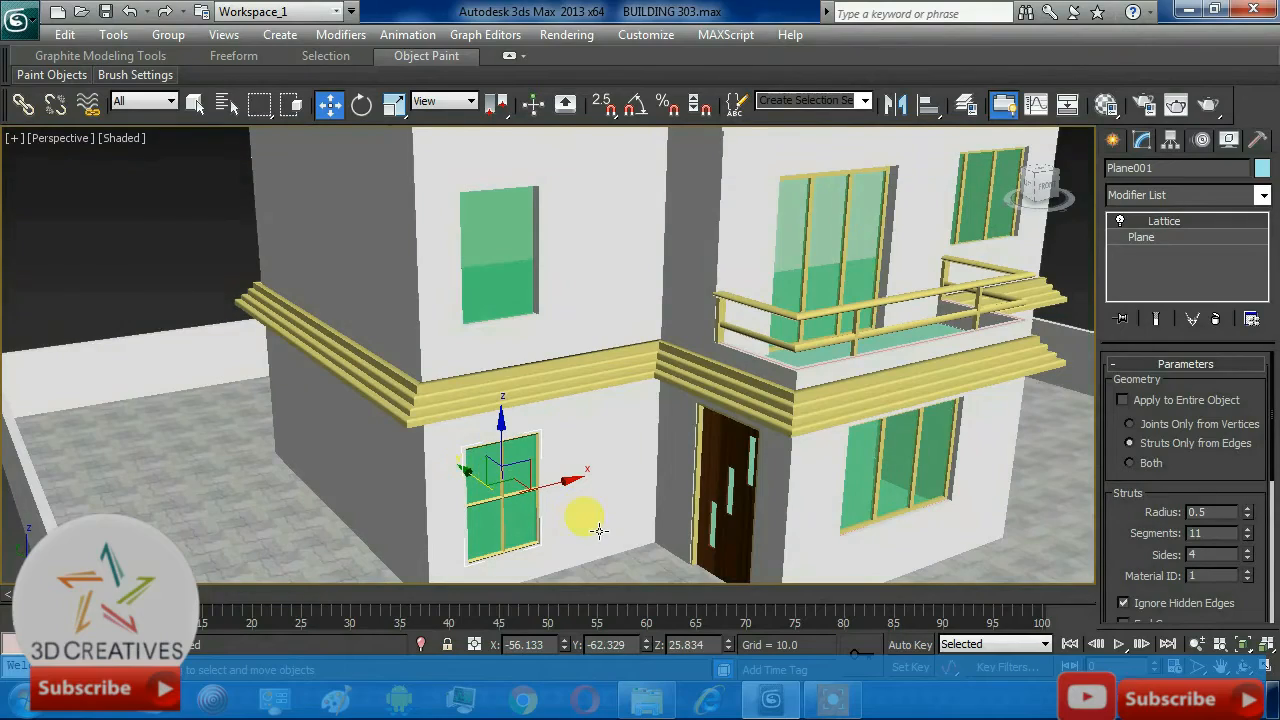
pyautogui.moveTo(598, 530)
pyautogui.keyDown('alt'); pyautogui.mouseDown(button='middle')
pyautogui.moveTo(434, 531)
pyautogui.moveTo(602, 476)
pyautogui.moveTo(583, 515)
pyautogui.mouseUp(button='middle'); pyautogui.keyUp('alt')
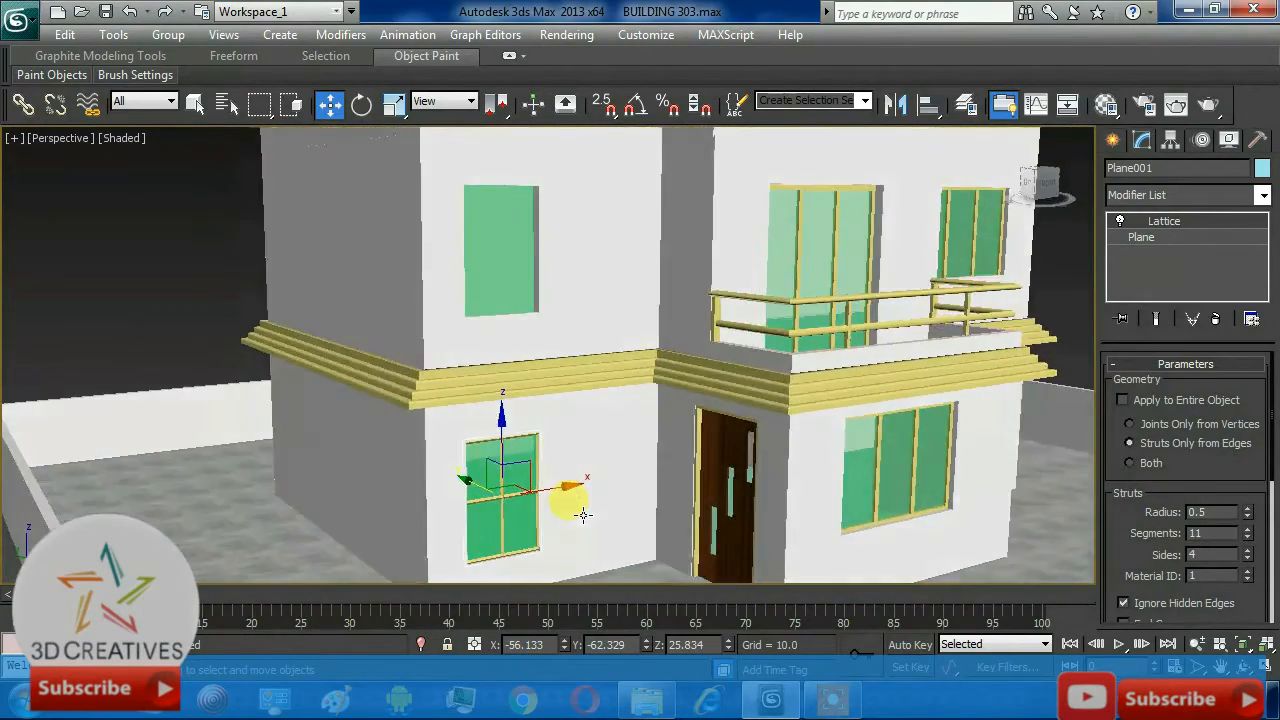
pyautogui.hotkey('alt', 'w')
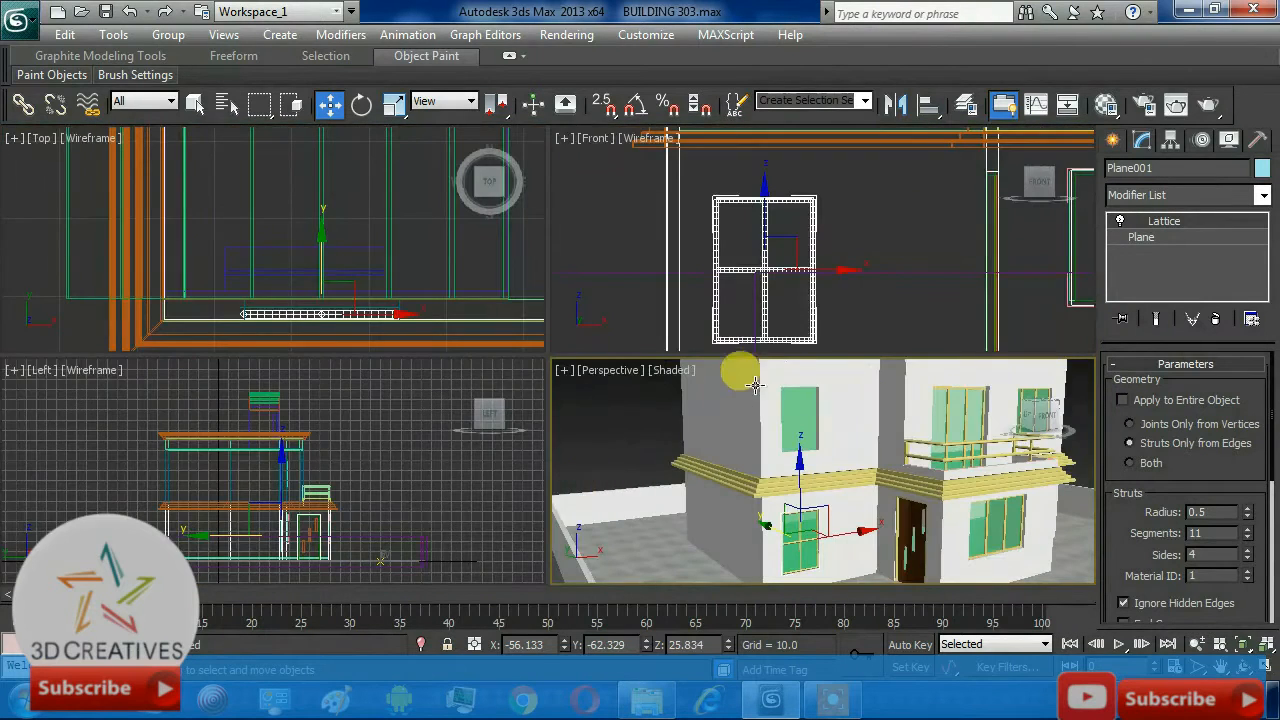
pyautogui.click(813, 268)
pyautogui.hotkey('alt', 'w')
pyautogui.moveTo(642, 366); pyautogui.dragTo(746, 488, button='middle')
pyautogui.scroll(-5, 745, 487)
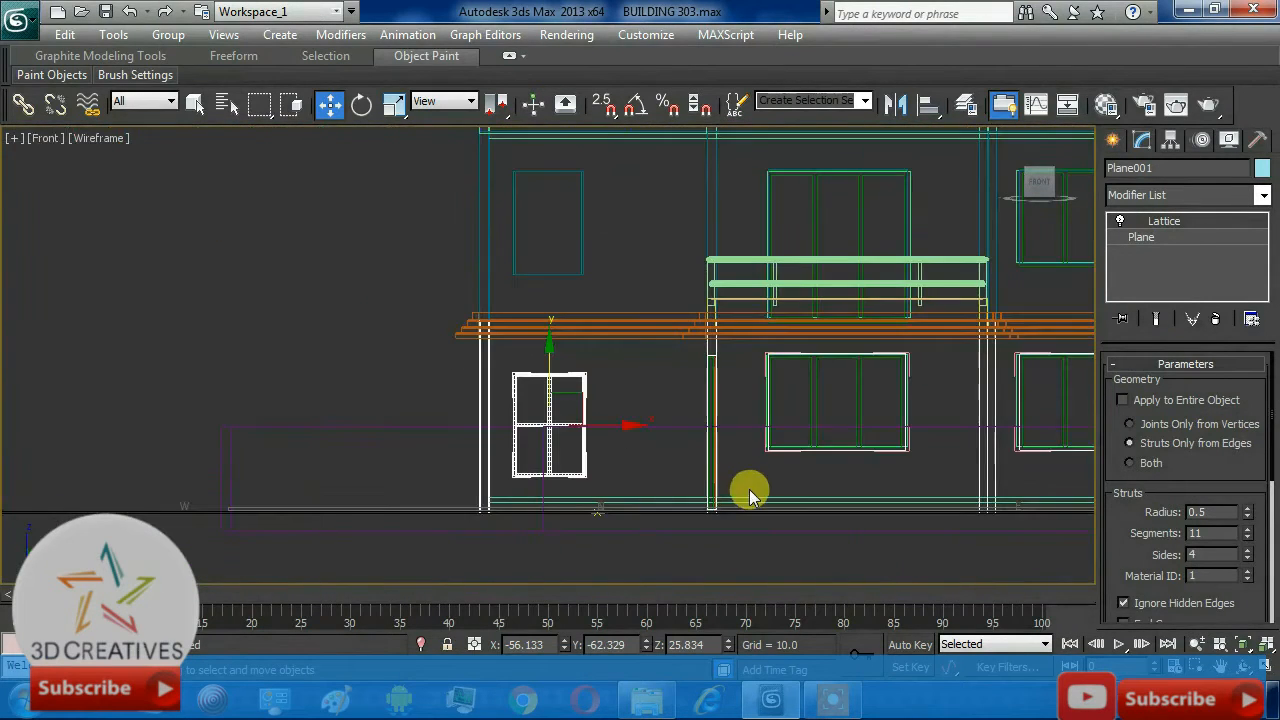
pyautogui.keyDown('shift'); pyautogui.moveTo(549, 374); pyautogui.dragTo(545, 302); pyautogui.keyUp('shift')
pyautogui.click(655, 434)
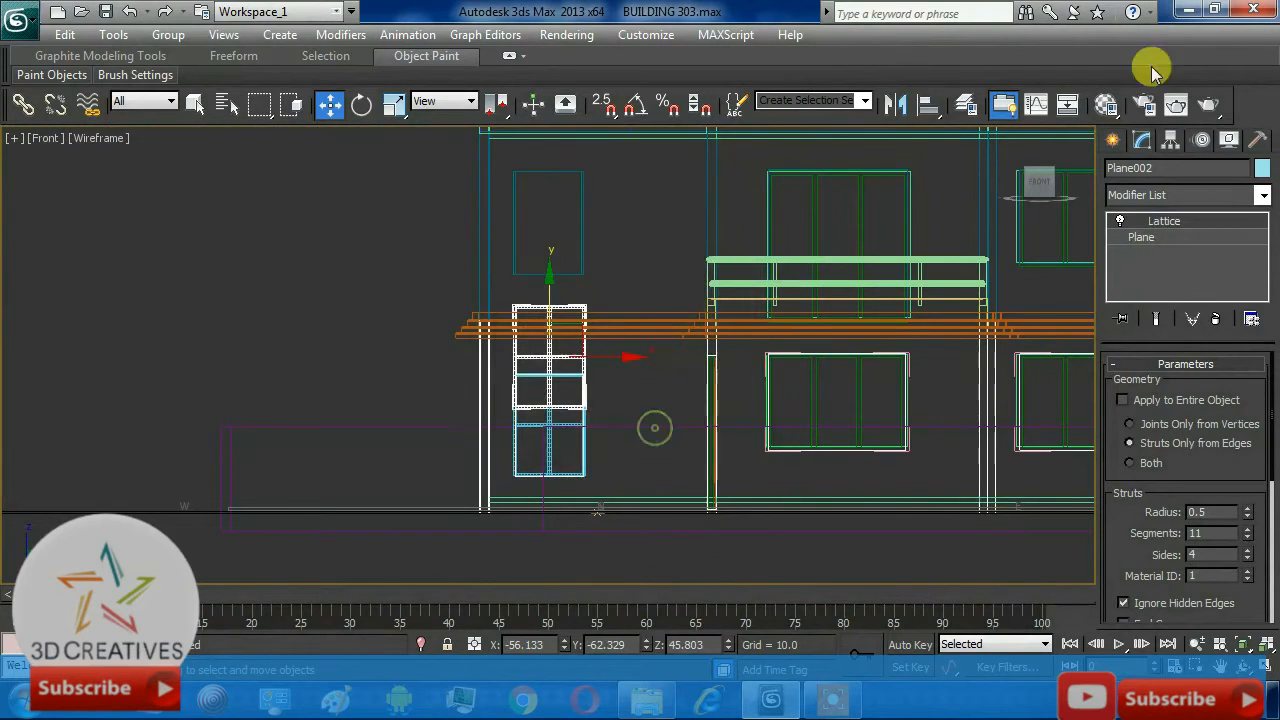
# Step: Move the copied lattice frame up into the upper-floor window opening, to about 85.0 in Z, and deselect it
pyautogui.moveTo(537, 280)
pyautogui.mouseDown()
pyautogui.moveTo(554, 172)
pyautogui.moveTo(592, 186)
pyautogui.mouseUp()
pyautogui.moveTo(596, 208); pyautogui.dragTo(647, 316, button='middle')
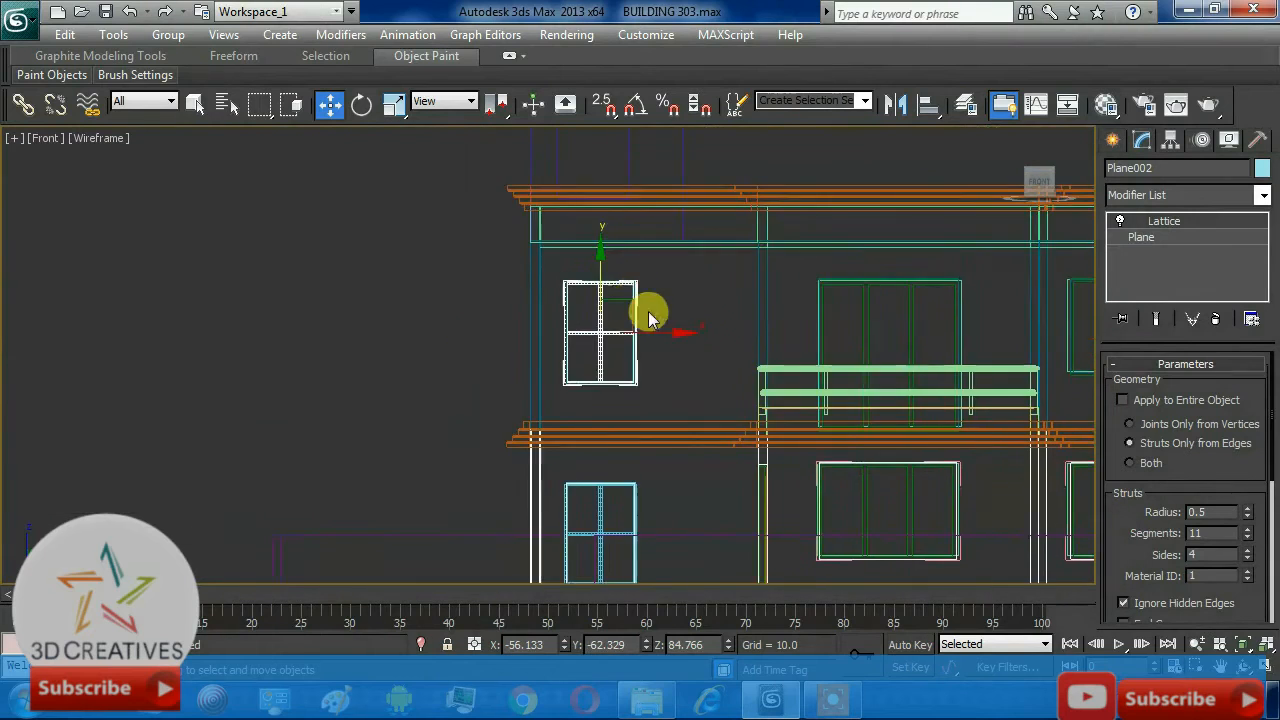
pyautogui.scroll(4, 665, 300)
pyautogui.moveTo(764, 236)
pyautogui.mouseDown(button='middle')
pyautogui.moveTo(604, 326)
pyautogui.moveTo(602, 351)
pyautogui.mouseUp(button='middle')
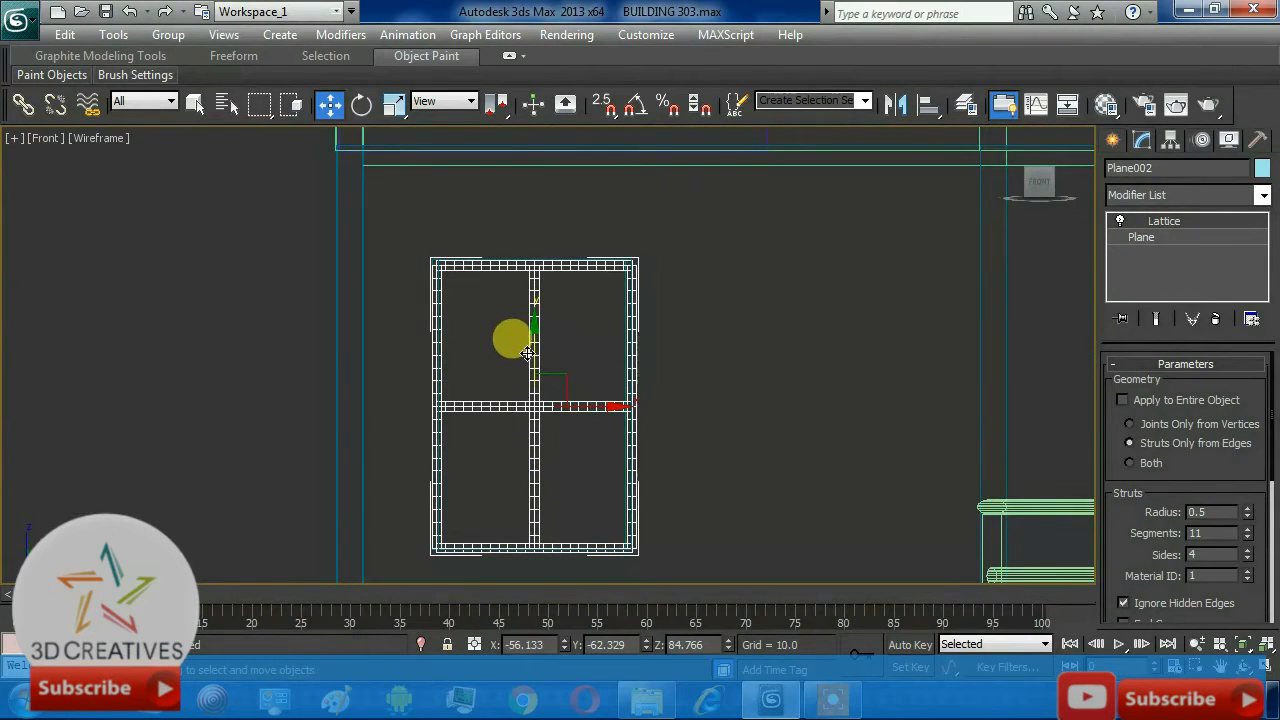
pyautogui.moveTo(511, 337); pyautogui.dragTo(539, 349)
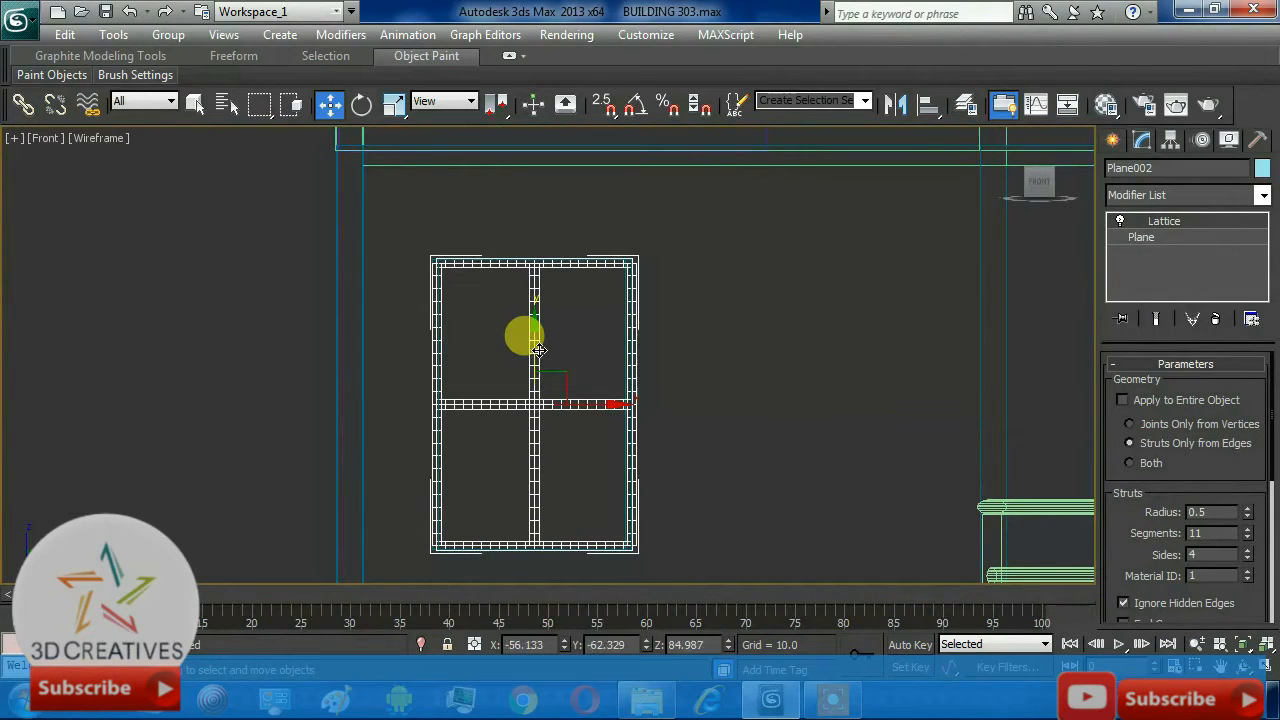
pyautogui.hotkey('alt', 'w')
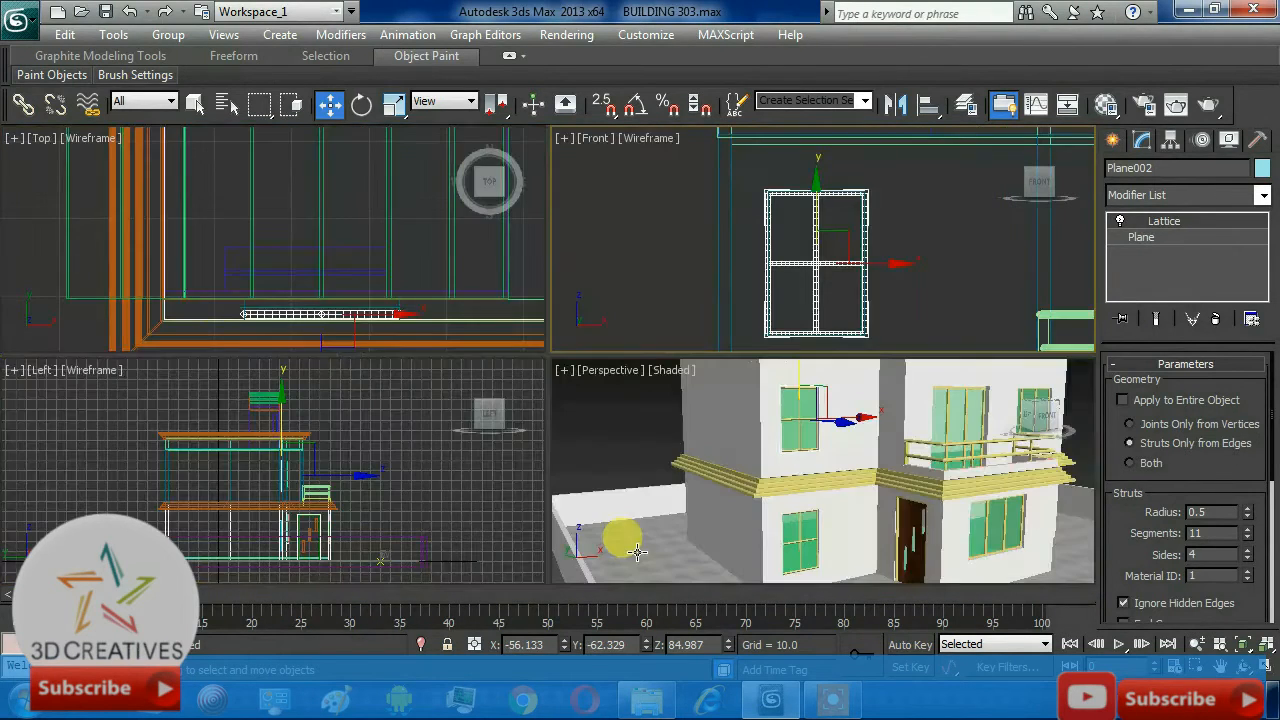
pyautogui.click(670, 432)
pyautogui.hotkey('alt', 'w')
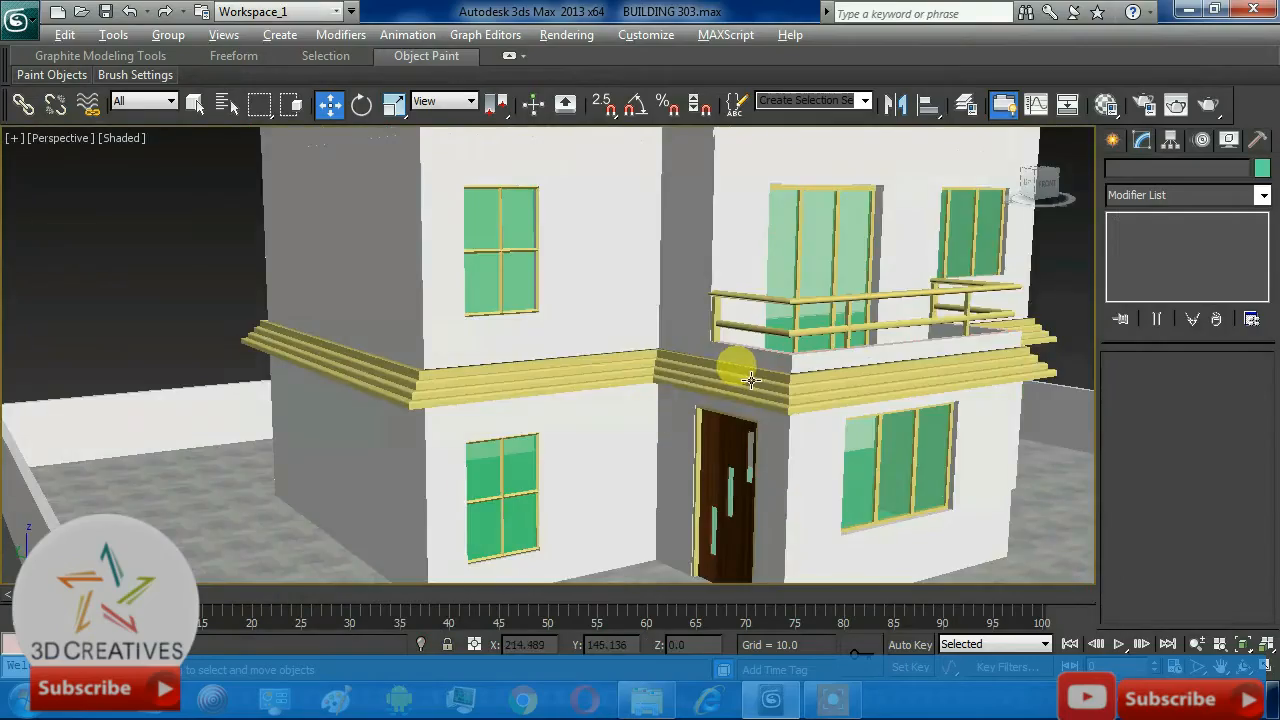
# Step: Examine how both lattice frames sit in their openings from the side and return to the Camera001 view
pyautogui.keyDown('alt'); pyautogui.moveTo(750, 380); pyautogui.dragTo(591, 376, button='middle'); pyautogui.keyUp('alt')
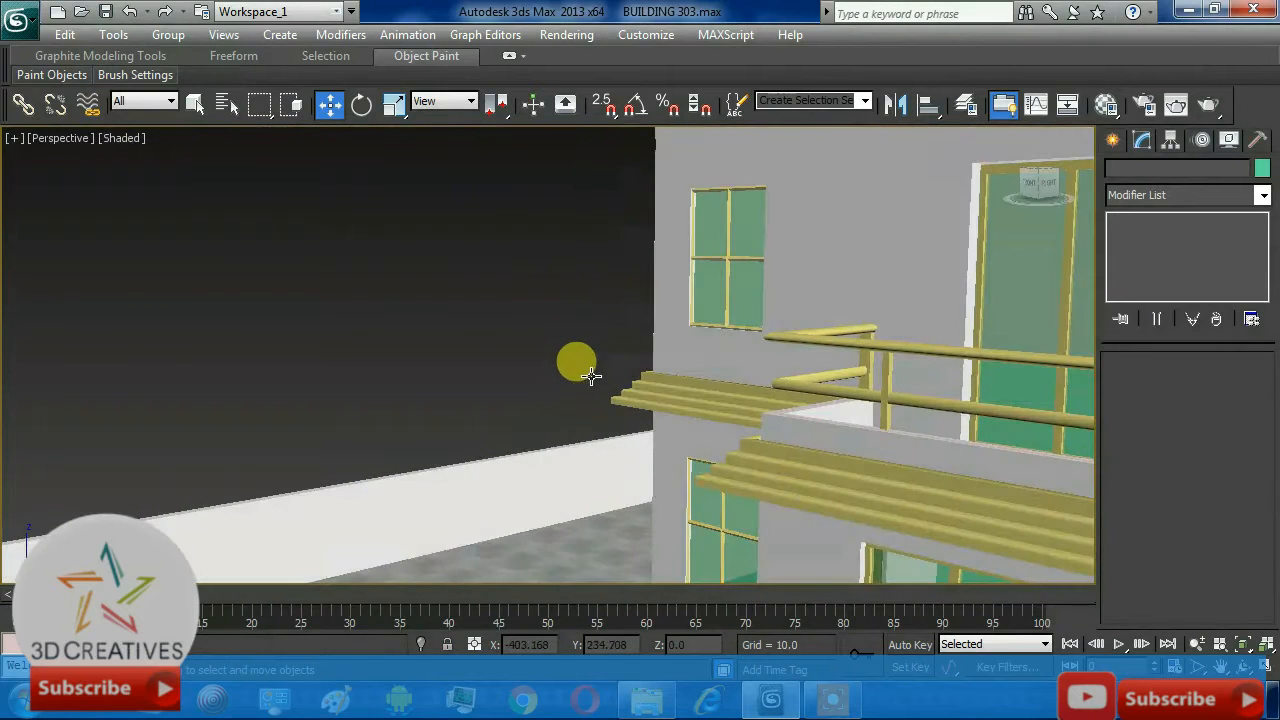
pyautogui.moveTo(729, 549); pyautogui.dragTo(668, 417, button='middle')
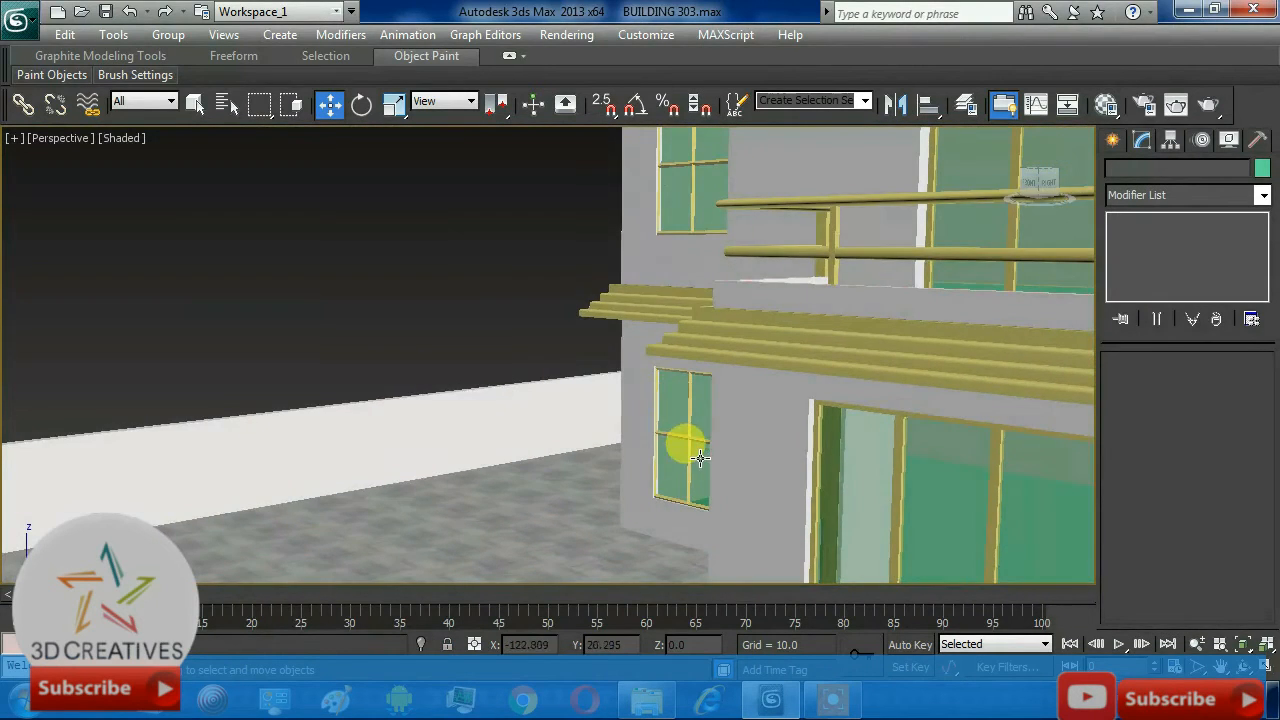
pyautogui.scroll(3, 700, 458)
pyautogui.scroll(-4, 700, 458)
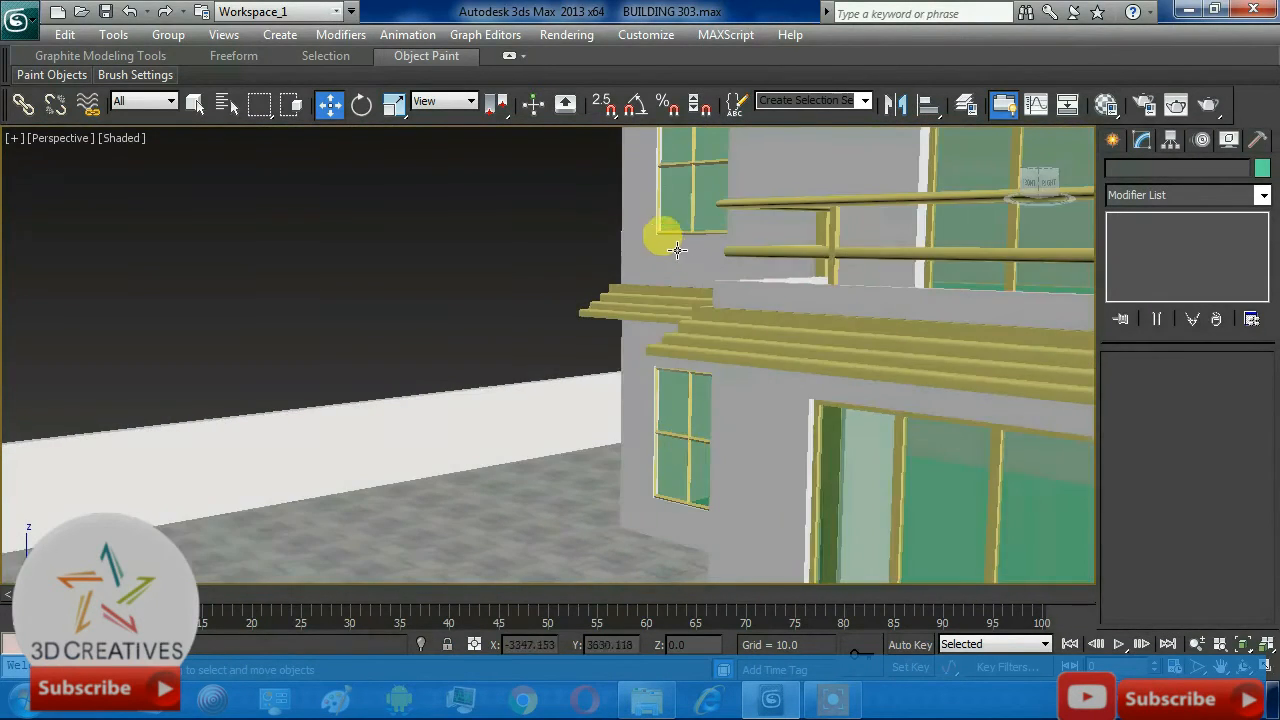
pyautogui.moveTo(675, 250); pyautogui.dragTo(845, 387, button='middle')
pyautogui.moveTo(756, 437); pyautogui.dragTo(752, 405, button='middle')
pyautogui.press('c')
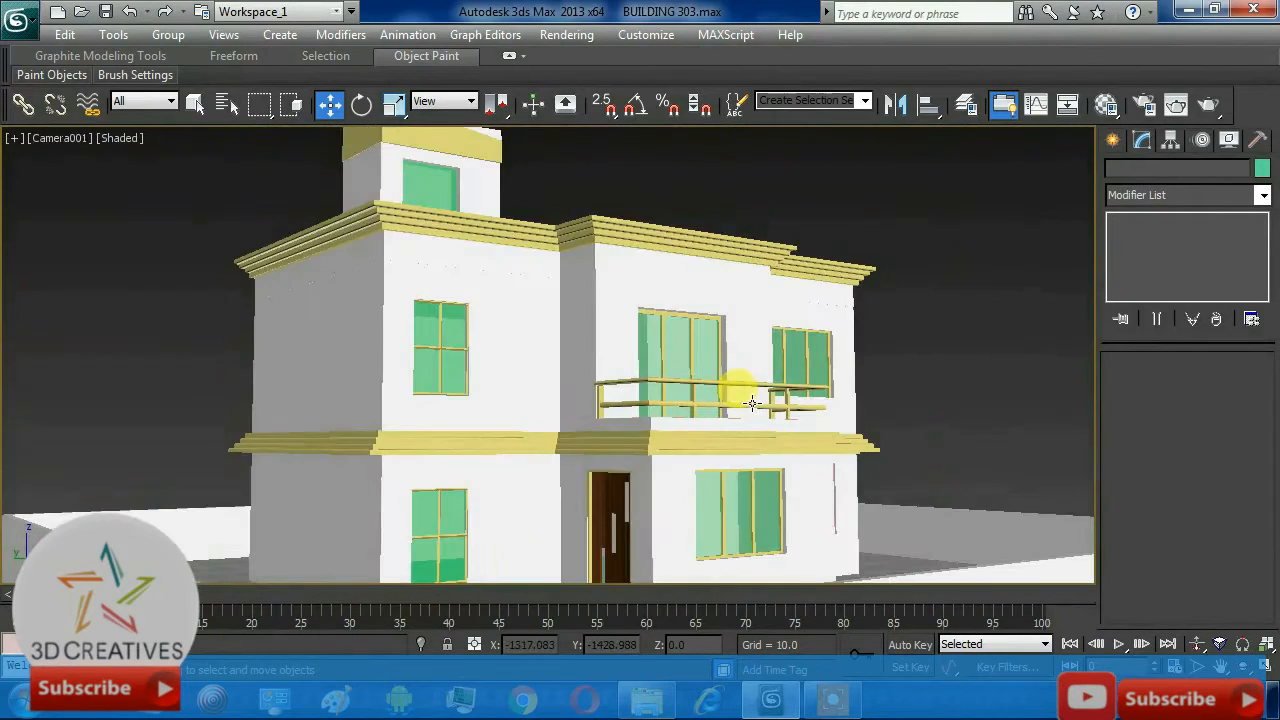
# Step: Try the 04 - Default stone material on the rooftop room's upper band and reassign the yellow 02 - cv material
pyautogui.click(477, 155)
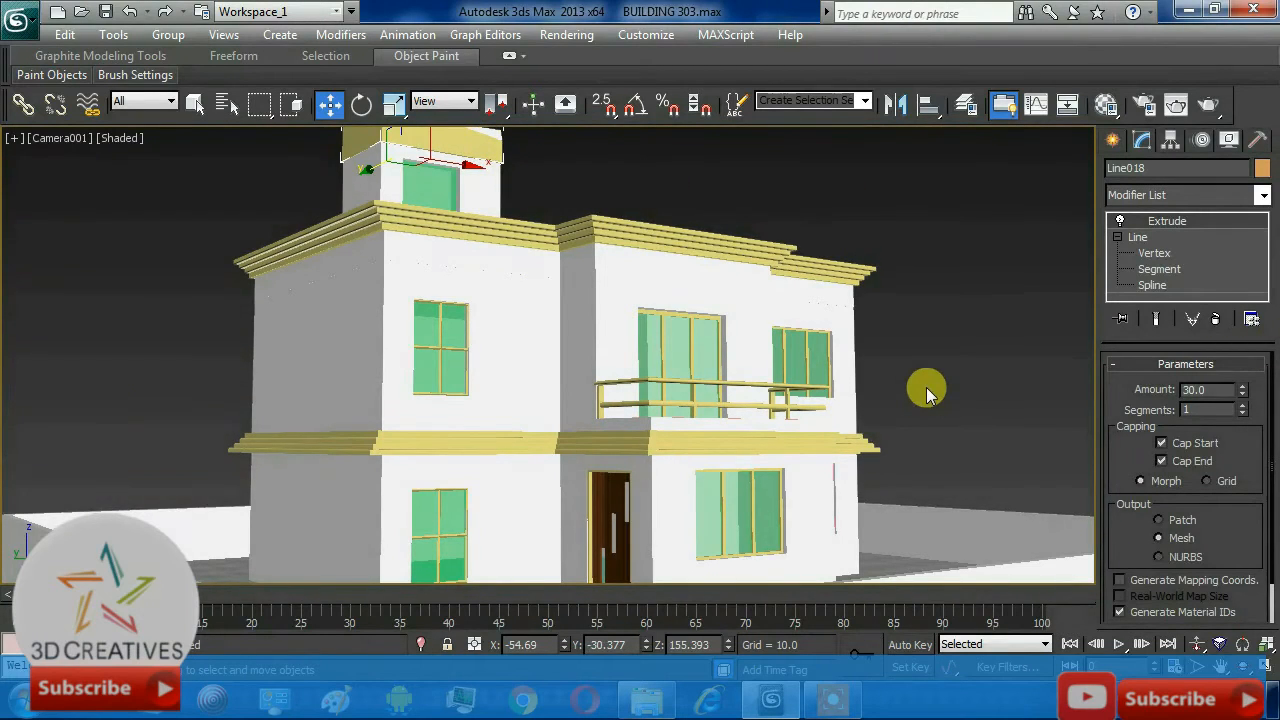
pyautogui.press('p')
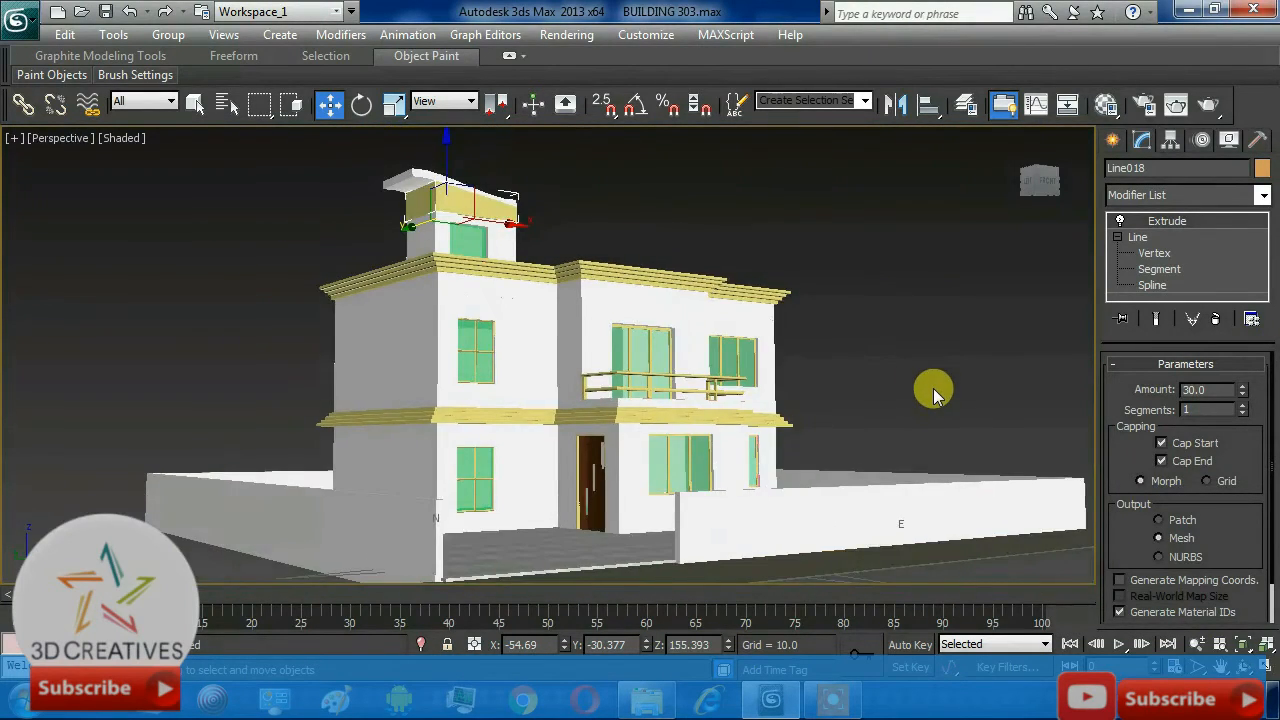
pyautogui.scroll(3, 851, 260)
pyautogui.moveTo(851, 260); pyautogui.dragTo(834, 306, button='middle')
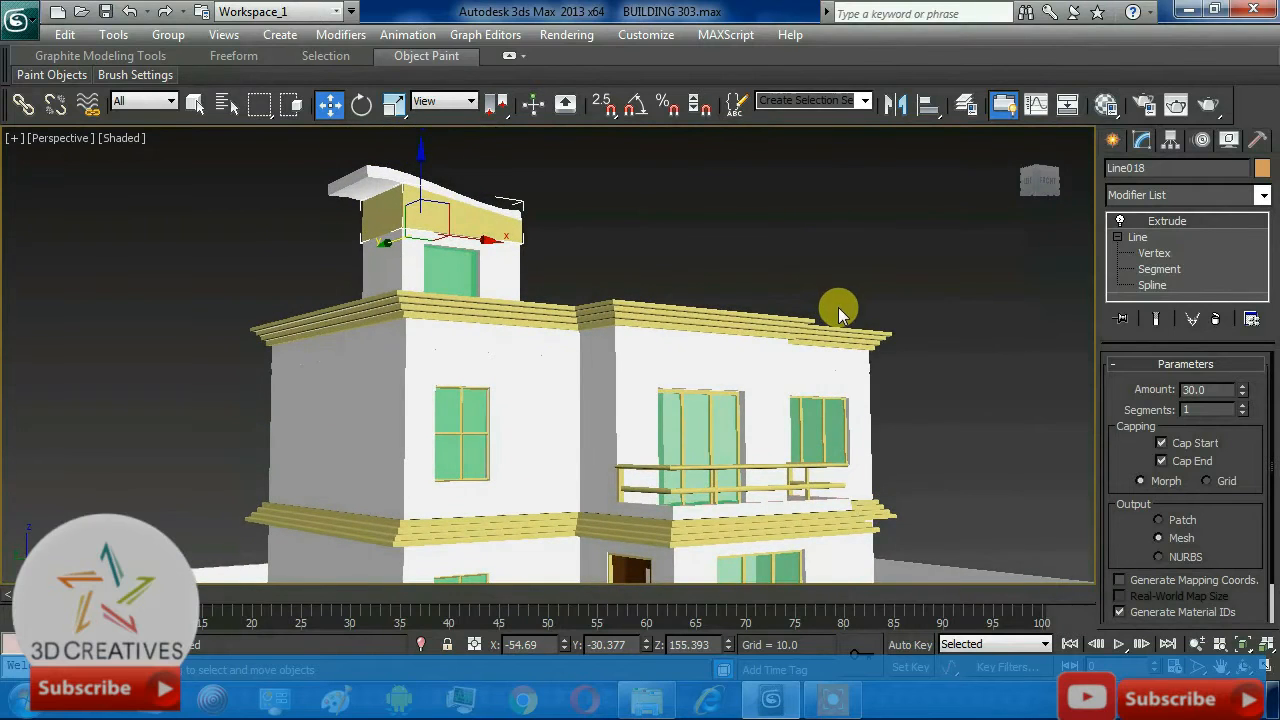
pyautogui.press('m')
pyautogui.click(822, 182)
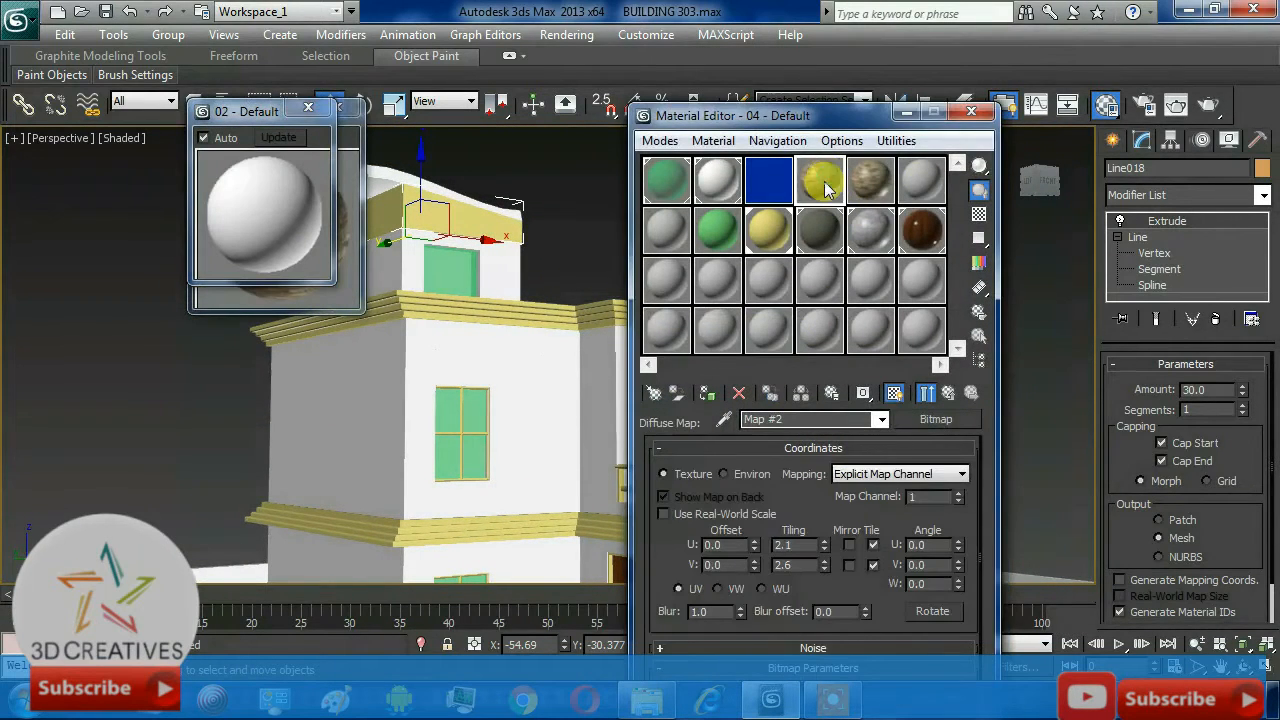
pyautogui.click(708, 392)
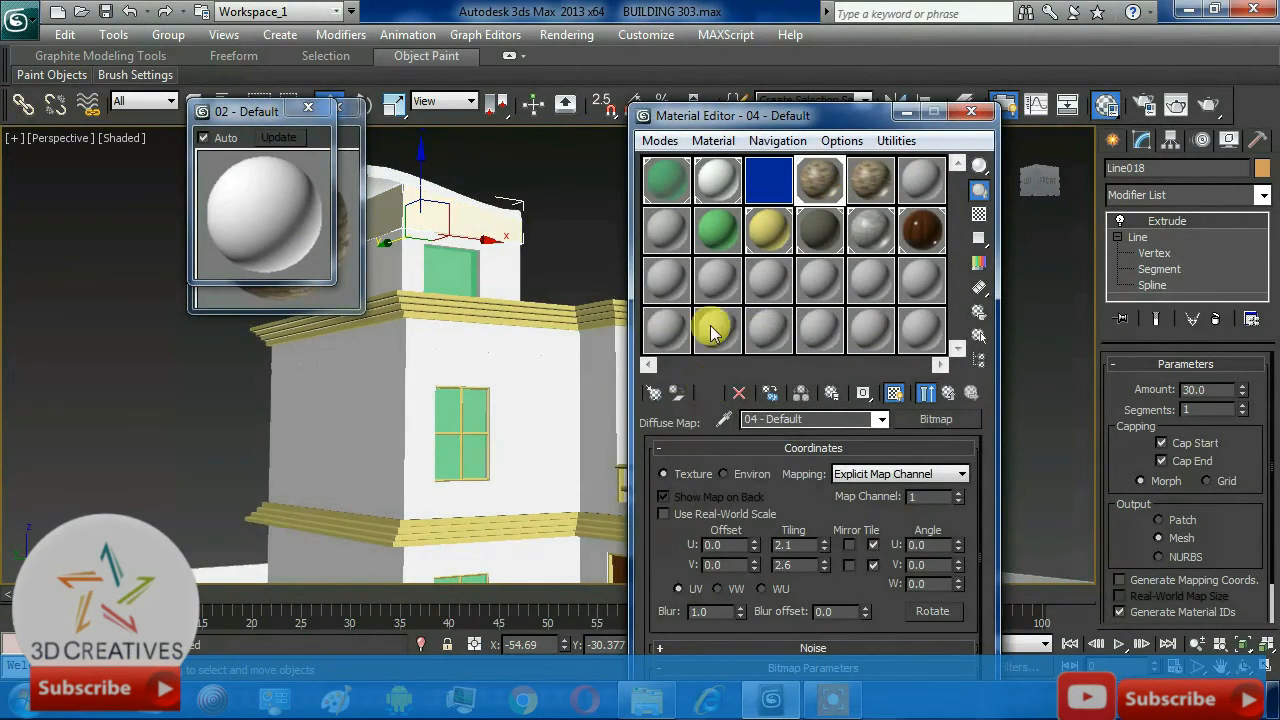
pyautogui.click(768, 229)
pyautogui.click(708, 392)
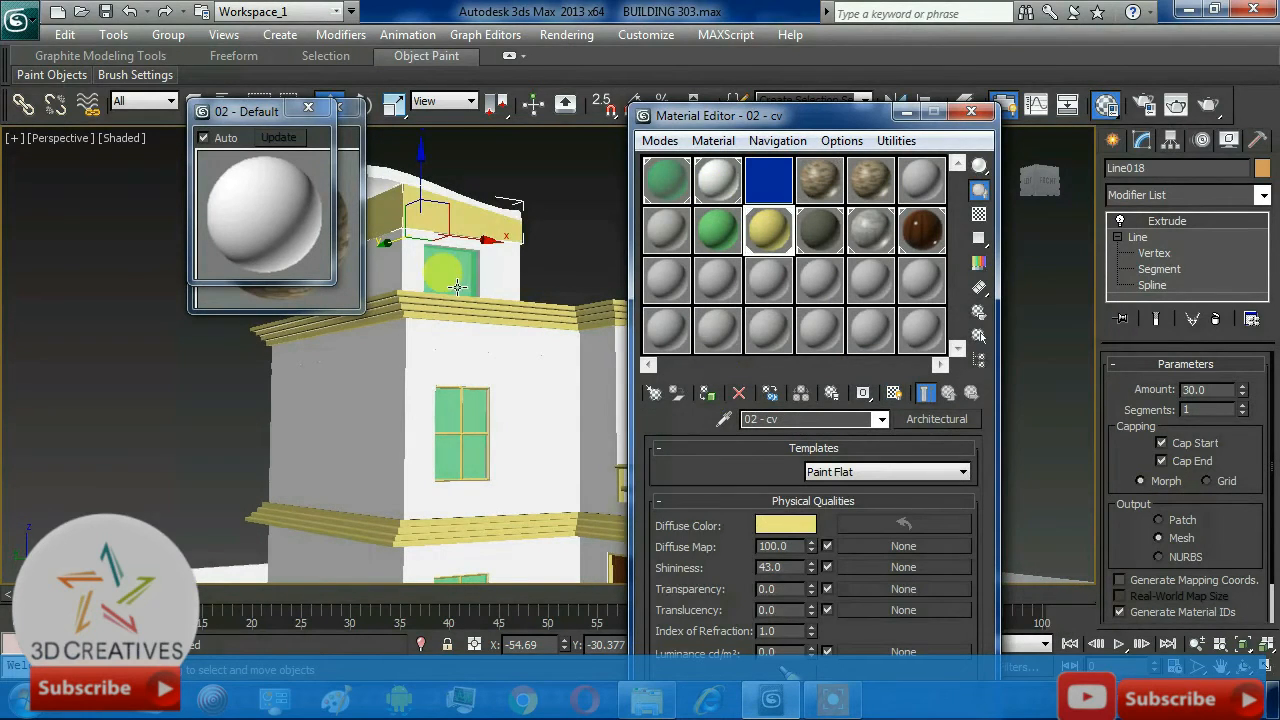
# Step: Assign the 04 - DefaultDVCD stone material to the rooftop room's walls, deselect them and return to the Camera001 view
pyautogui.click(488, 257)
pyautogui.click(873, 195)
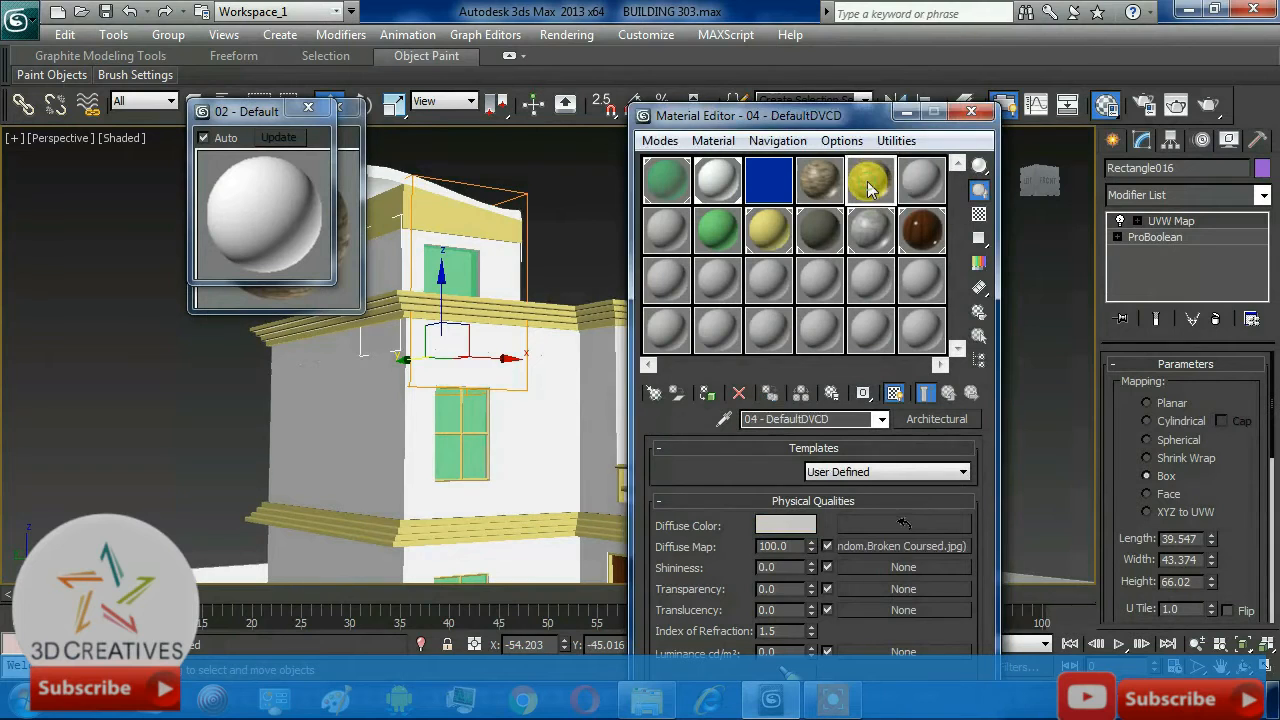
pyautogui.click(708, 392)
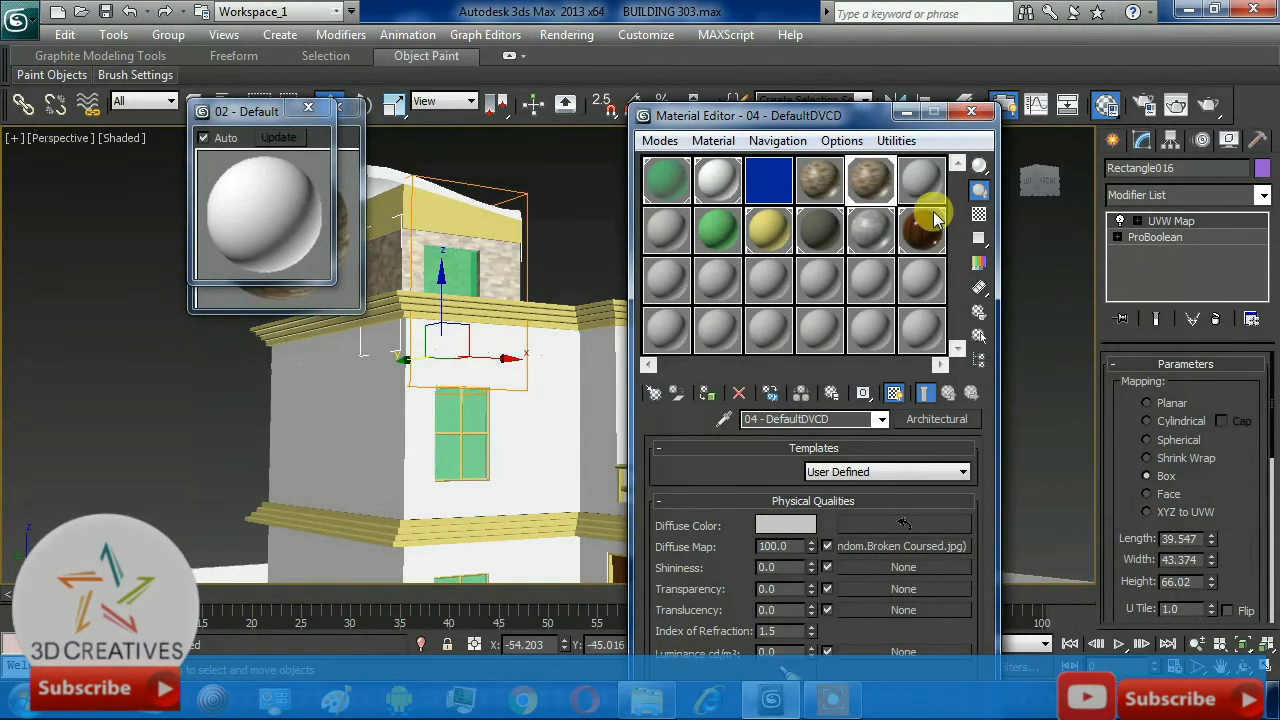
pyautogui.click(970, 113)
pyautogui.click(667, 199)
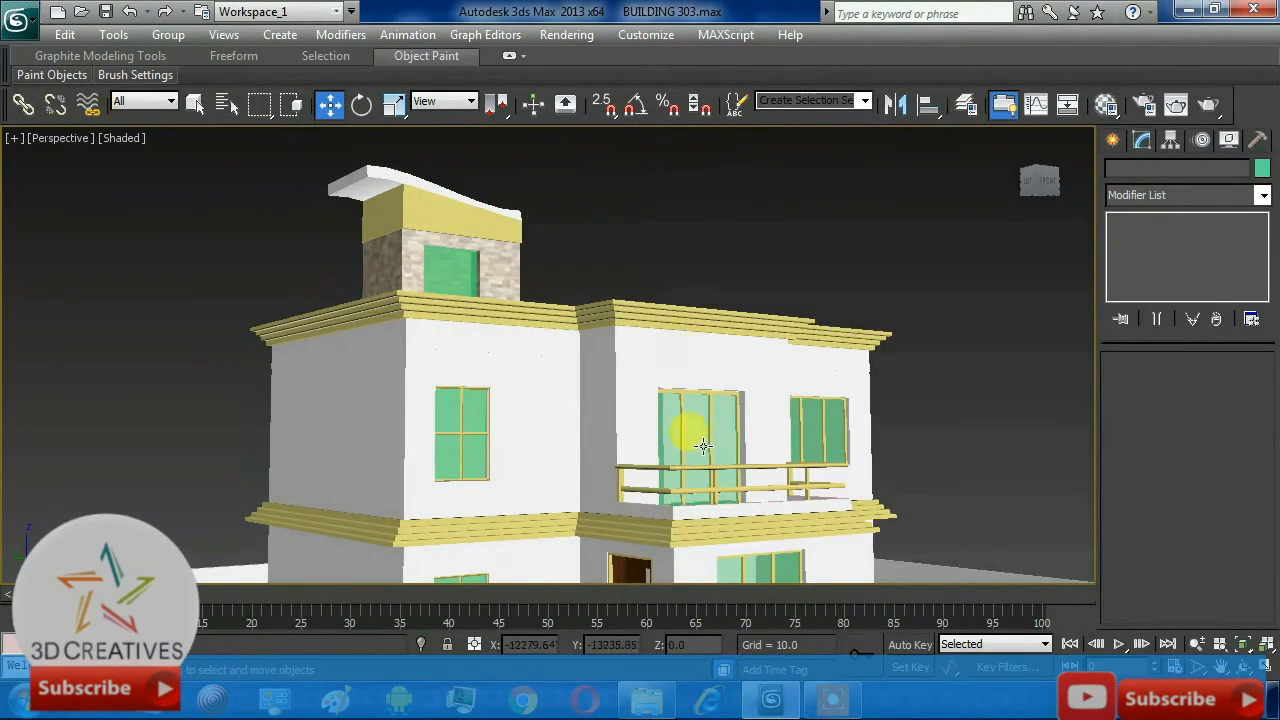
pyautogui.keyDown('alt'); pyautogui.moveTo(686, 414); pyautogui.dragTo(686, 243, button='middle'); pyautogui.keyUp('alt')
pyautogui.moveTo(708, 372)
pyautogui.keyDown('alt'); pyautogui.mouseDown(button='middle')
pyautogui.moveTo(694, 363)
pyautogui.moveTo(634, 383)
pyautogui.moveTo(586, 414)
pyautogui.moveTo(577, 450)
pyautogui.moveTo(694, 406)
pyautogui.moveTo(683, 286)
pyautogui.moveTo(714, 387)
pyautogui.mouseUp(button='middle'); pyautogui.keyUp('alt')
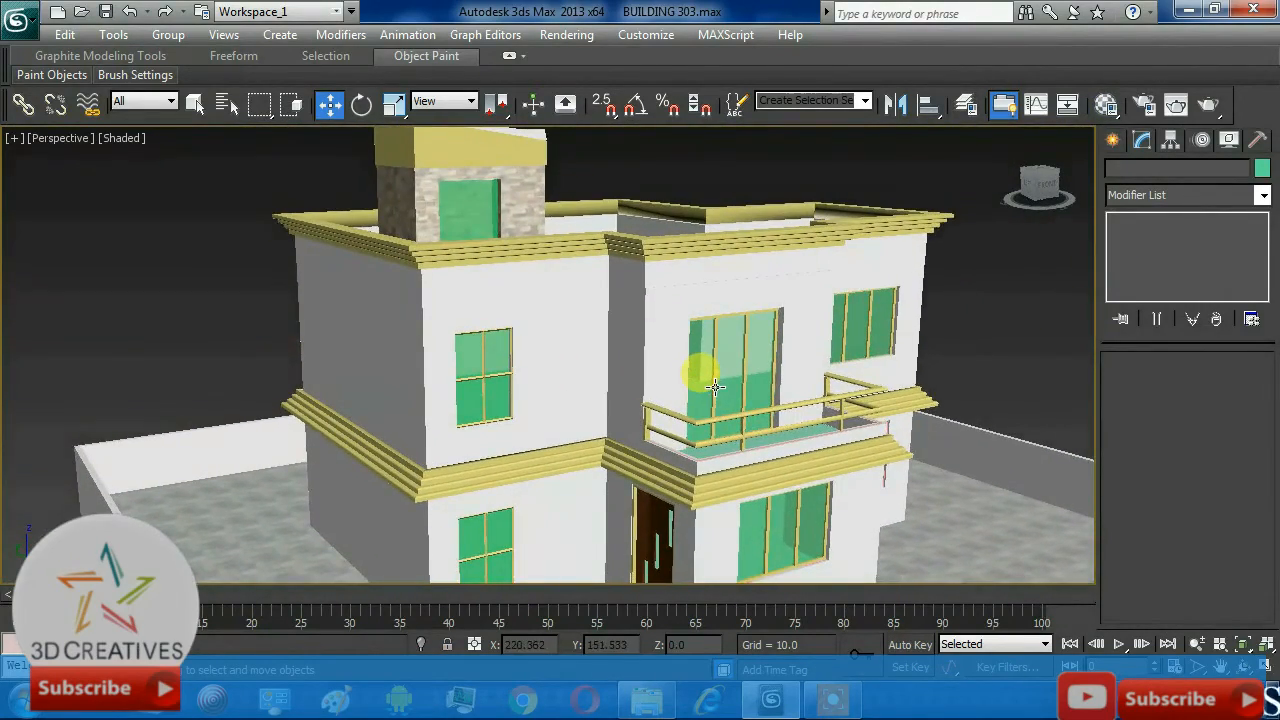
pyautogui.press('c')
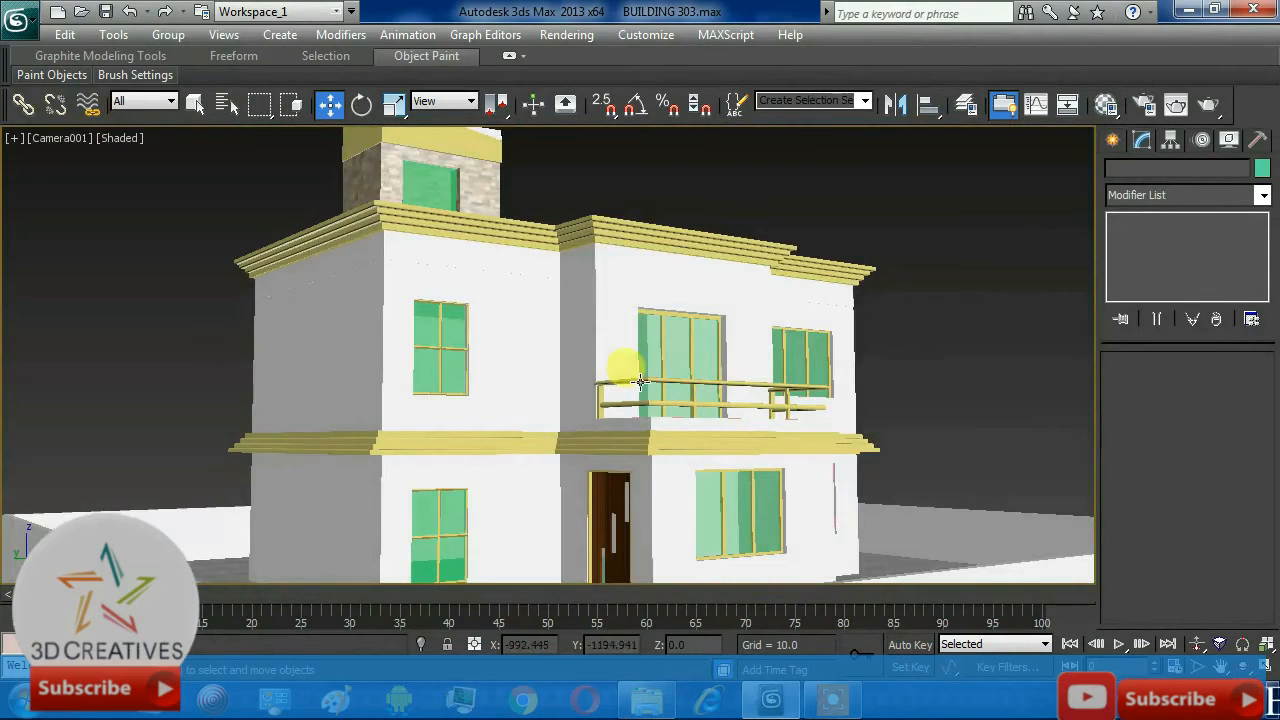
# Step: Copy the upper-floor lattice frame straight up toward the rooftop room in the front view, to about 128.9 in Z
pyautogui.click(442, 342)
pyautogui.hotkey('alt', 'w')
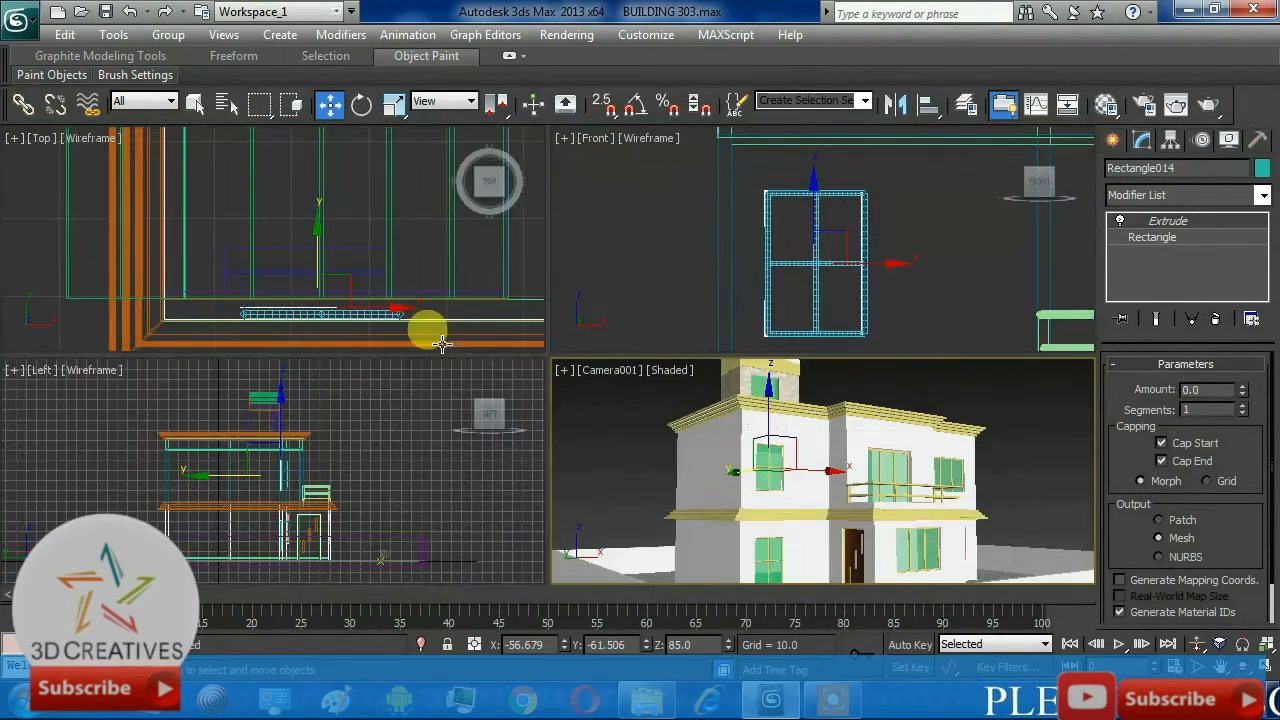
pyautogui.rightClick(877, 249)
pyautogui.hotkey('alt', 'w')
pyautogui.scroll(-2, 835, 392)
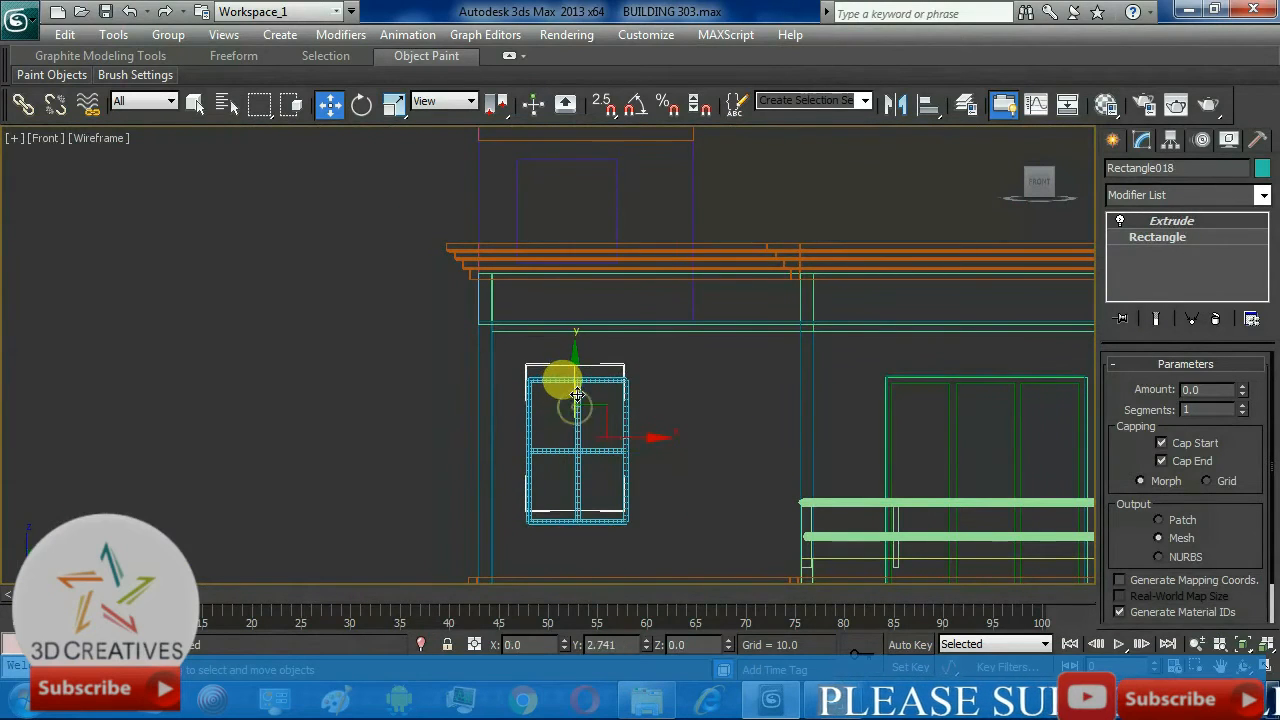
pyautogui.keyDown('shift'); pyautogui.moveTo(577, 395); pyautogui.dragTo(578, 396); pyautogui.keyUp('shift')
pyautogui.click(749, 234)
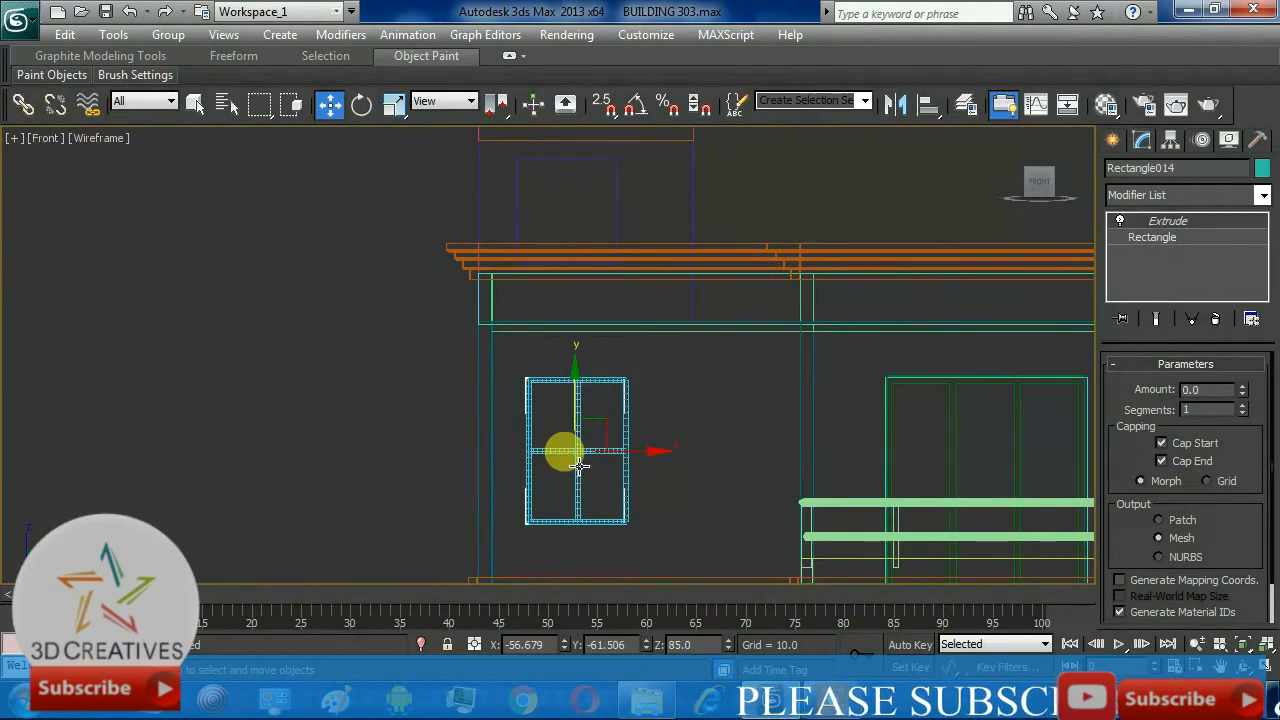
pyautogui.click(589, 423)
pyautogui.moveTo(578, 388)
pyautogui.keyDown('shift'); pyautogui.mouseDown()
pyautogui.moveTo(590, 180)
pyautogui.moveTo(603, 180)
pyautogui.mouseUp(); pyautogui.keyUp('shift')
pyautogui.click(652, 429)
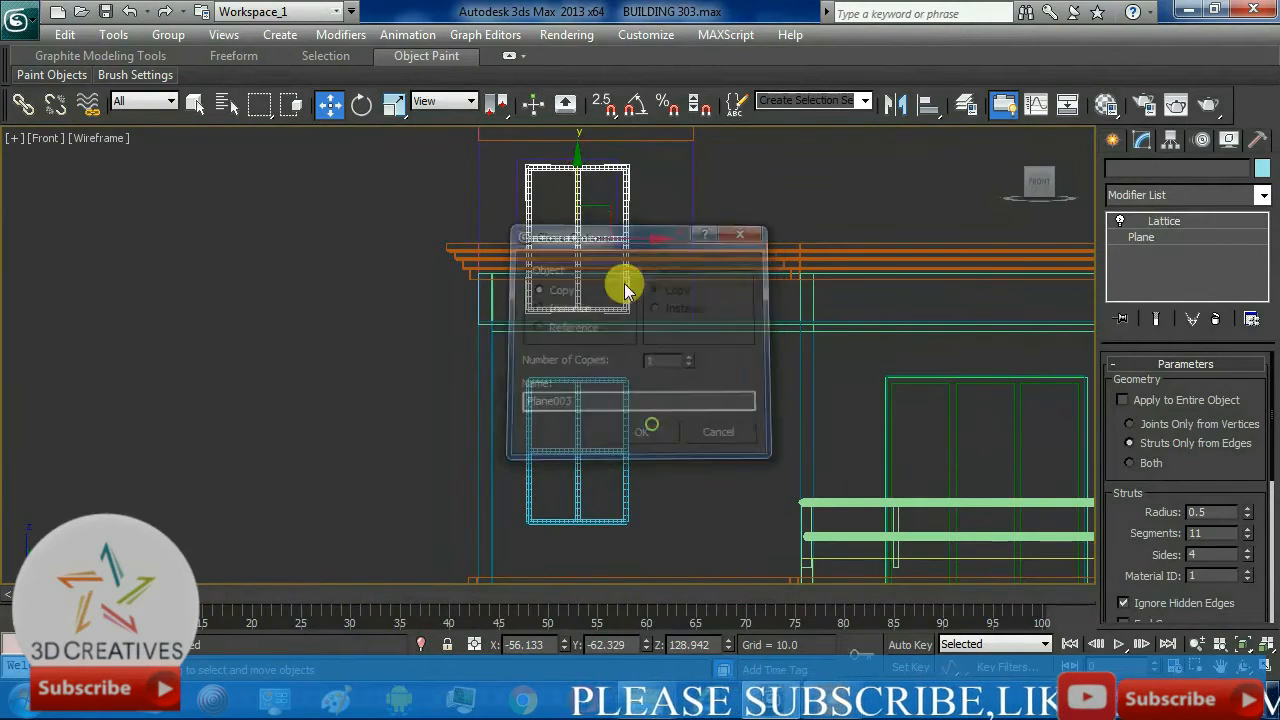
# Step: Move the new frame over the rooftop opening, about -58.0 in X and 133.2 in Z, and set its plane to 23.429 long and 20.822 wide
pyautogui.scroll(-2, 602, 210)
pyautogui.moveTo(602, 210); pyautogui.dragTo(629, 355, button='middle')
pyautogui.scroll(6, 629, 355)
pyautogui.moveTo(717, 435)
pyautogui.mouseDown(button='middle')
pyautogui.moveTo(640, 300)
pyautogui.moveTo(642, 320)
pyautogui.mouseUp(button='middle')
pyautogui.moveTo(594, 348); pyautogui.dragTo(622, 343)
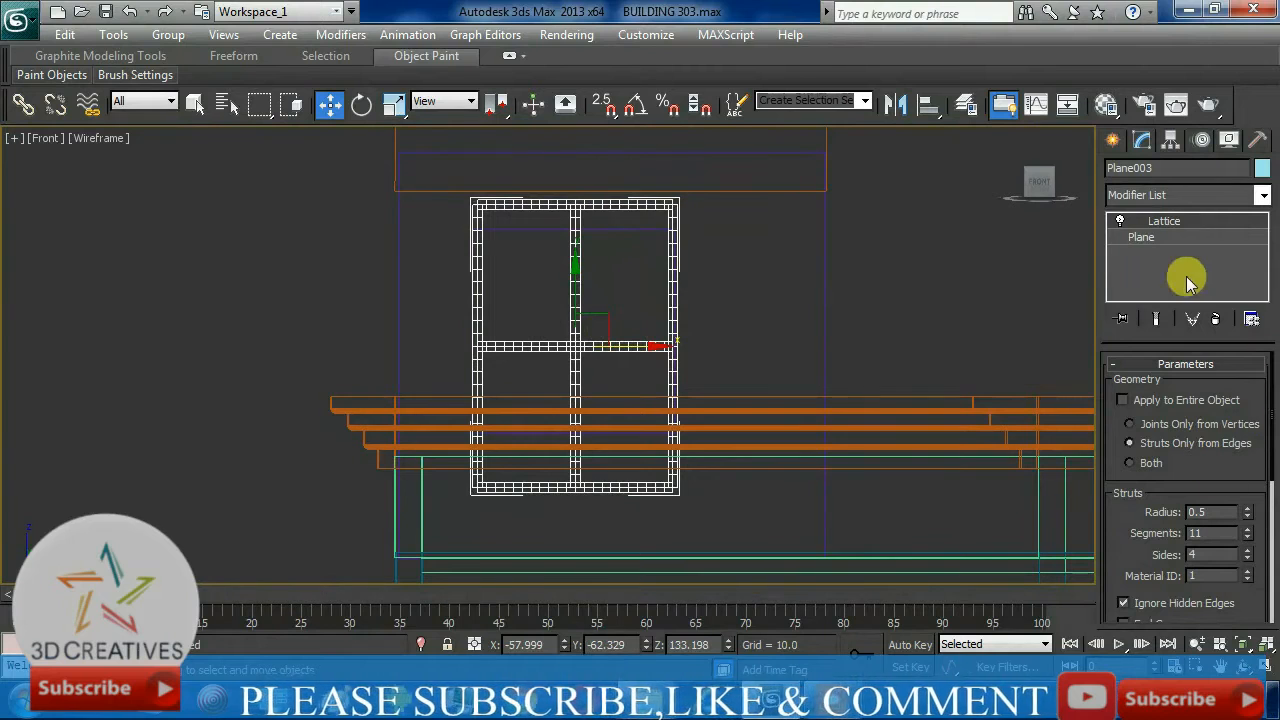
pyautogui.click(1158, 238)
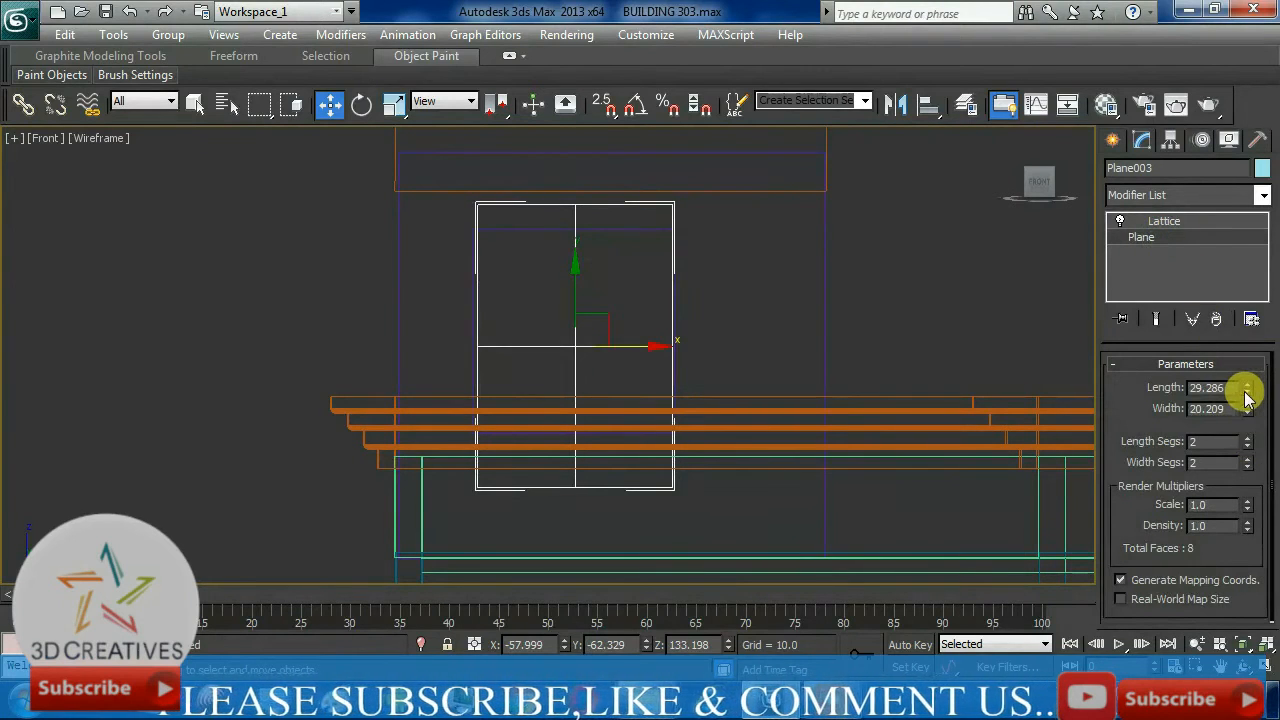
pyautogui.moveTo(1249, 397)
pyautogui.mouseDown()
pyautogui.moveTo(1252, 410)
pyautogui.moveTo(1249, 400)
pyautogui.mouseUp()
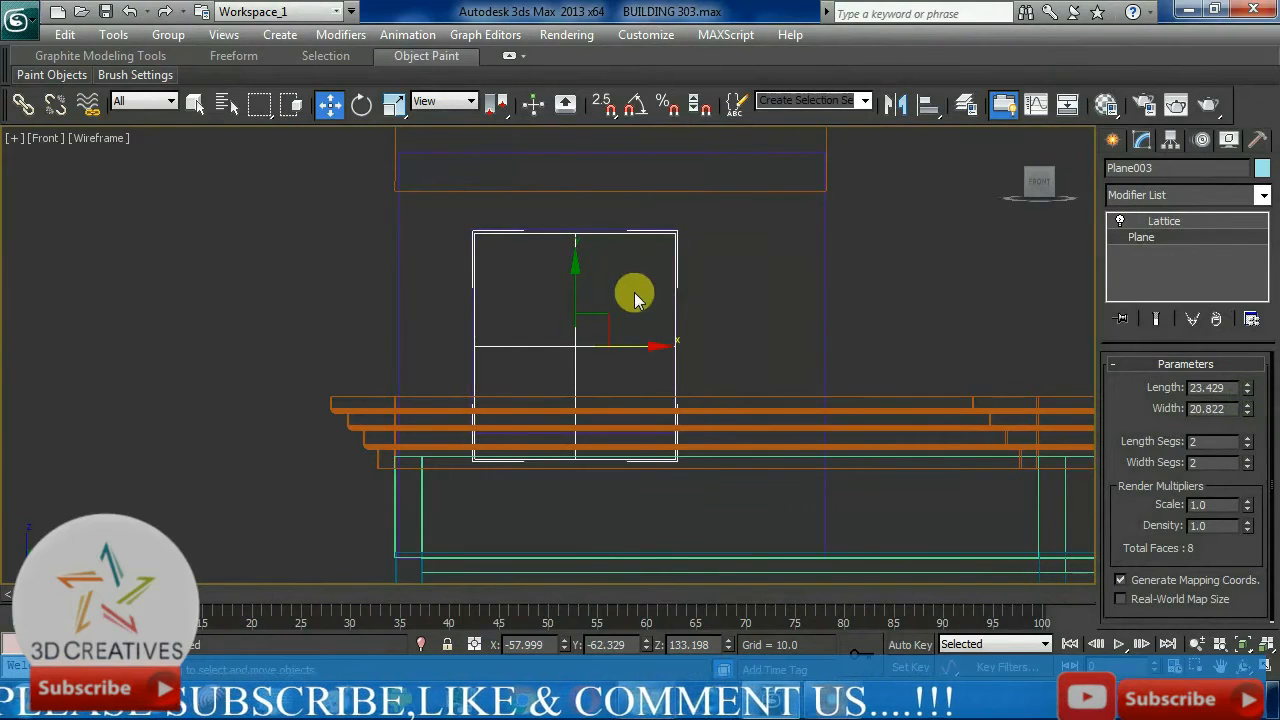
# Step: Align the resized frame with the rooftop room's glass panel and return to its Lattice modifier level
pyautogui.scroll(3, 634, 294)
pyautogui.moveTo(634, 294); pyautogui.dragTo(626, 414, button='middle')
pyautogui.moveTo(595, 402); pyautogui.dragTo(597, 396)
pyautogui.moveTo(643, 453); pyautogui.dragTo(640, 453)
pyautogui.scroll(2, 640, 453)
pyautogui.moveTo(640, 453); pyautogui.dragTo(669, 196, button='middle')
pyautogui.scroll(-4, 711, 335)
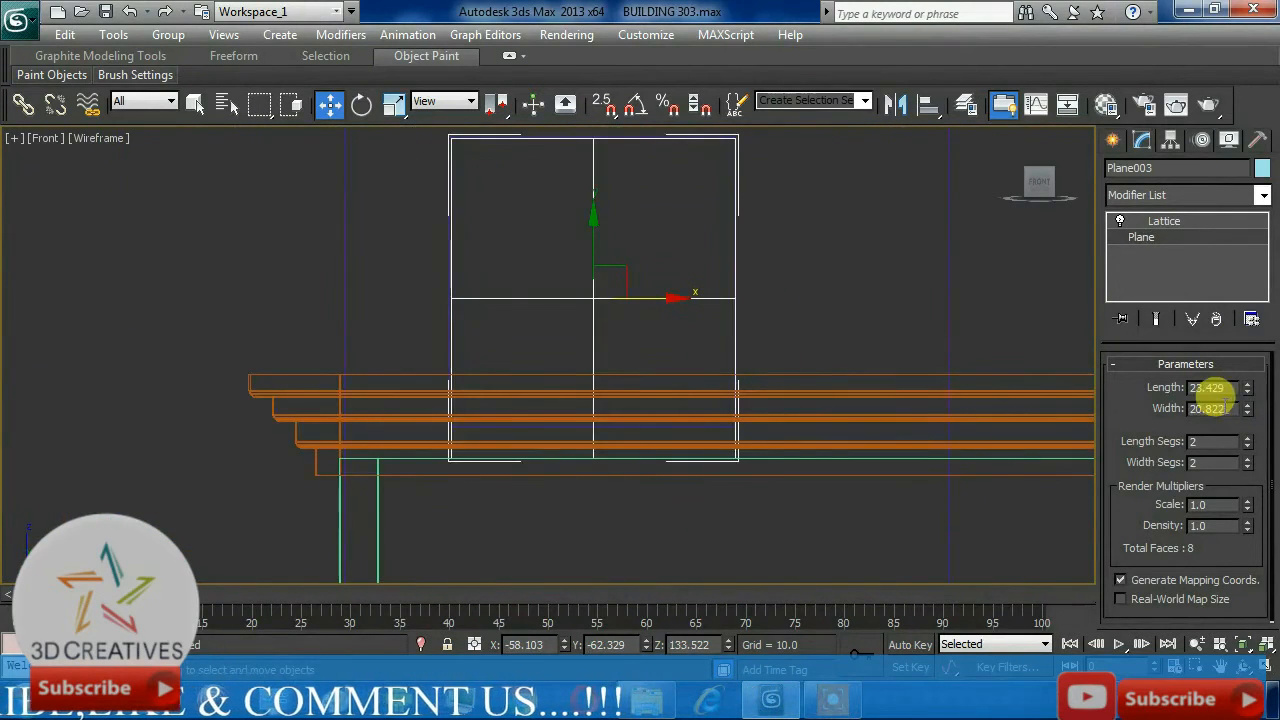
pyautogui.click(1165, 221)
pyautogui.moveTo(616, 321); pyautogui.dragTo(616, 303)
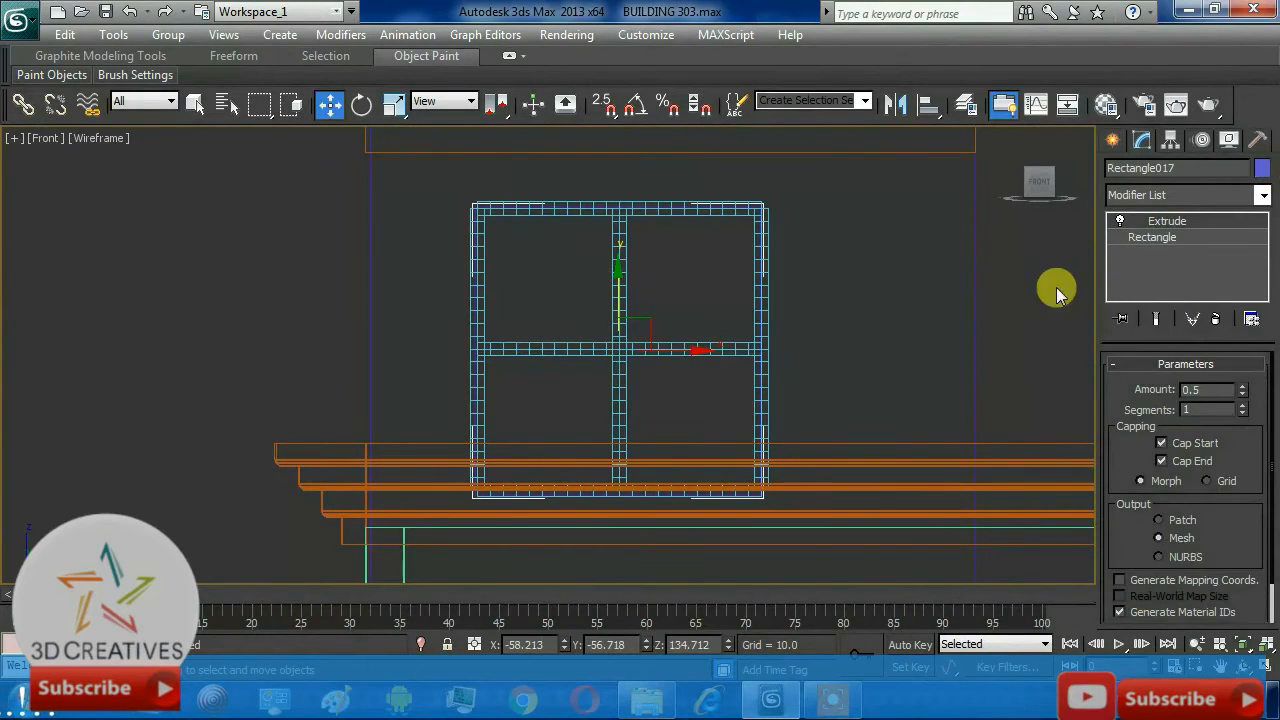
# Step: Move the rooftop lattice frame back in the left view so it sits inside the wall opening, just in front of the glass panel
pyautogui.click(716, 349)
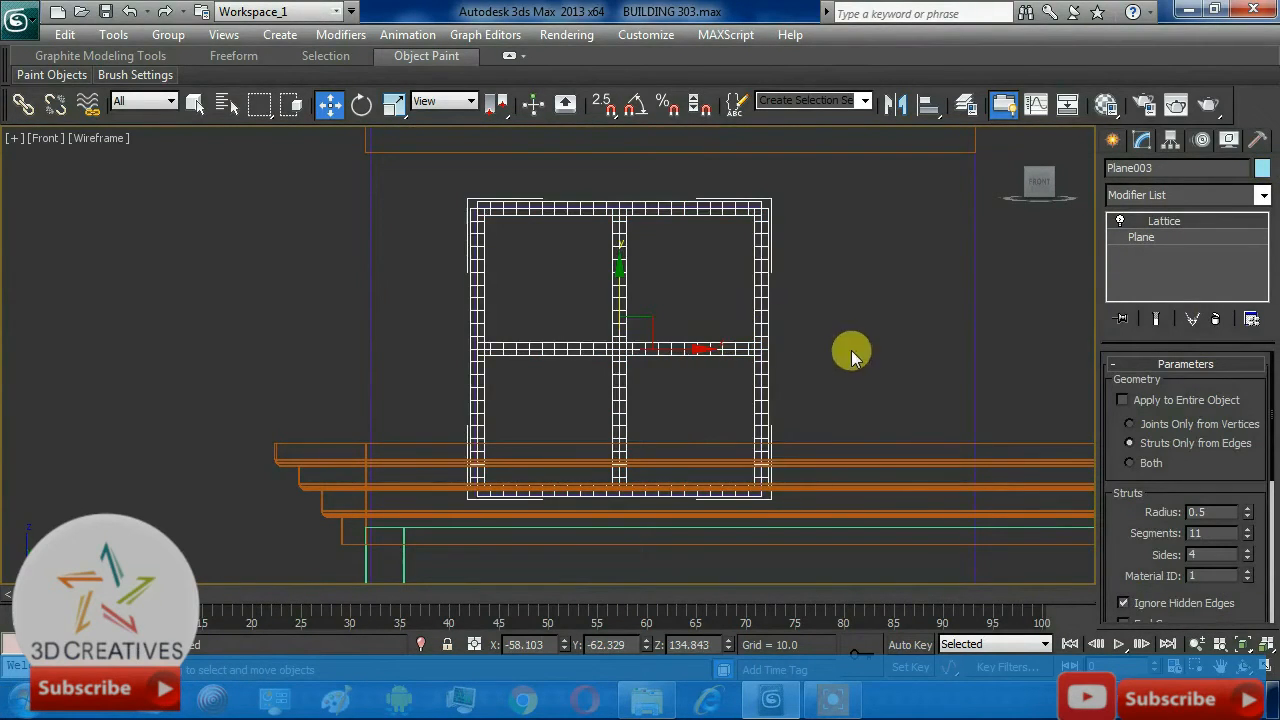
pyautogui.hotkey('alt', 'w')
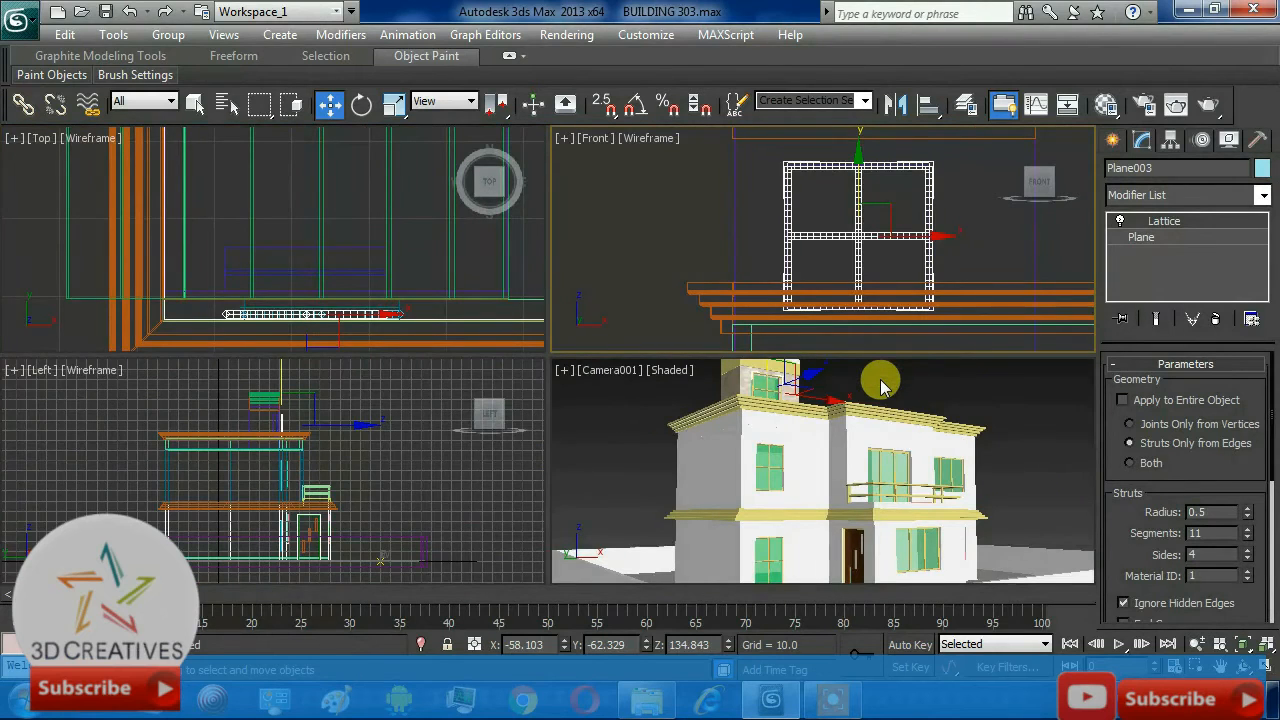
pyautogui.rightClick(320, 457)
pyautogui.hotkey('alt', 'w')
pyautogui.scroll(7, 572, 248)
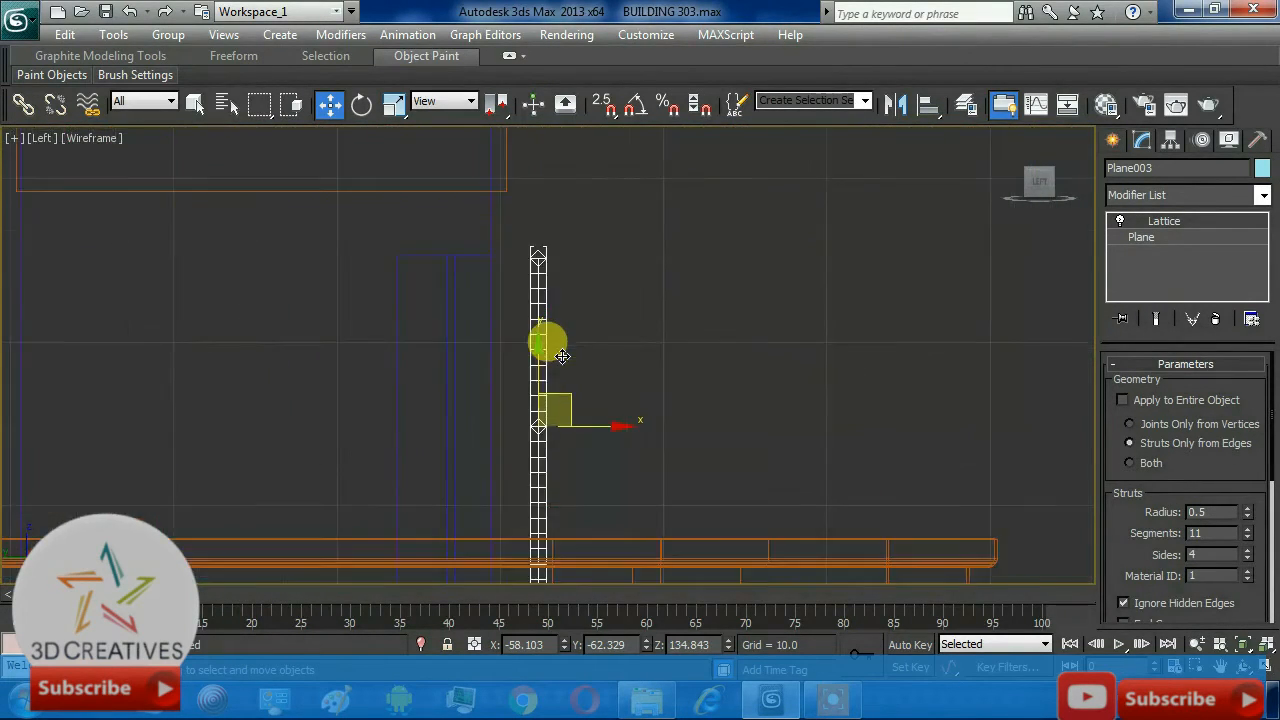
pyautogui.moveTo(583, 428); pyautogui.dragTo(510, 425)
pyautogui.click(510, 425)
pyautogui.click(449, 422)
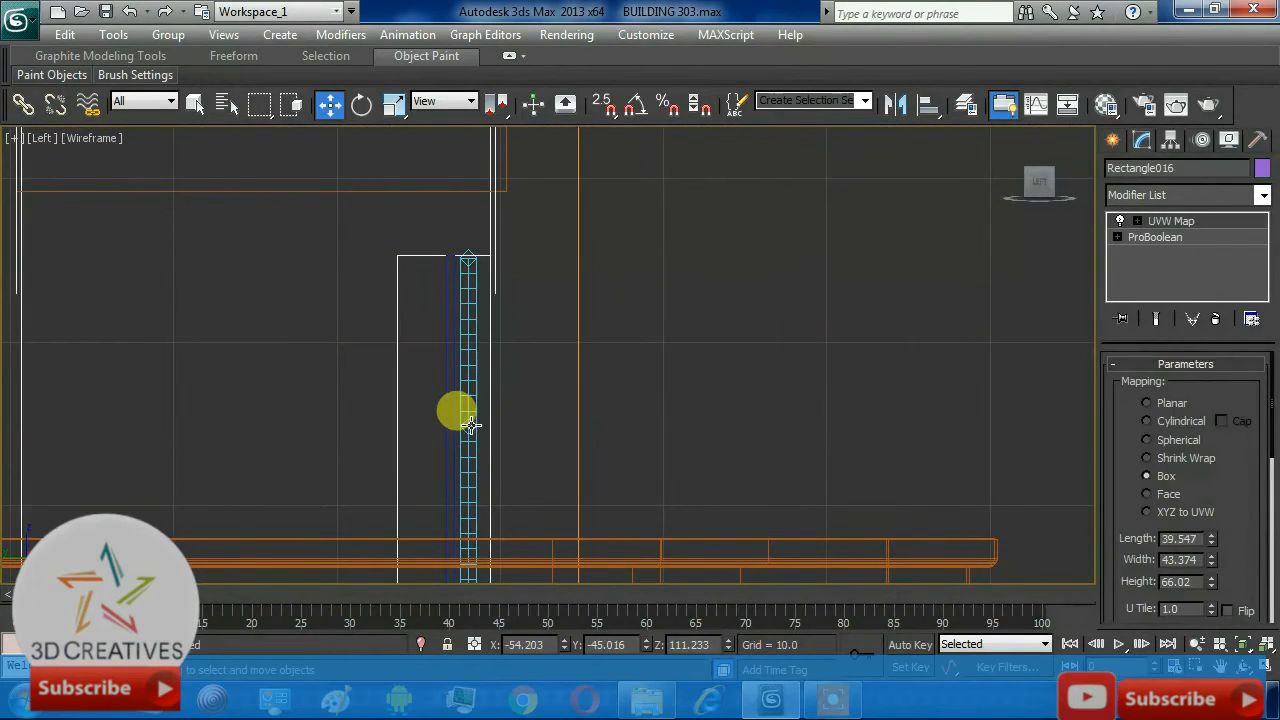
# Step: Examine the rooftop frame's placement in the side view and by orbiting in perspective, and return to the Camera001 view
pyautogui.moveTo(695, 492); pyautogui.dragTo(712, 444, button='middle')
pyautogui.click(1113, 140)
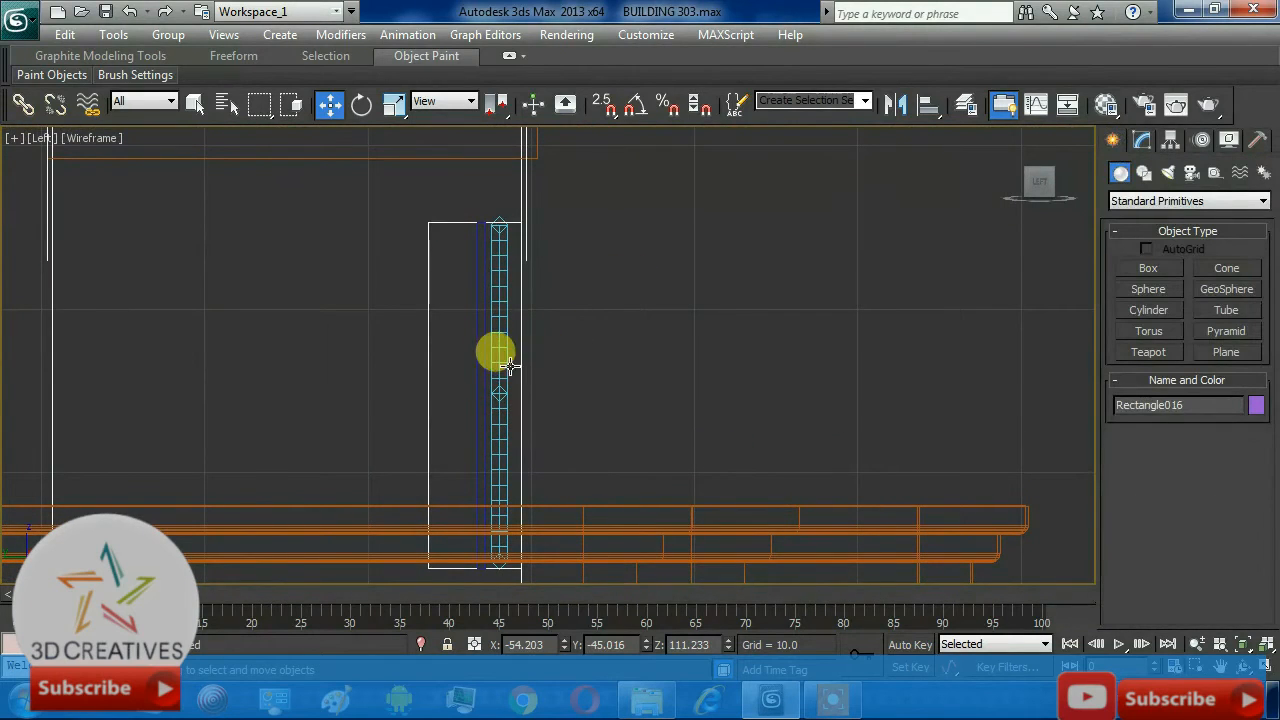
pyautogui.scroll(-3, 586, 380)
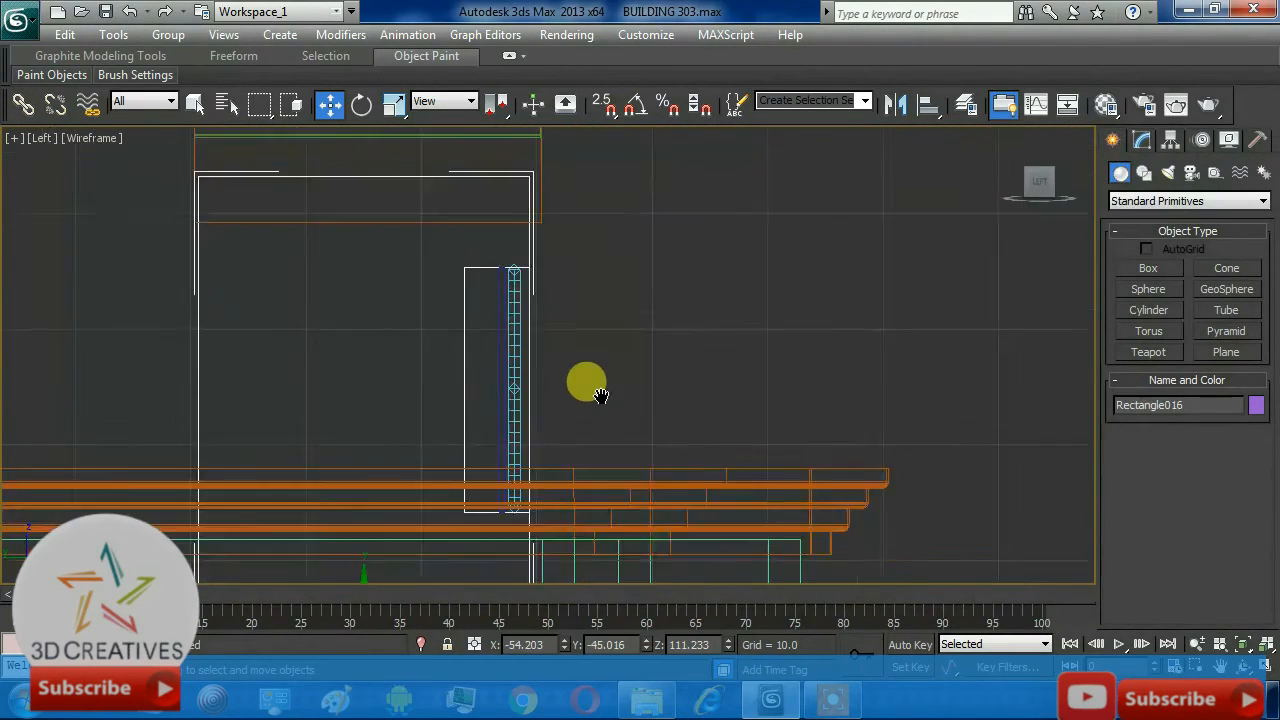
pyautogui.hotkey('alt', 'w')
pyautogui.hotkey('alt', 'w')
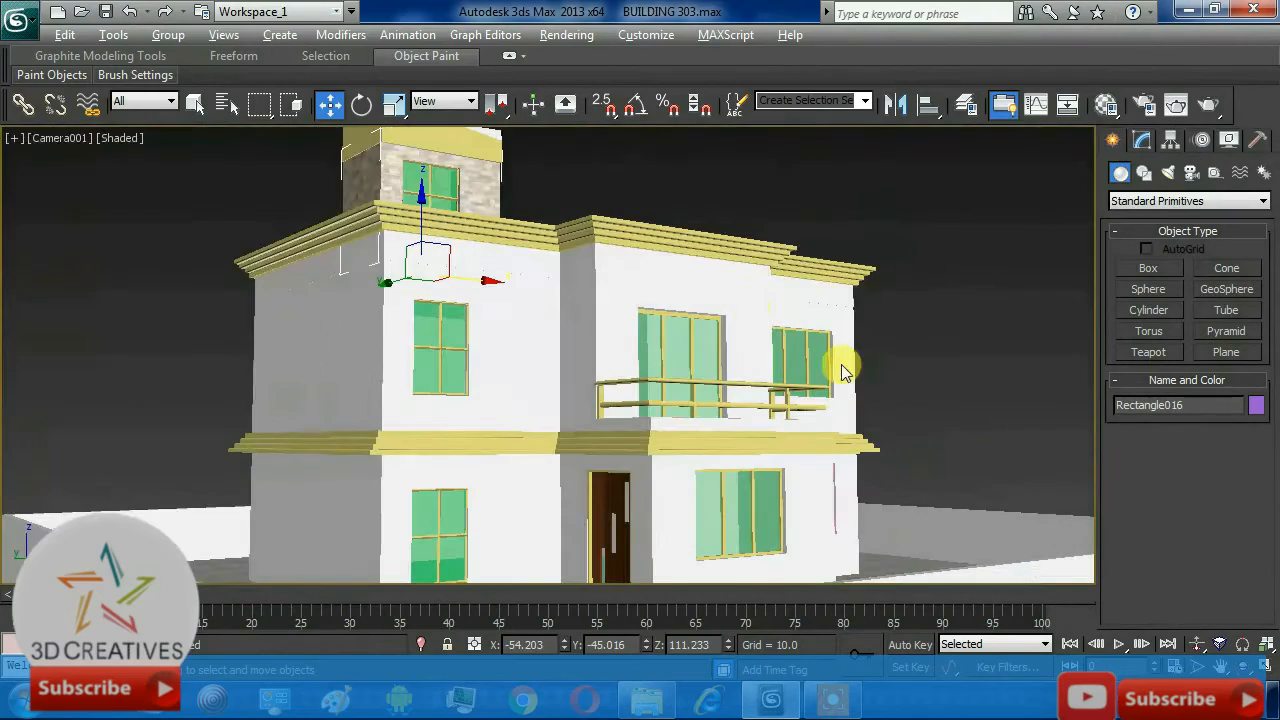
pyautogui.press('p')
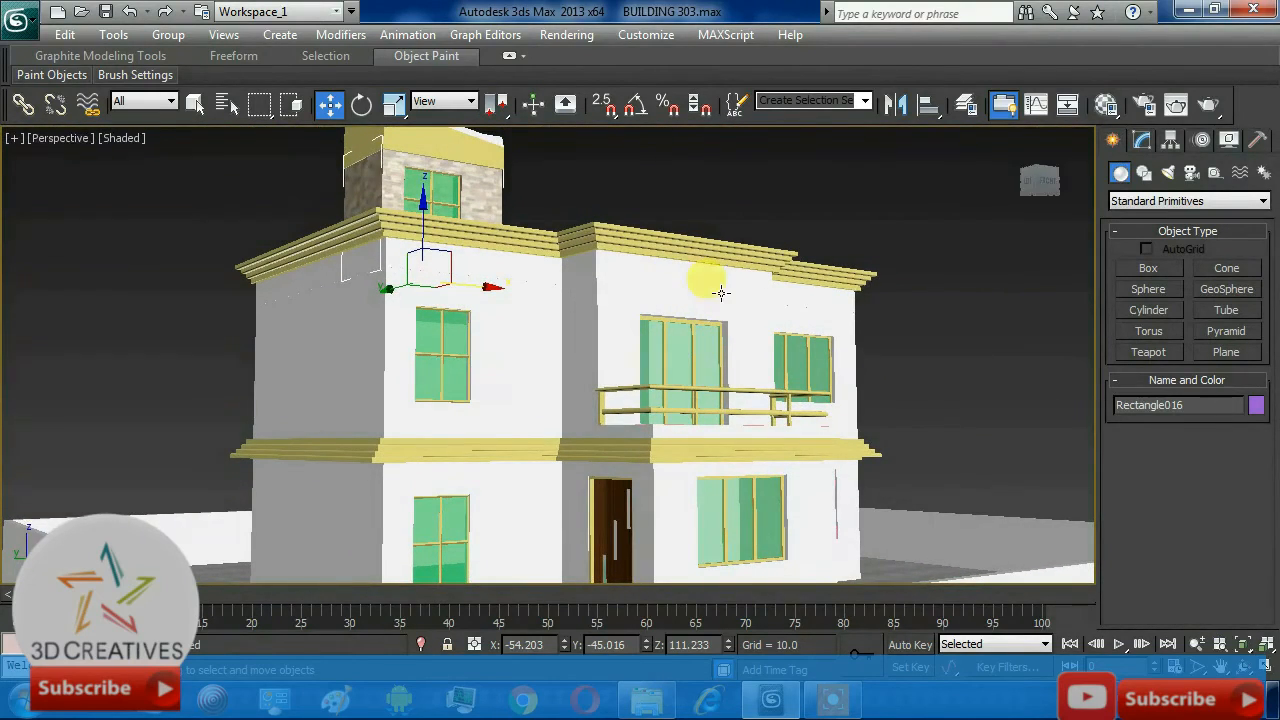
pyautogui.keyDown('alt'); pyautogui.moveTo(713, 249); pyautogui.dragTo(882, 368, button='middle'); pyautogui.keyUp('alt')
pyautogui.press('c')
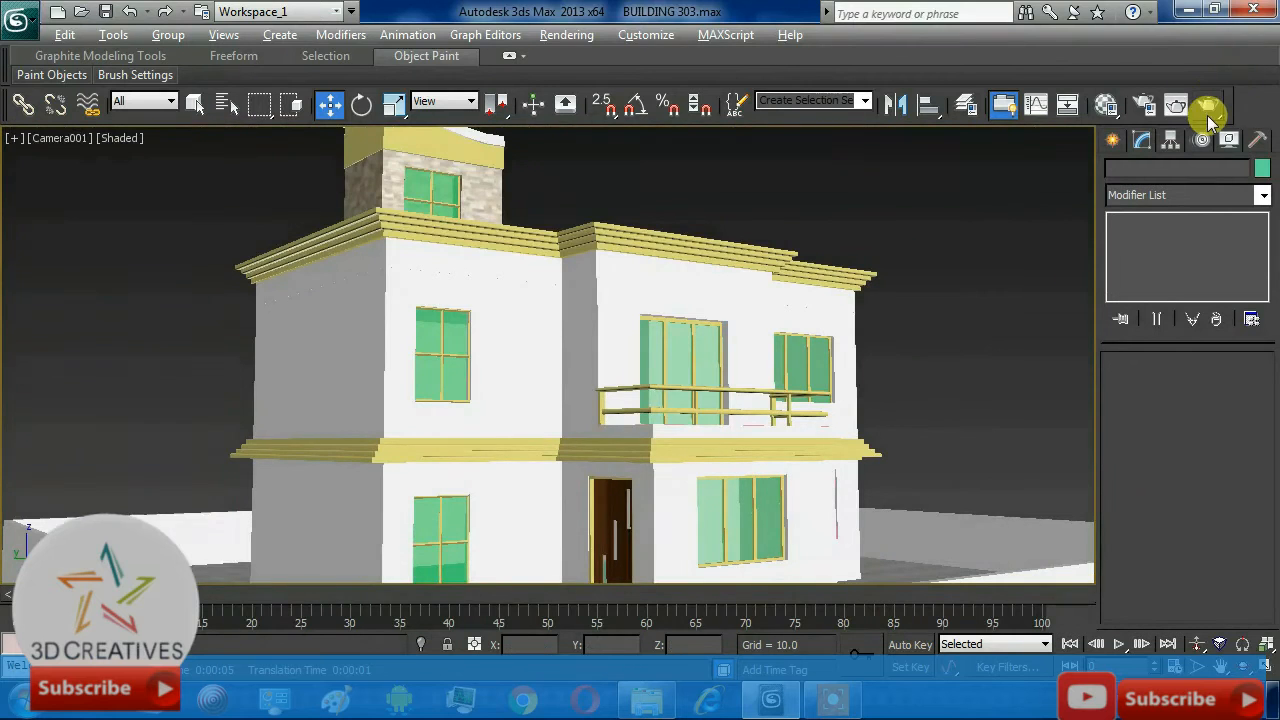
# Step: Render the Camera001 view, reposition the render window to inspect the whole house, and close it
pyautogui.click(1207, 107)
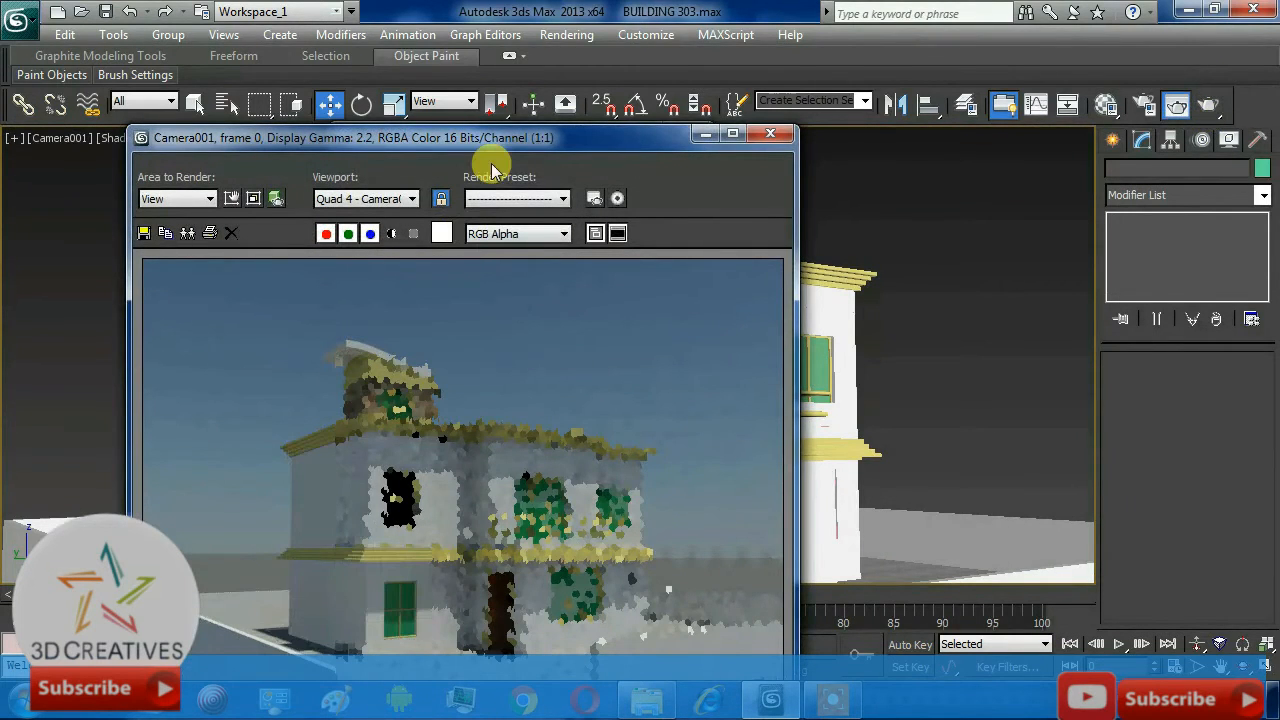
pyautogui.moveTo(492, 170); pyautogui.dragTo(587, 64)
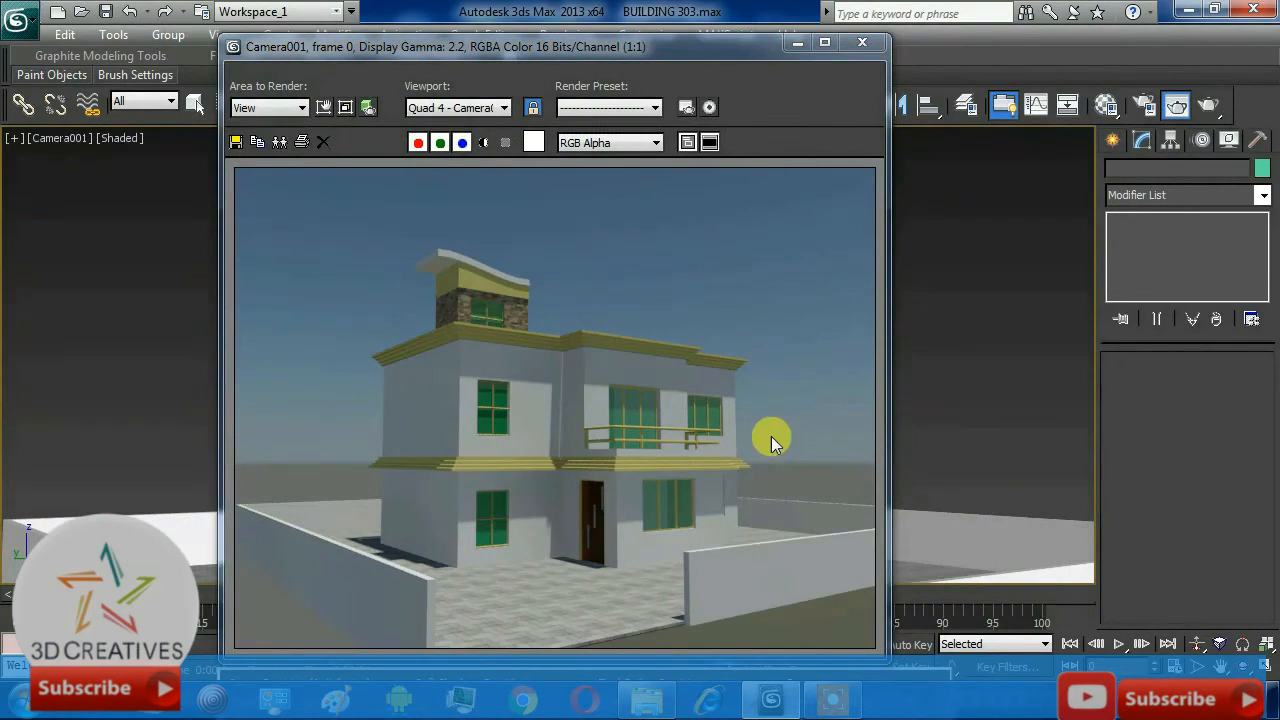
pyautogui.click(856, 46)
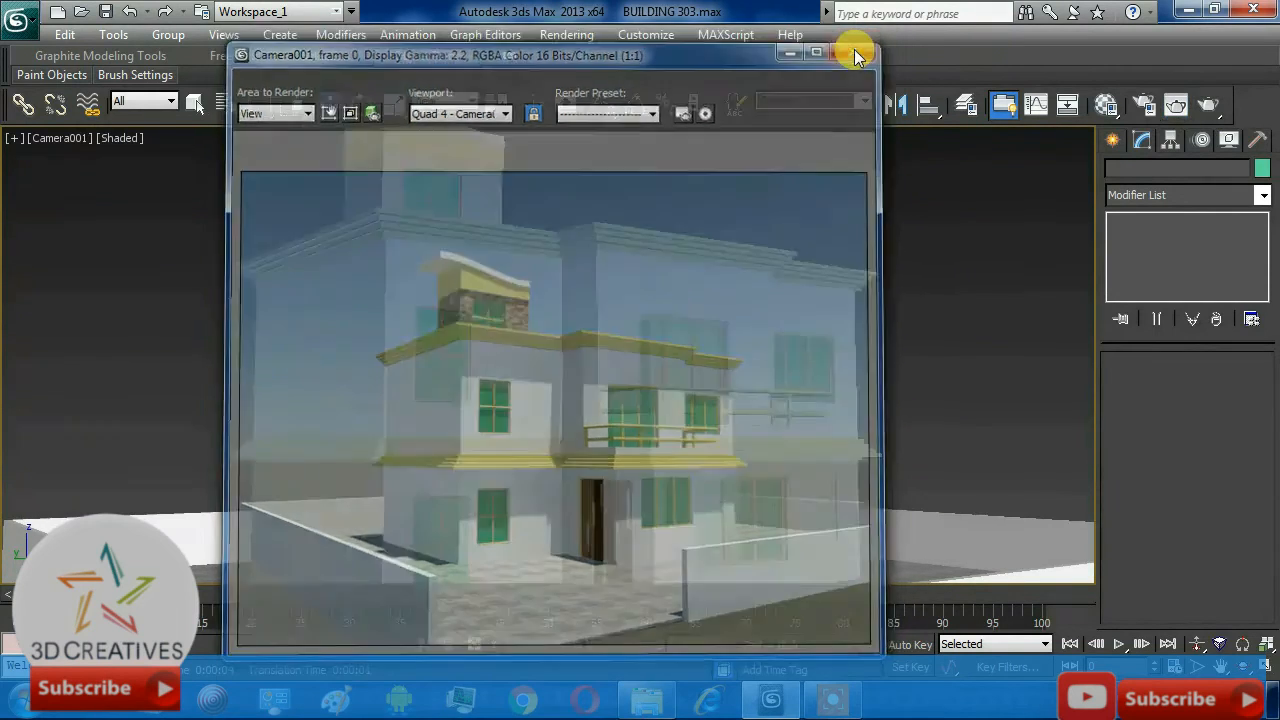